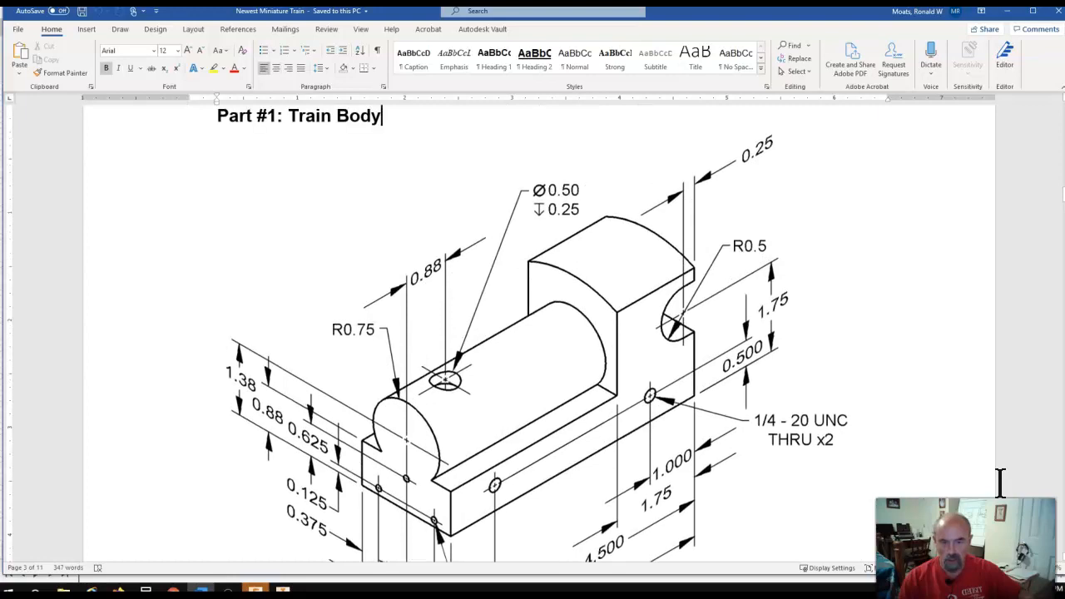
# Review the miniature train's exploded view, general tolerances and parts list in the Word document
pyautogui.scroll(10, 1001, 483)
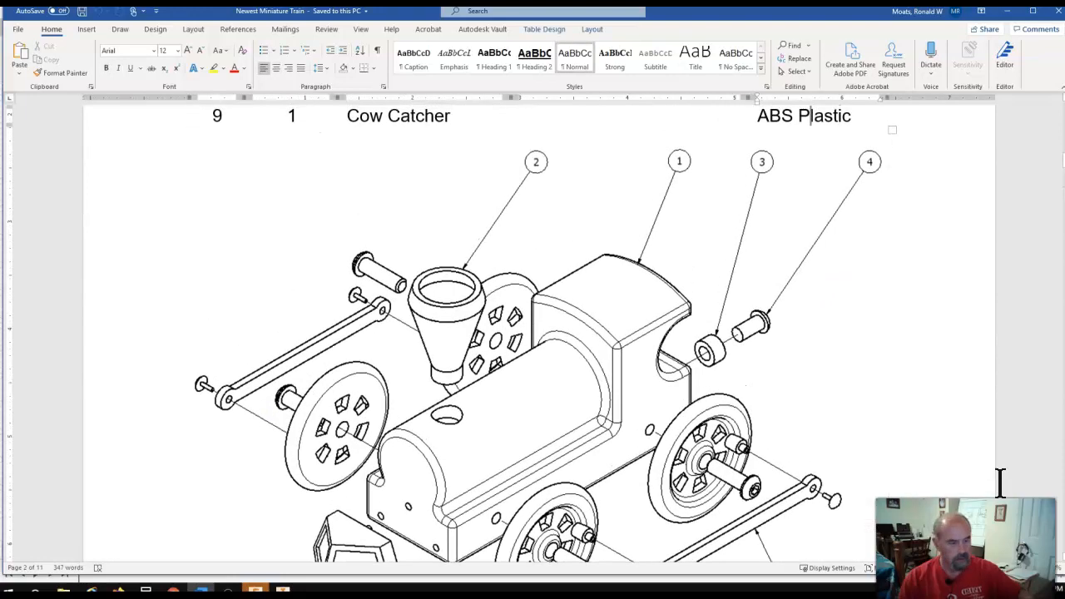
pyautogui.click(977, 506)
pyautogui.keyDown('ctrl'); pyautogui.scroll(-2, 977, 506); pyautogui.keyUp('ctrl')
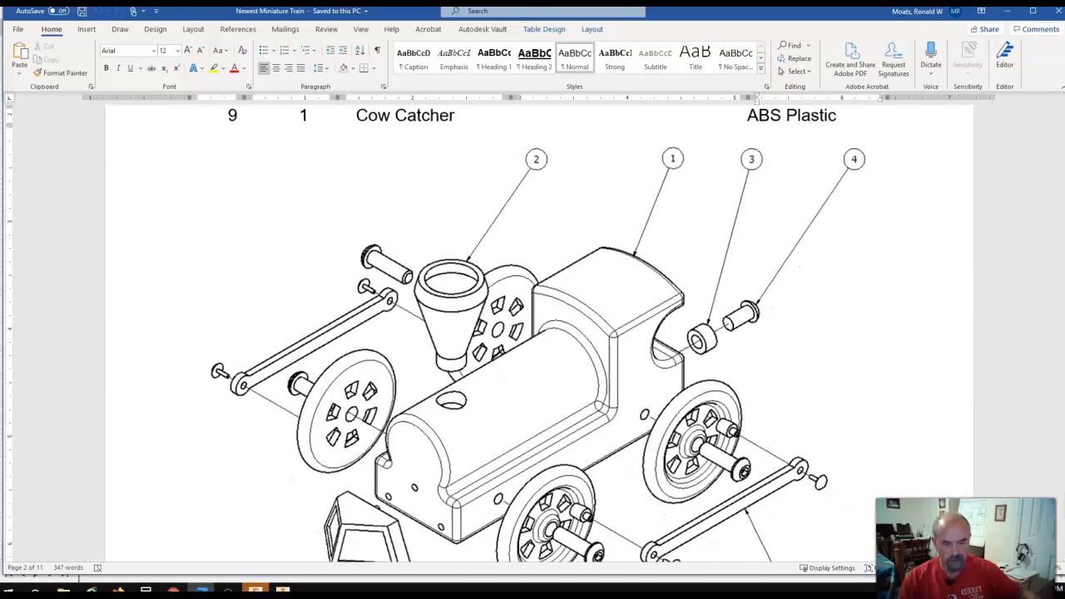
pyautogui.keyDown('ctrl'); pyautogui.scroll(-3, 977, 506); pyautogui.keyUp('ctrl')
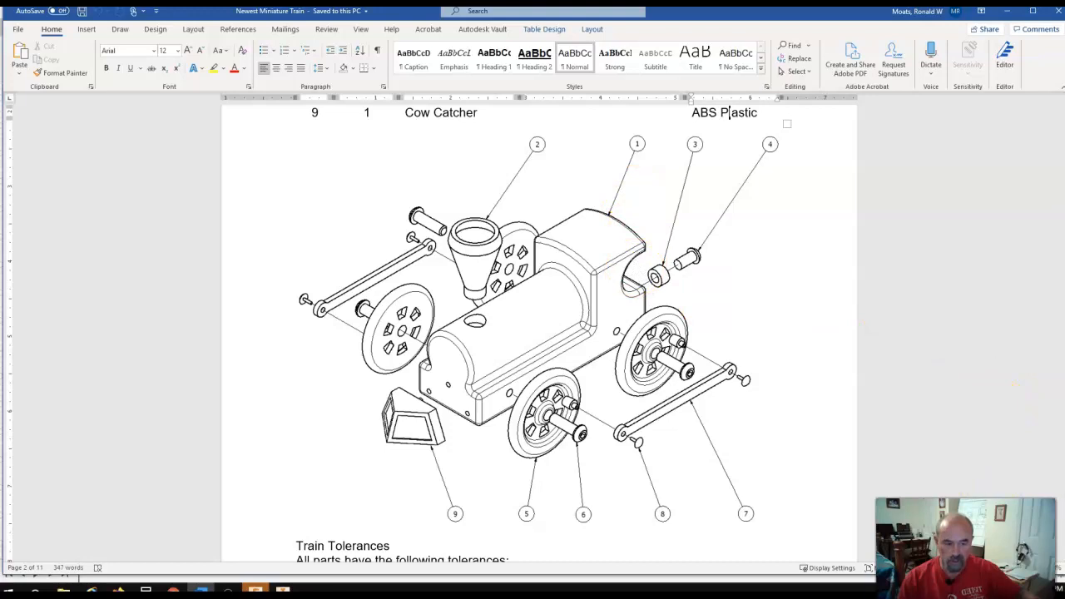
pyautogui.keyDown('ctrl'); pyautogui.scroll(-2, 1024, 406); pyautogui.keyUp('ctrl')
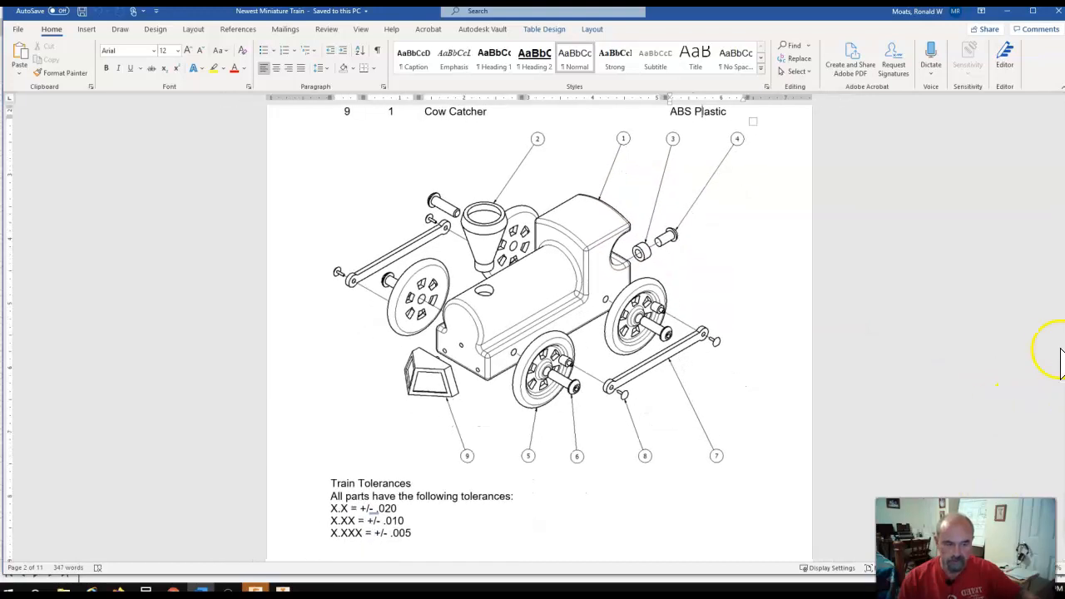
pyautogui.scroll(3, 994, 287)
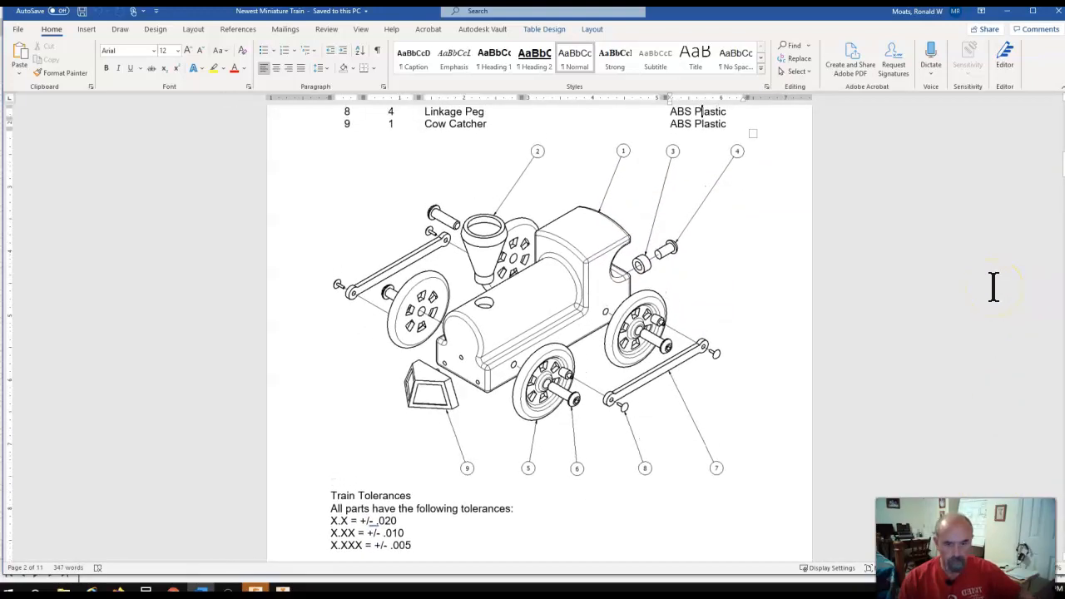
pyautogui.scroll(1, 994, 288)
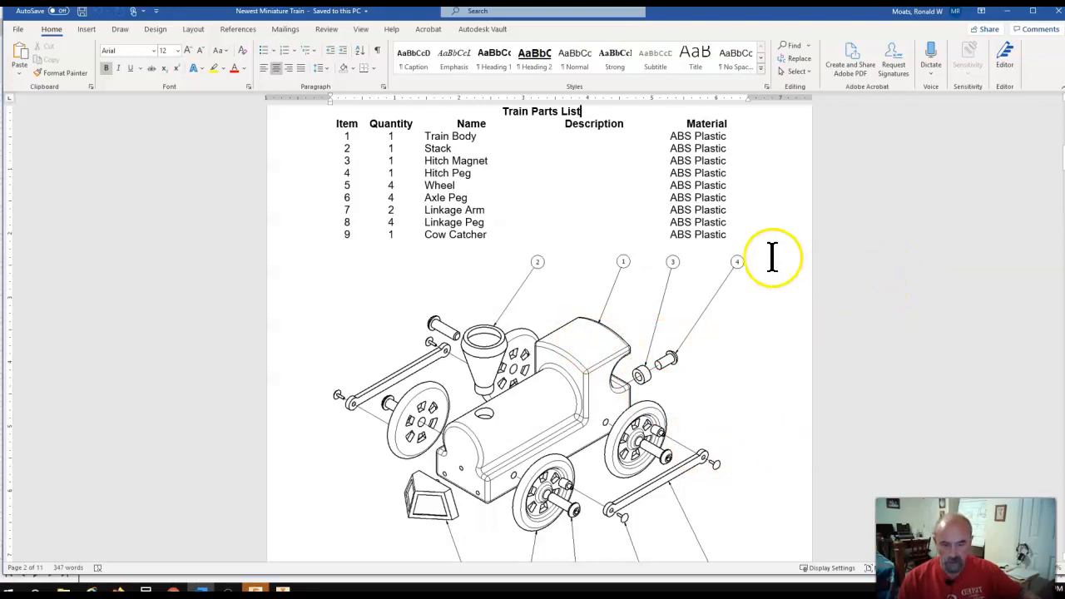
pyautogui.click(1038, 362)
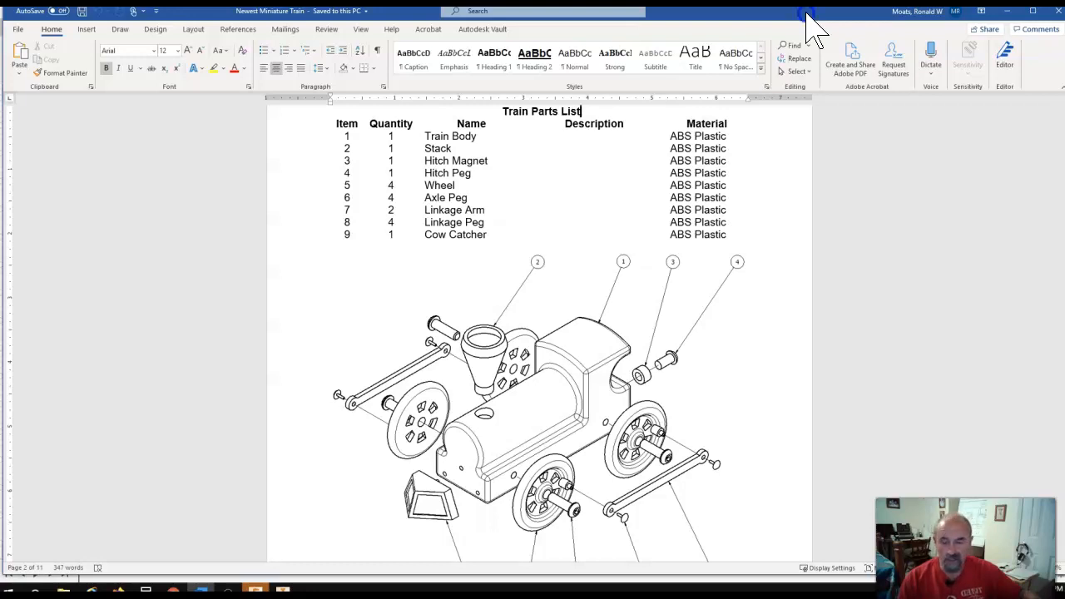
# Move the Word document out of the way and switch to Autodesk Fusion 360
pyautogui.moveTo(808, 30); pyautogui.dragTo(1064, 133)
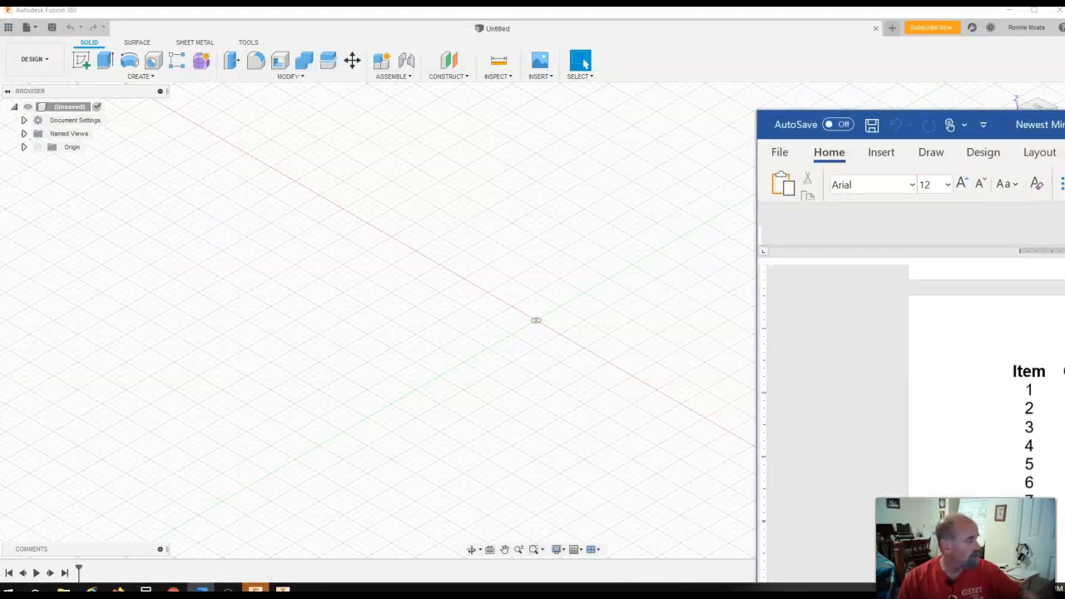
pyautogui.moveTo(1057, 125); pyautogui.dragTo(656, 124)
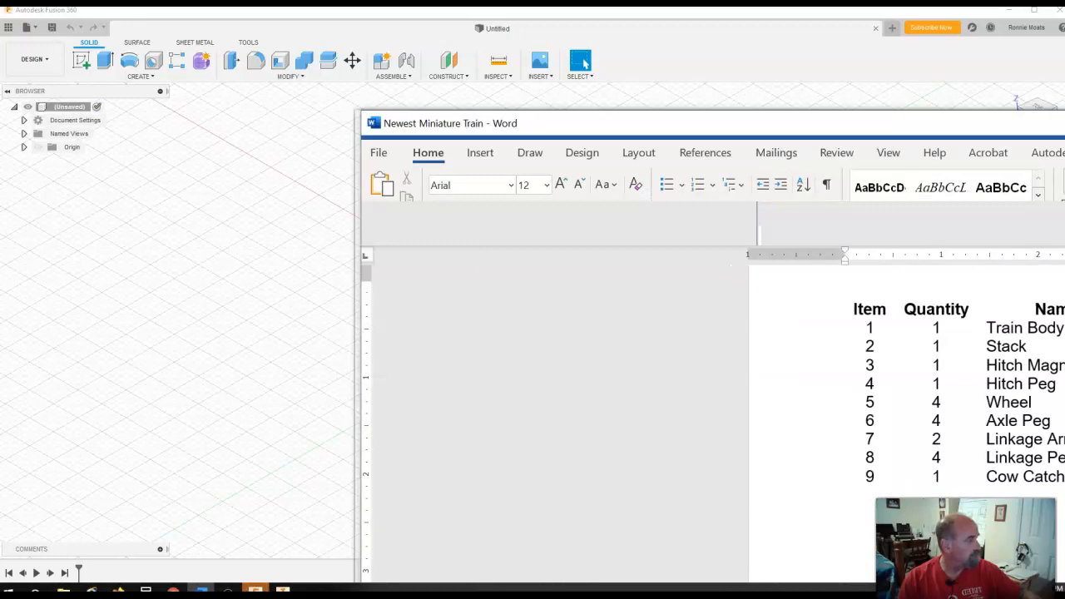
pyautogui.hotkey('alt', 'Tab')
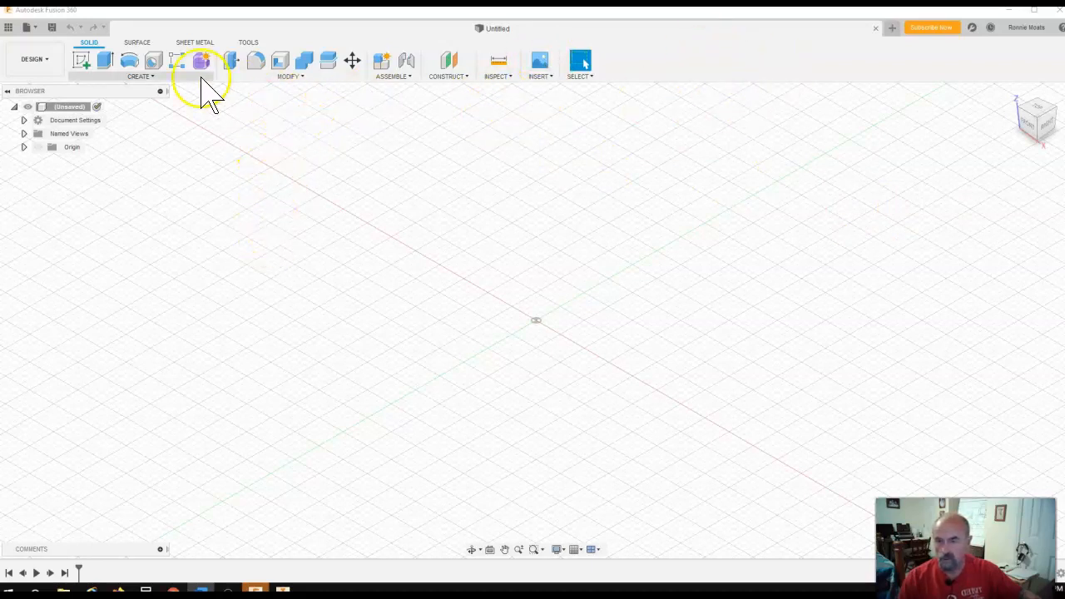
# Create a new empty design alongside the untitled one
pyautogui.click(9, 28)
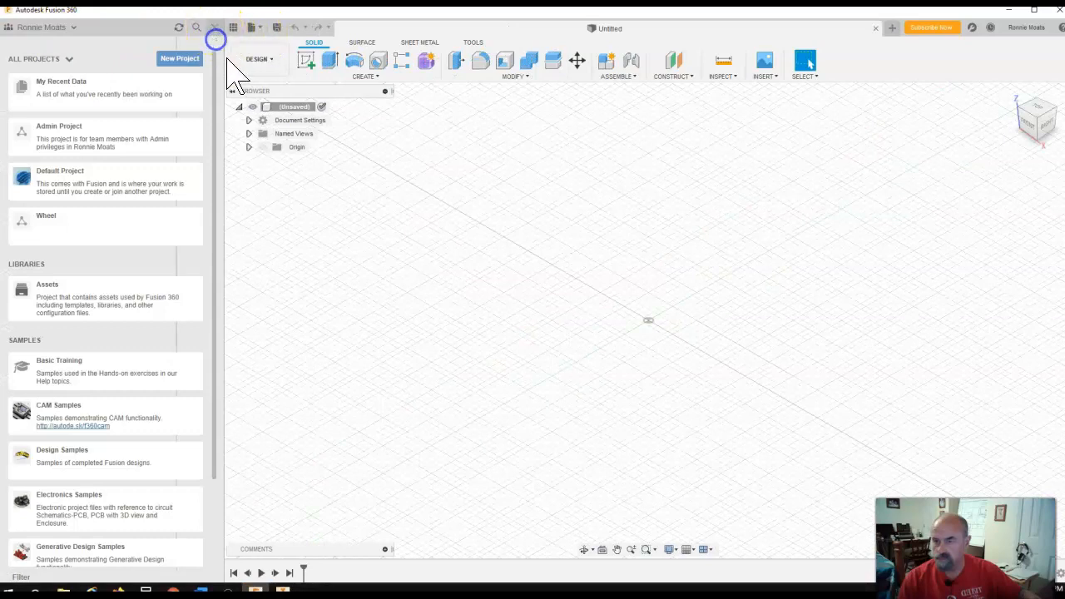
pyautogui.click(214, 28)
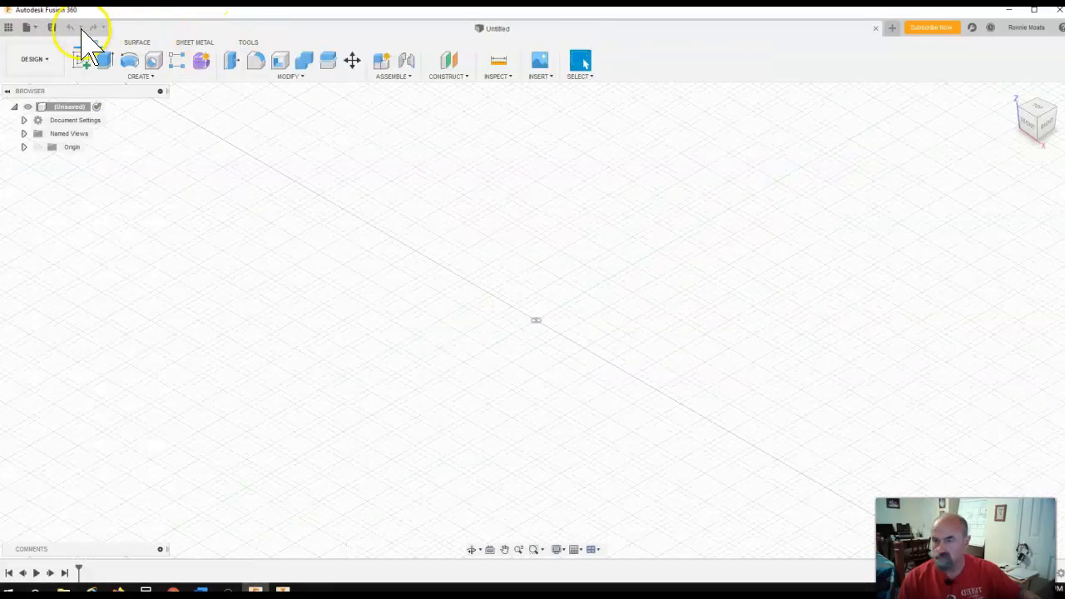
pyautogui.click(33, 30)
pyautogui.click(38, 45)
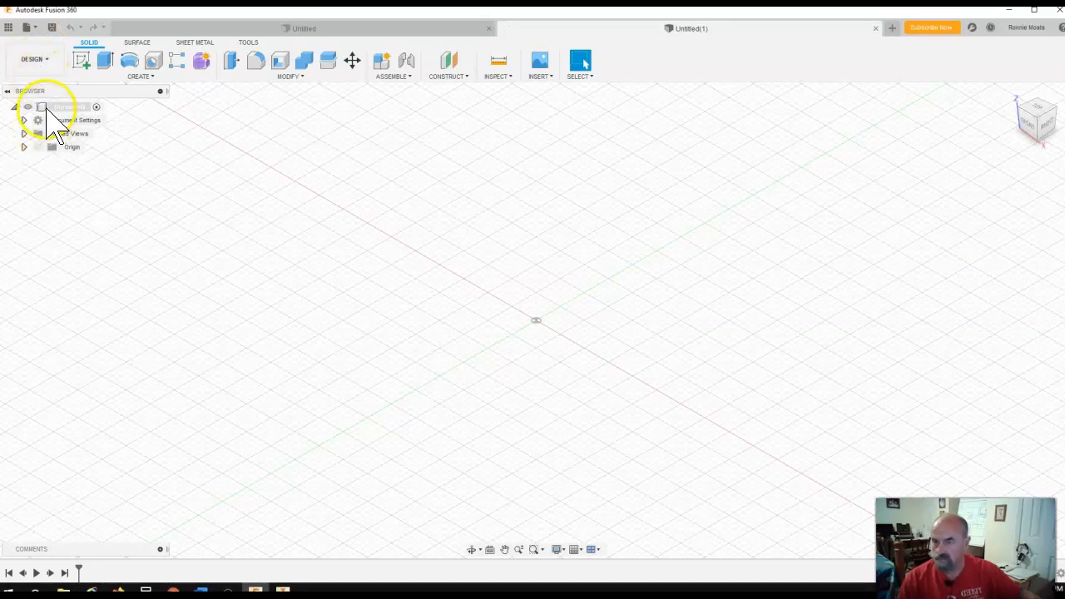
pyautogui.click(37, 61)
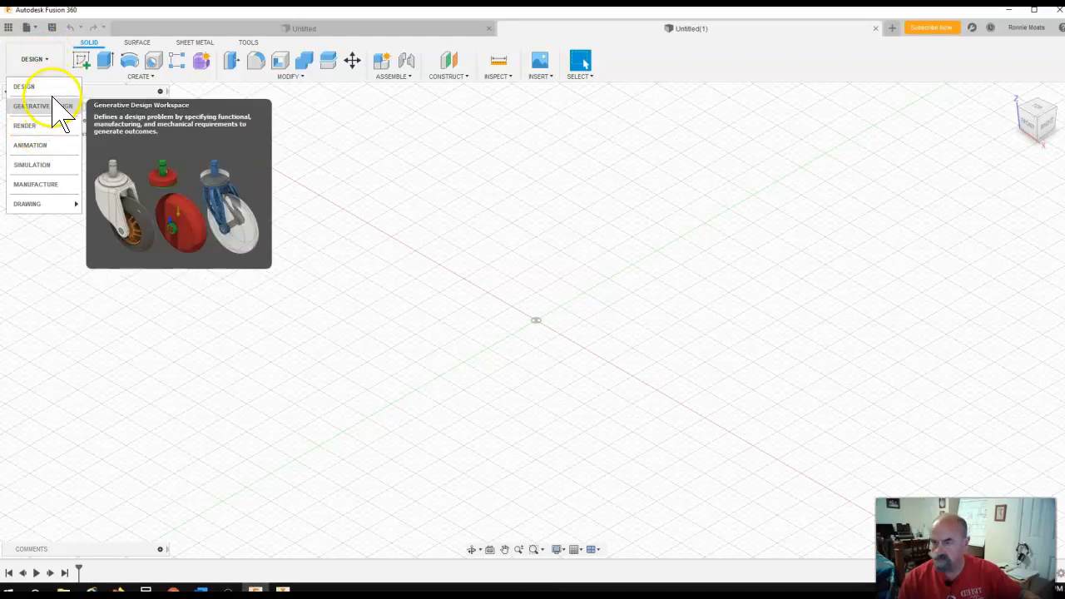
pyautogui.moveTo(60, 205)
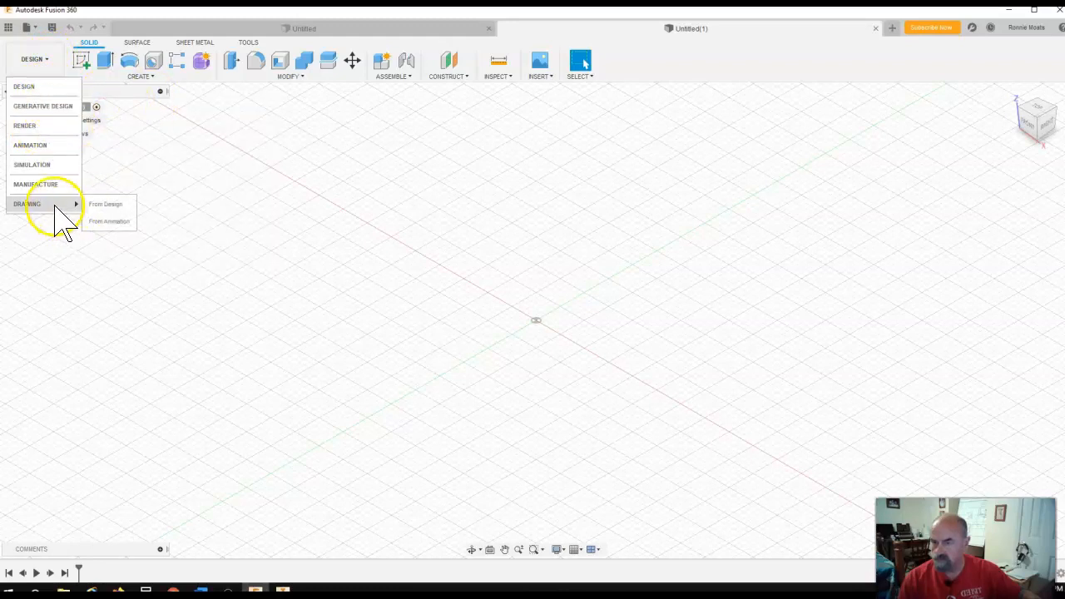
pyautogui.click(127, 148)
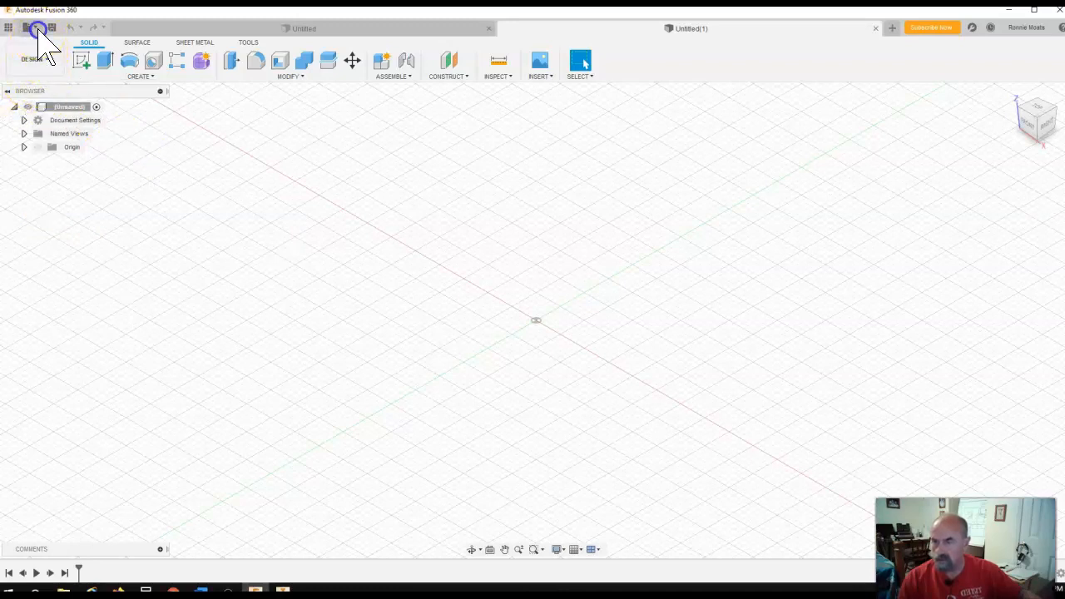
# Save the new design as "Train Body" in the Admin Project location
pyautogui.click(37, 28)
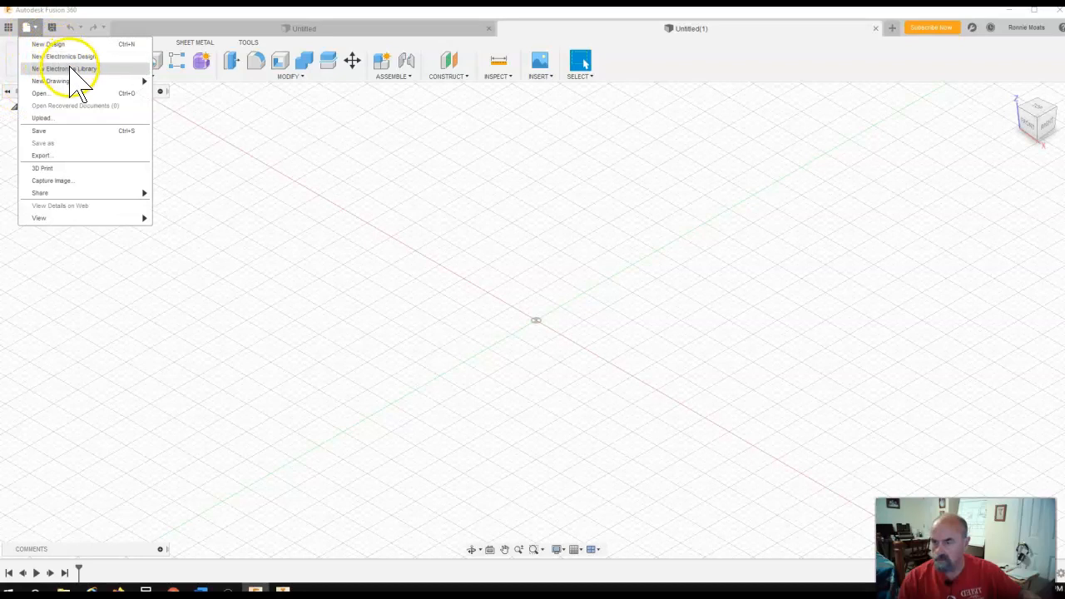
pyautogui.click(80, 131)
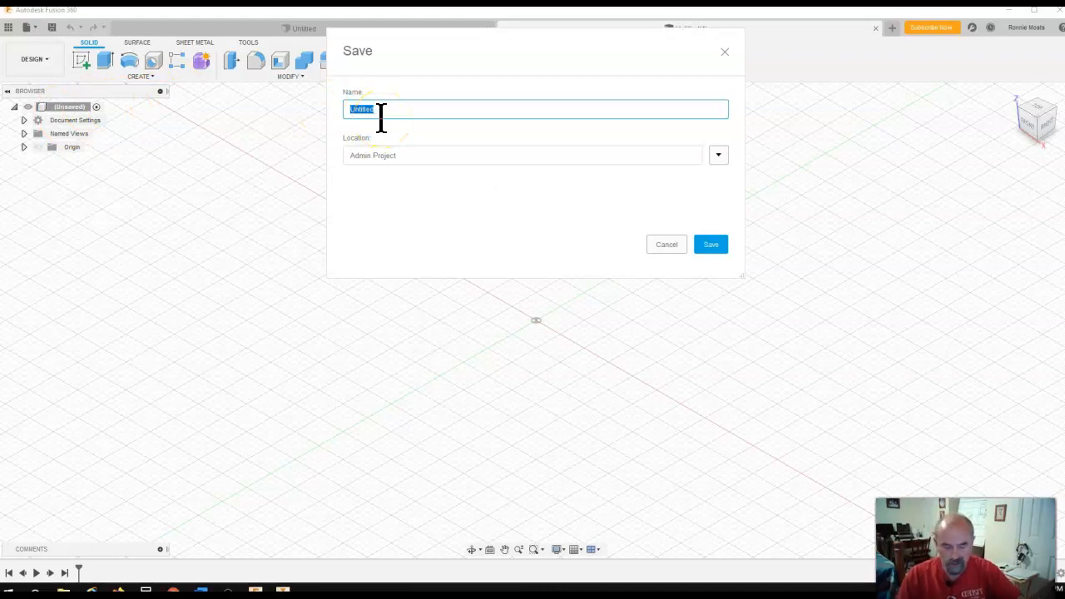
pyautogui.write('Train')
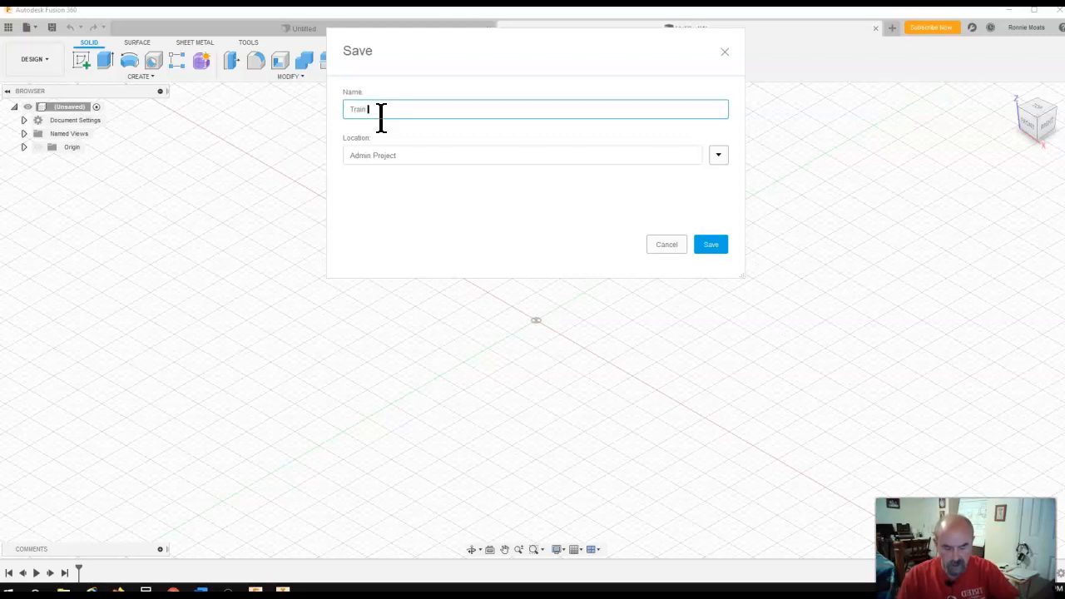
pyautogui.write(' Body')
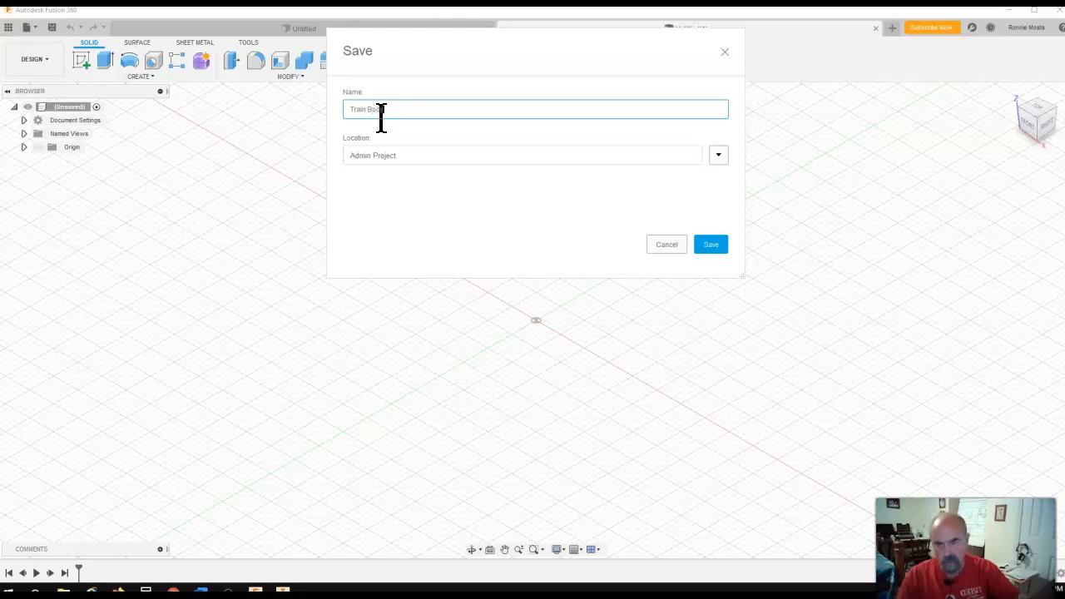
pyautogui.click(721, 249)
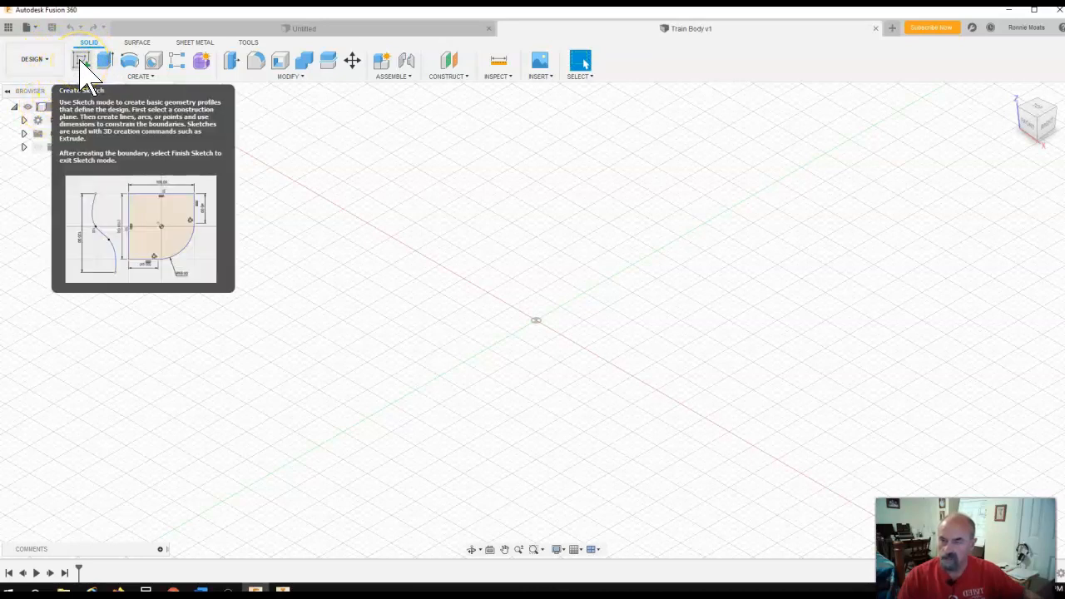
# Start a new sketch on the front (XZ) origin plane
pyautogui.click(81, 63)
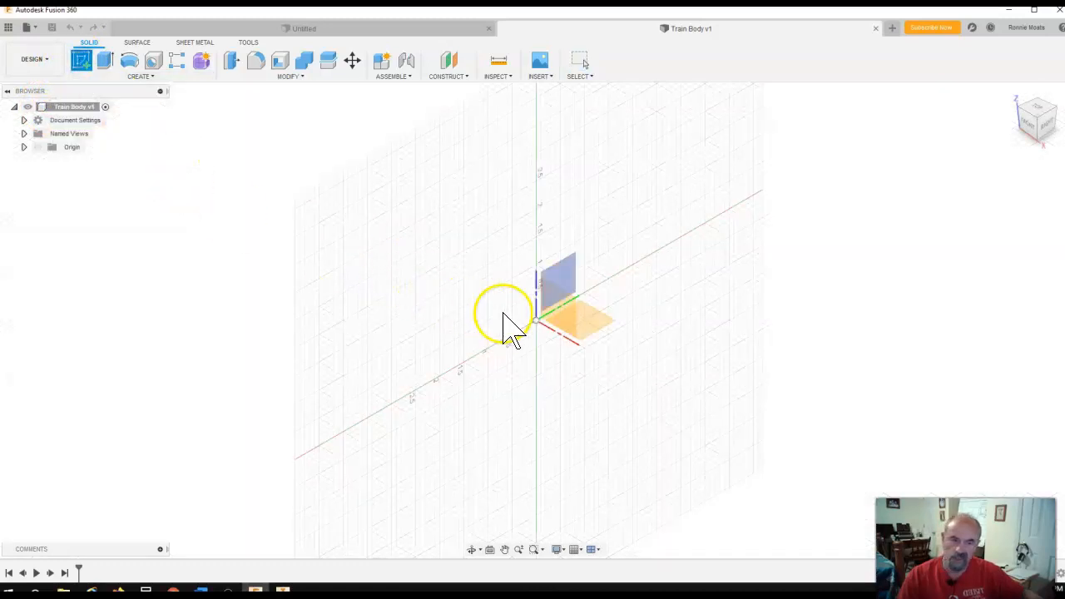
pyautogui.click(561, 315)
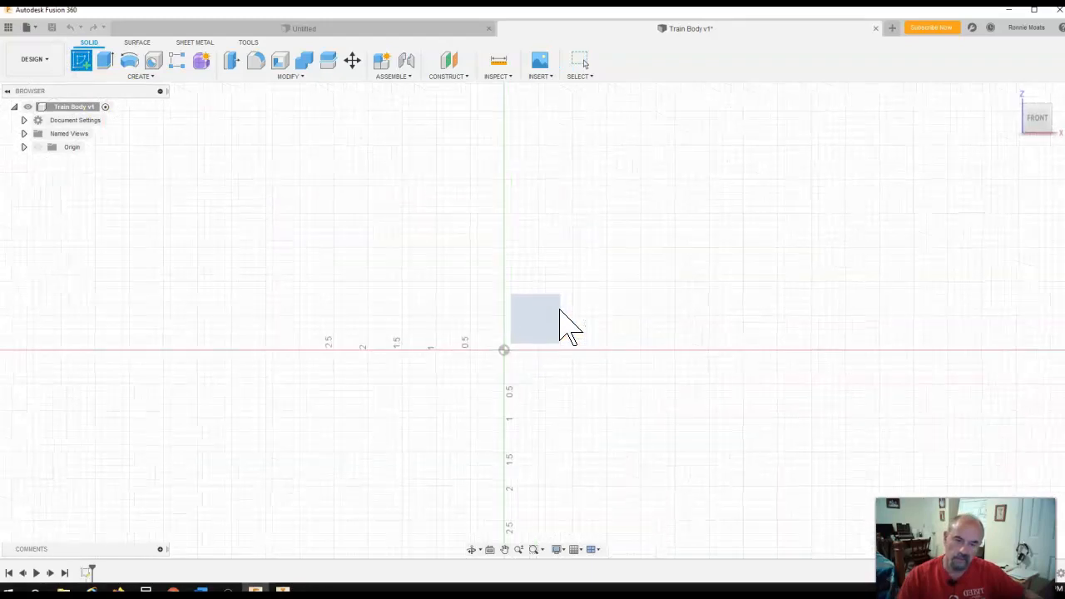
pyautogui.click(508, 324)
pyautogui.click(172, 241)
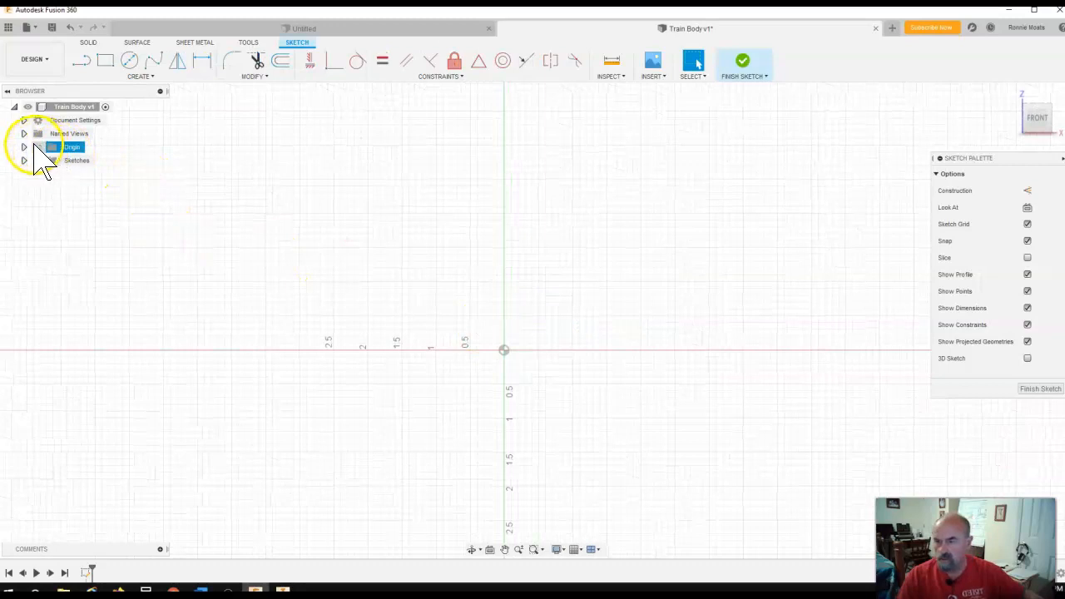
# Check which units the design uses in its document settings
pyautogui.click(14, 106)
pyautogui.click(15, 107)
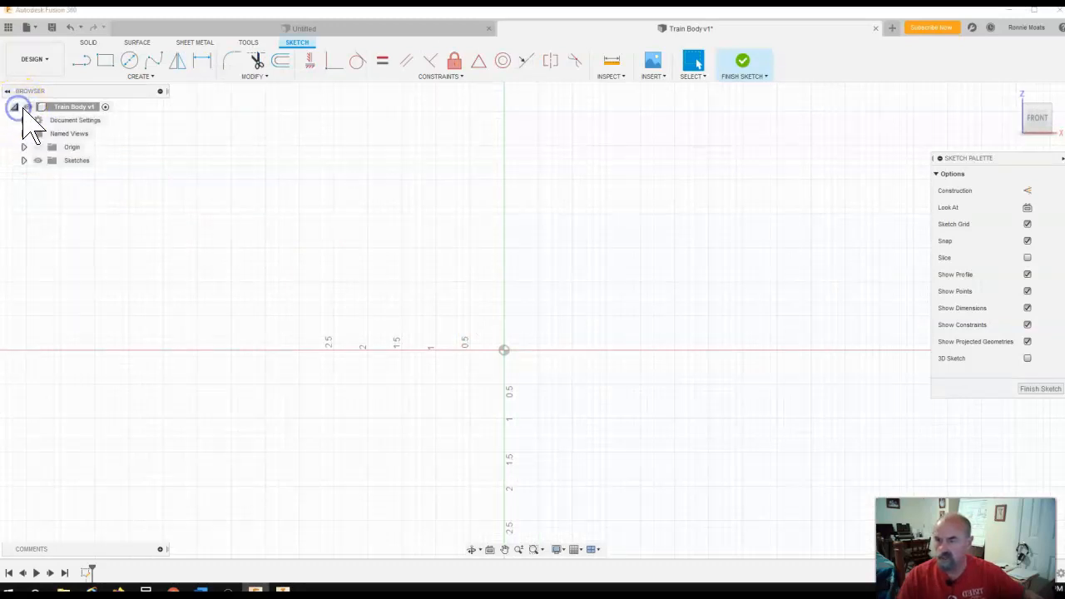
pyautogui.click(23, 120)
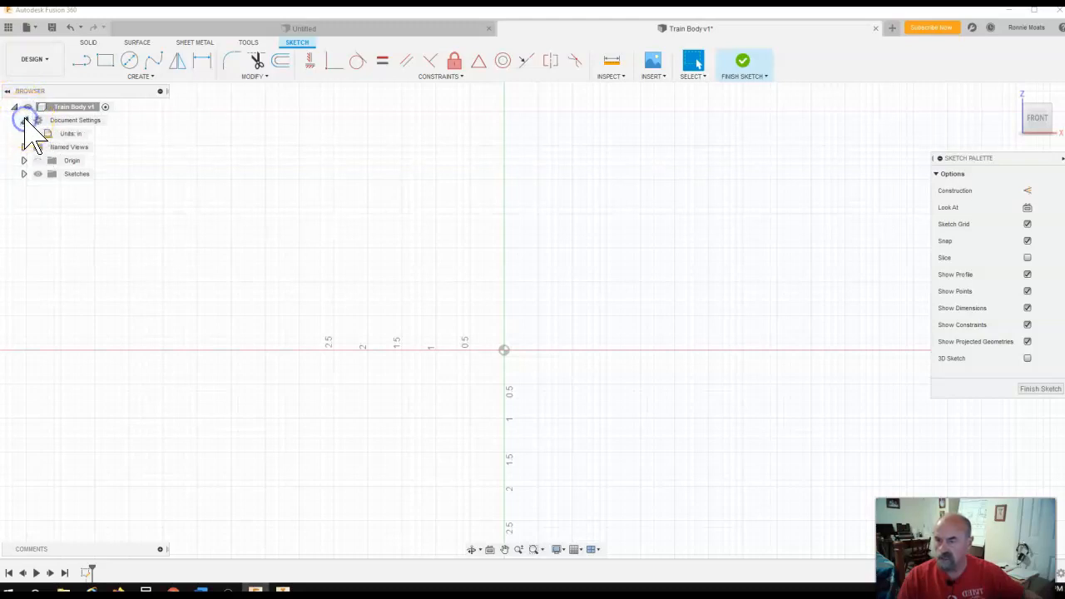
pyautogui.click(85, 140)
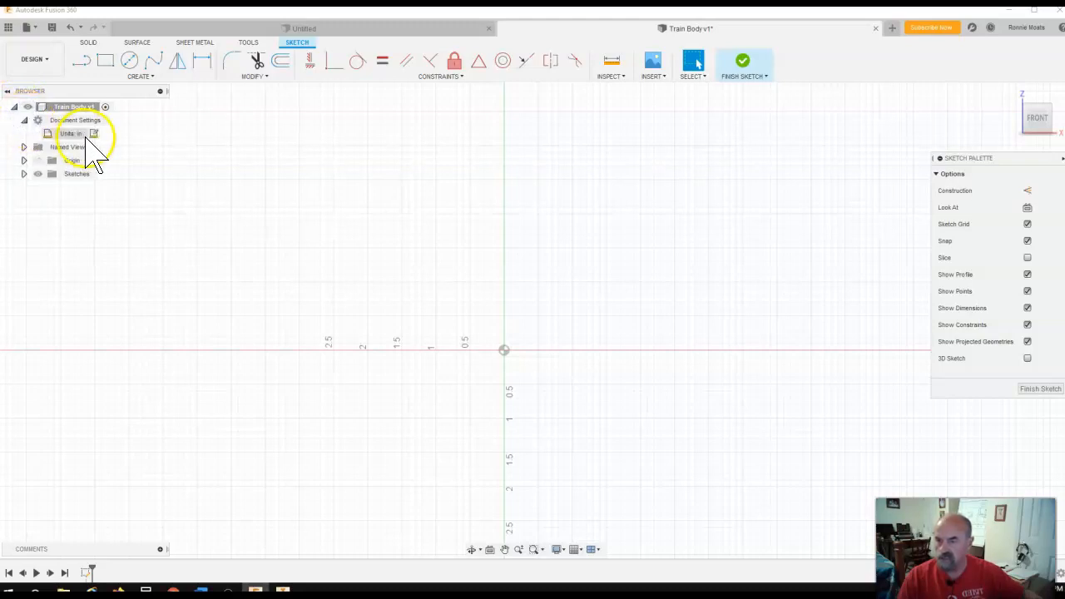
pyautogui.click(23, 120)
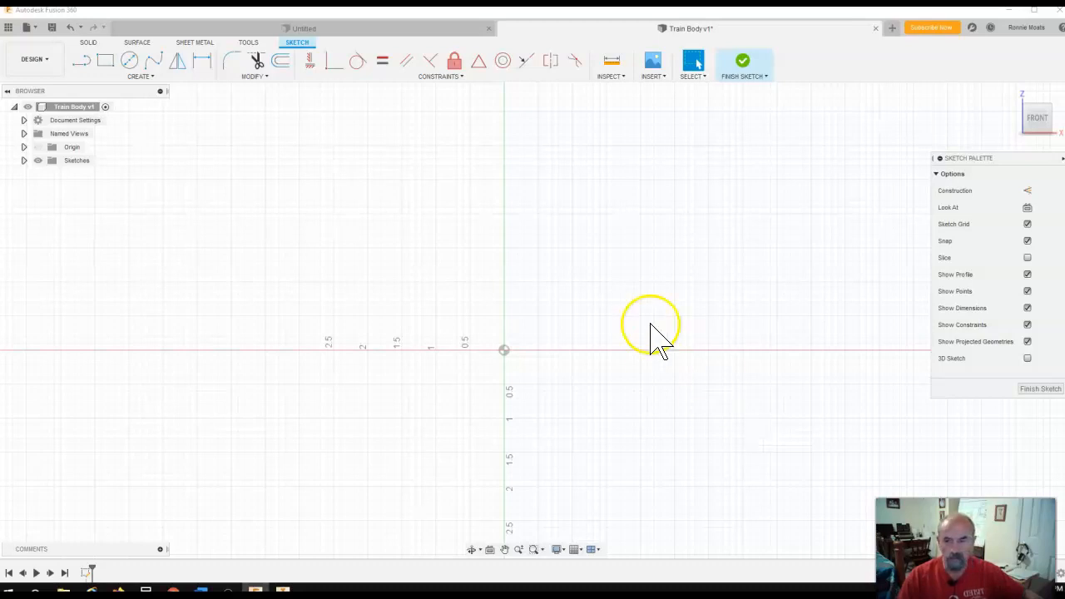
# Sketch a two-point rectangle from a corner on the horizontal axis left of the origin, 4 in high and about 6.2 in wide
pyautogui.click(105, 58)
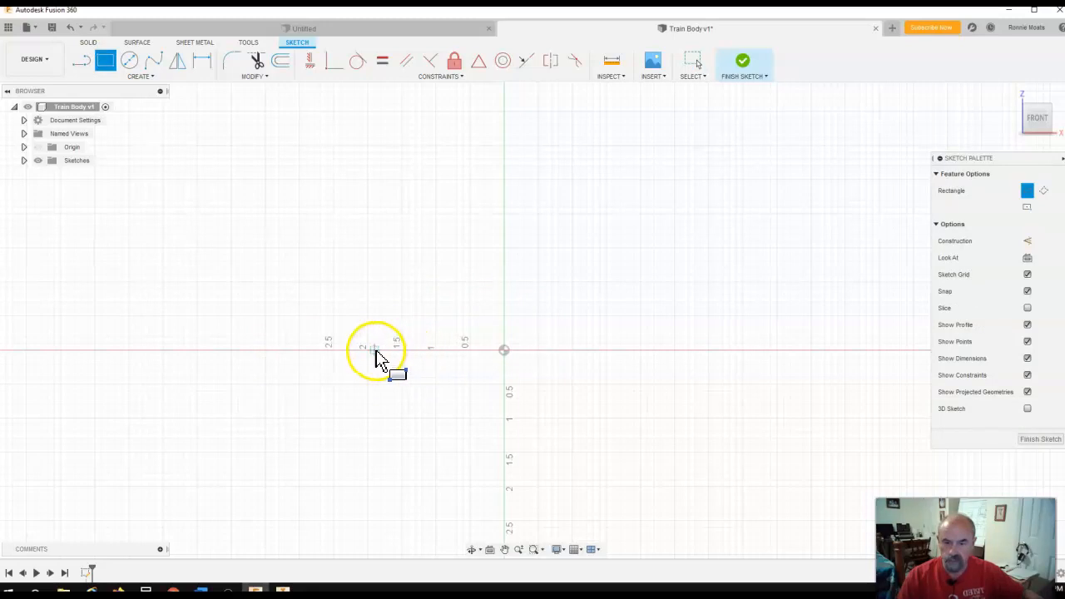
pyautogui.click(301, 351)
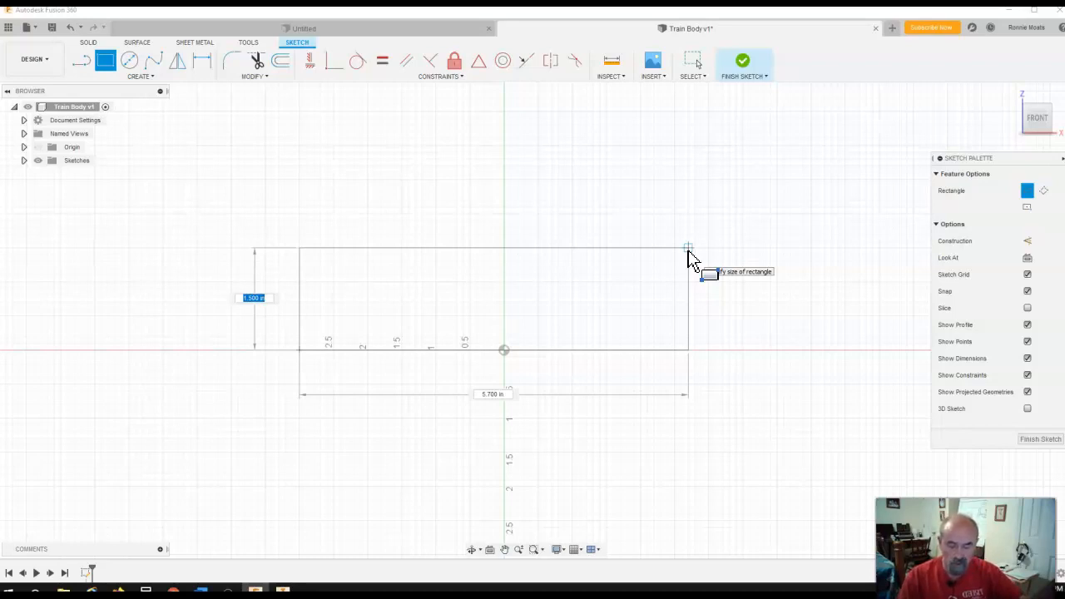
pyautogui.press('Tab')
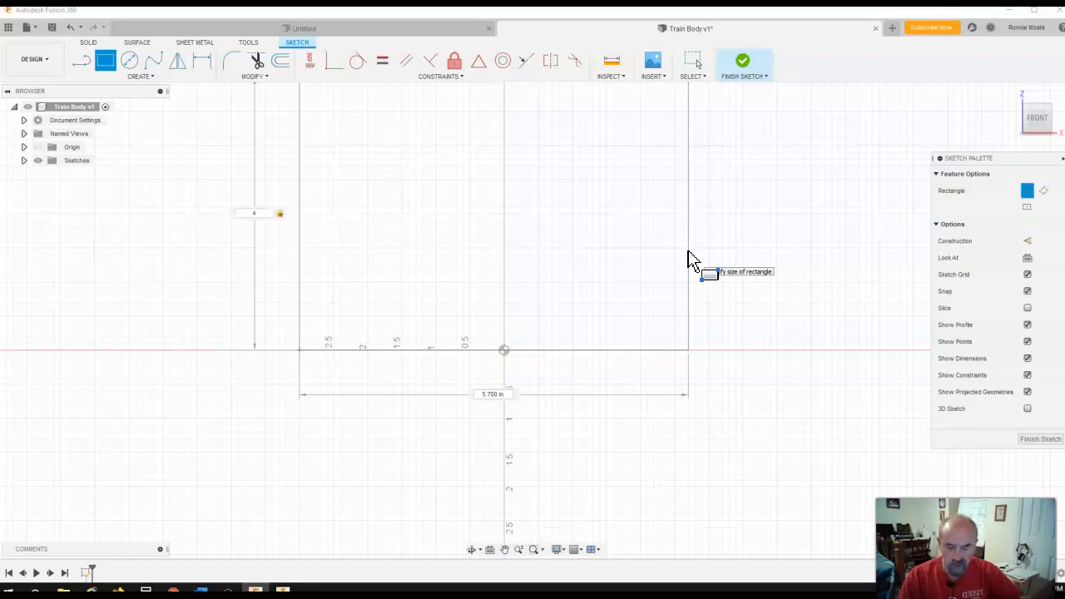
pyautogui.press('Tab')
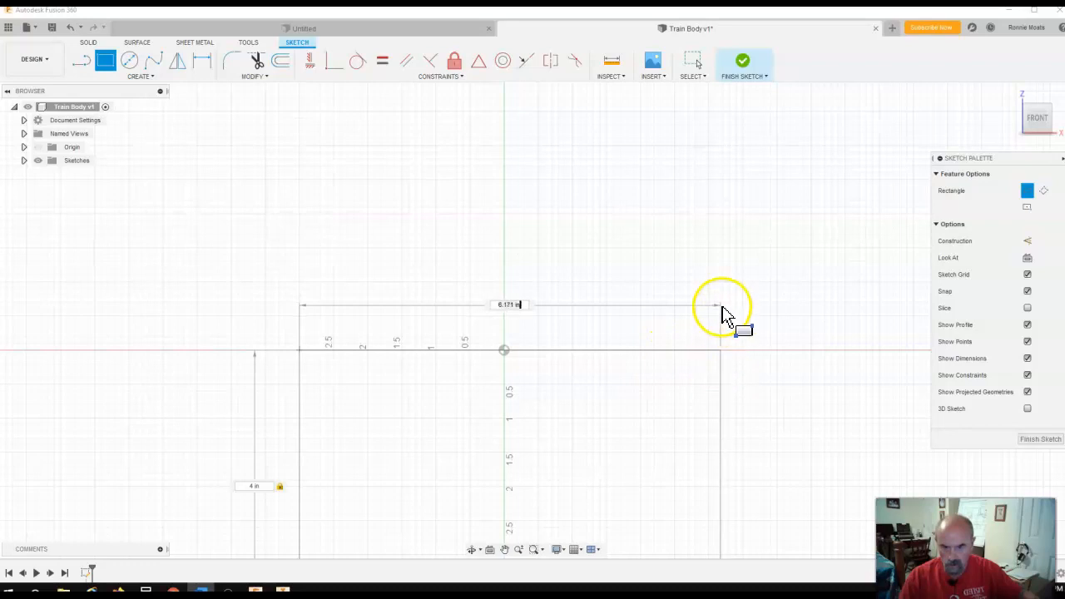
pyautogui.click(725, 275)
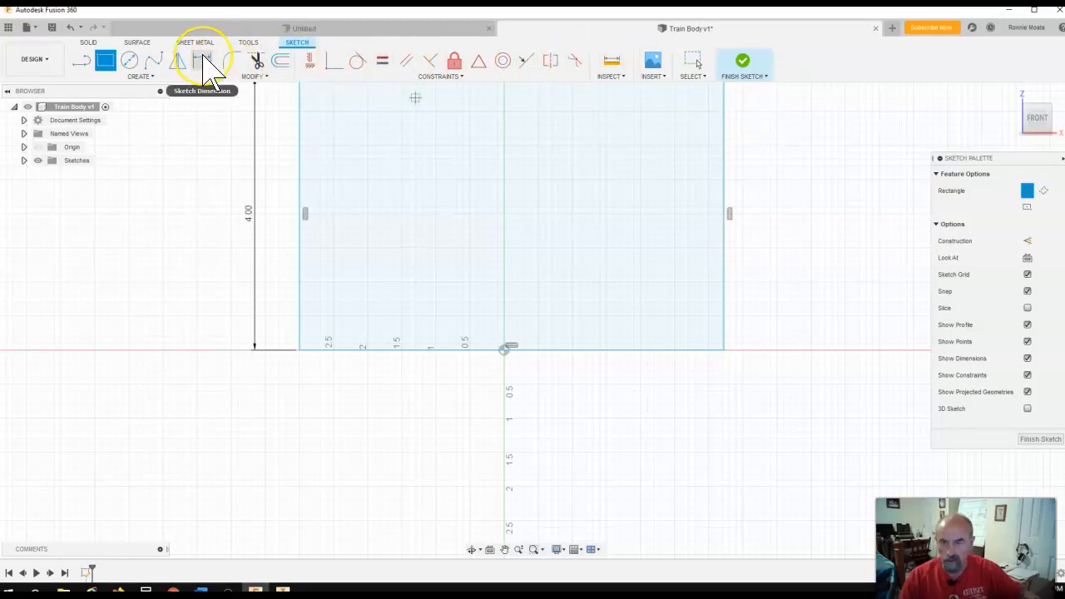
# Dimension the rectangle's width between its two vertical sides as 5.5 in and finish the sketch
pyautogui.click(204, 64)
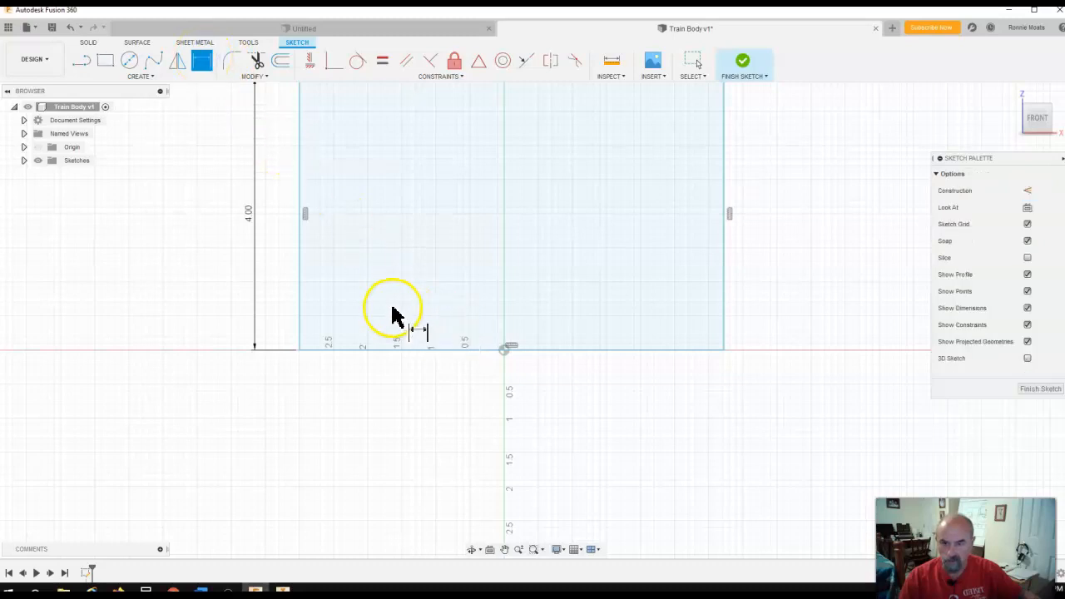
pyautogui.click(299, 294)
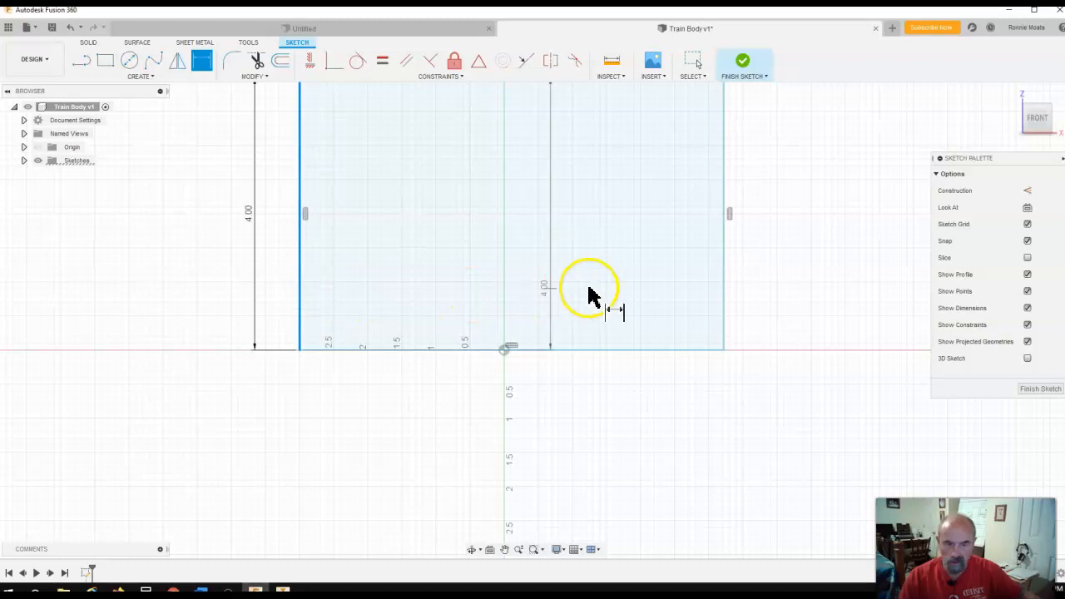
pyautogui.click(724, 293)
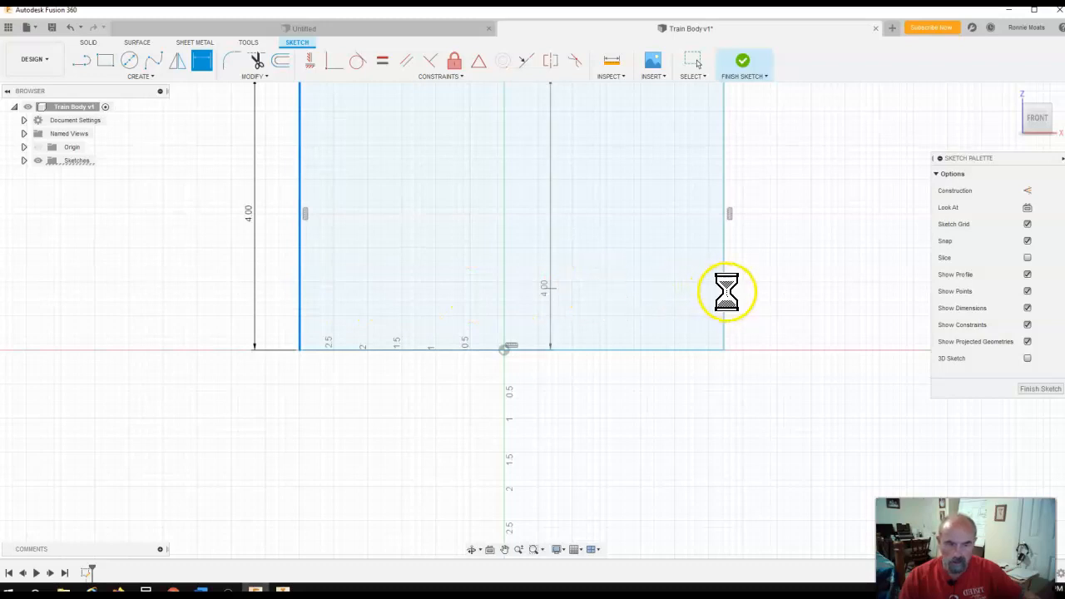
pyautogui.click(726, 295)
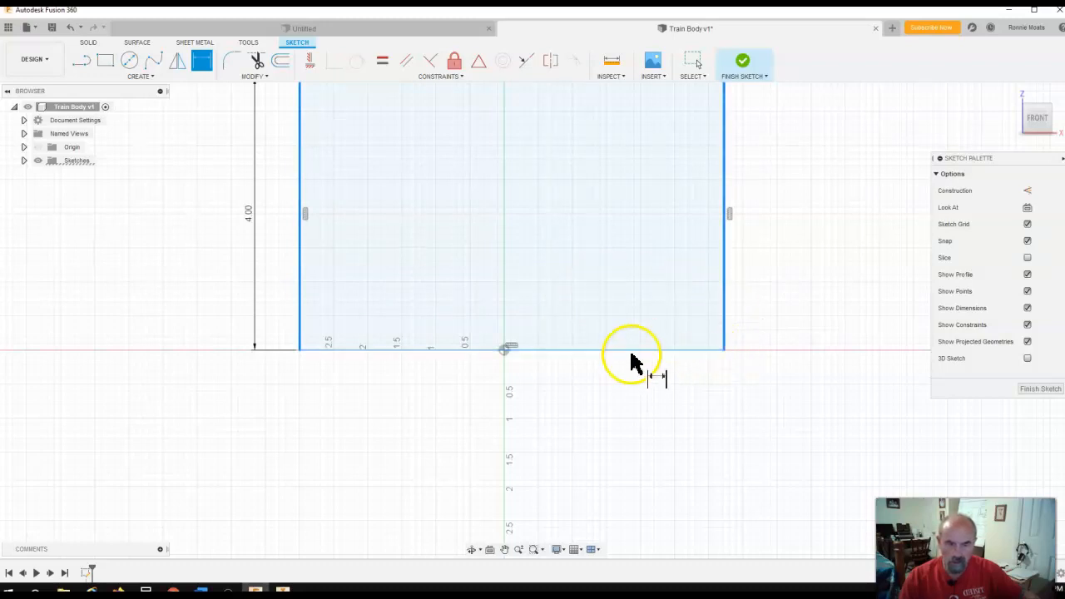
pyautogui.click(566, 374)
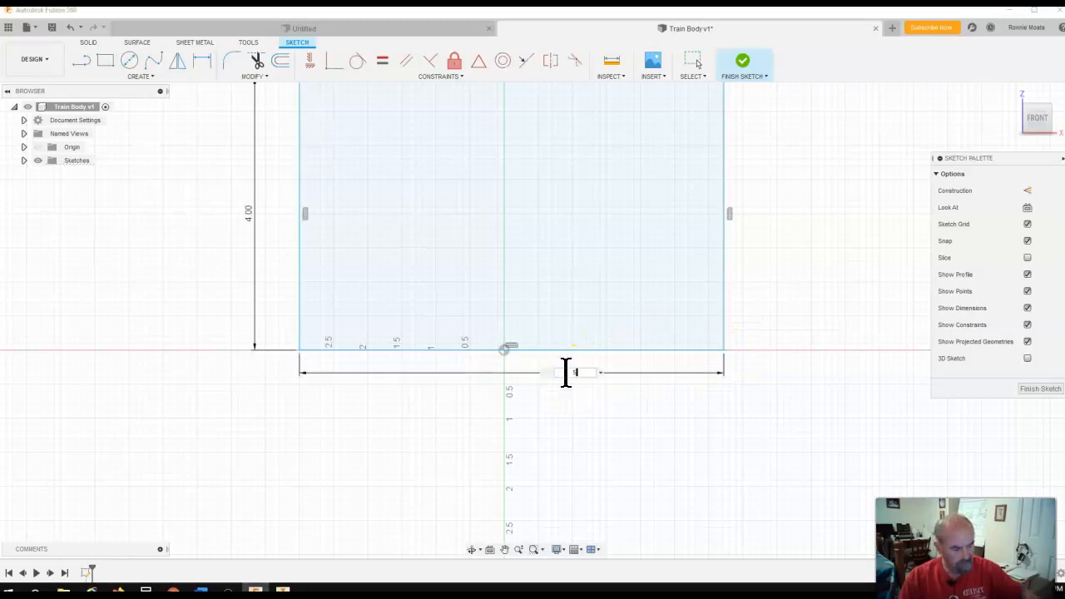
pyautogui.write('5.5')
pyautogui.press('Return')
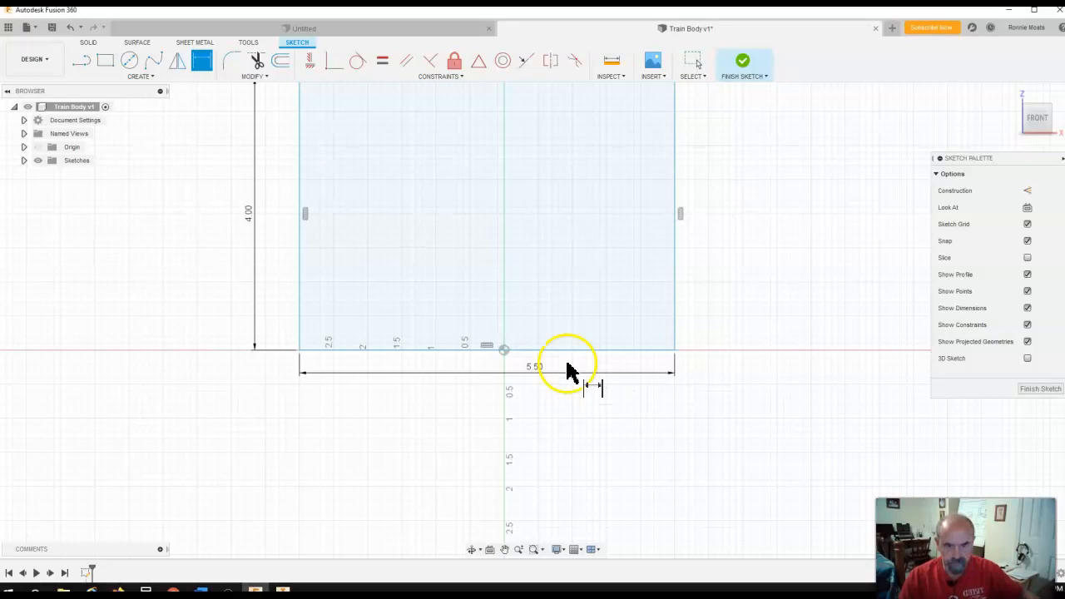
pyautogui.click(754, 83)
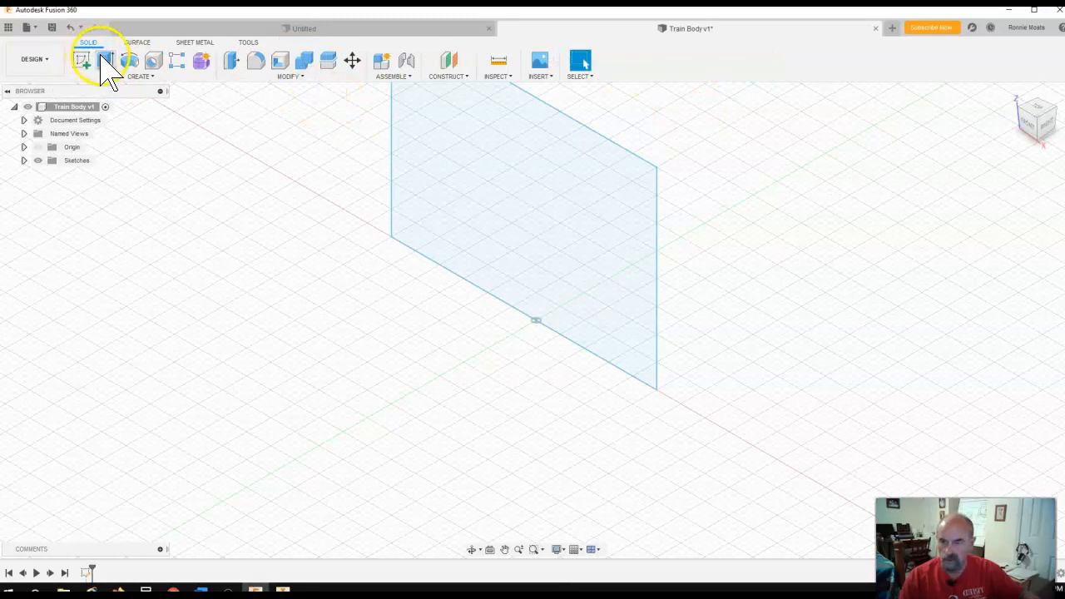
# Extrude the rectangle profile backward about 2 in as a new solid body
pyautogui.click(105, 63)
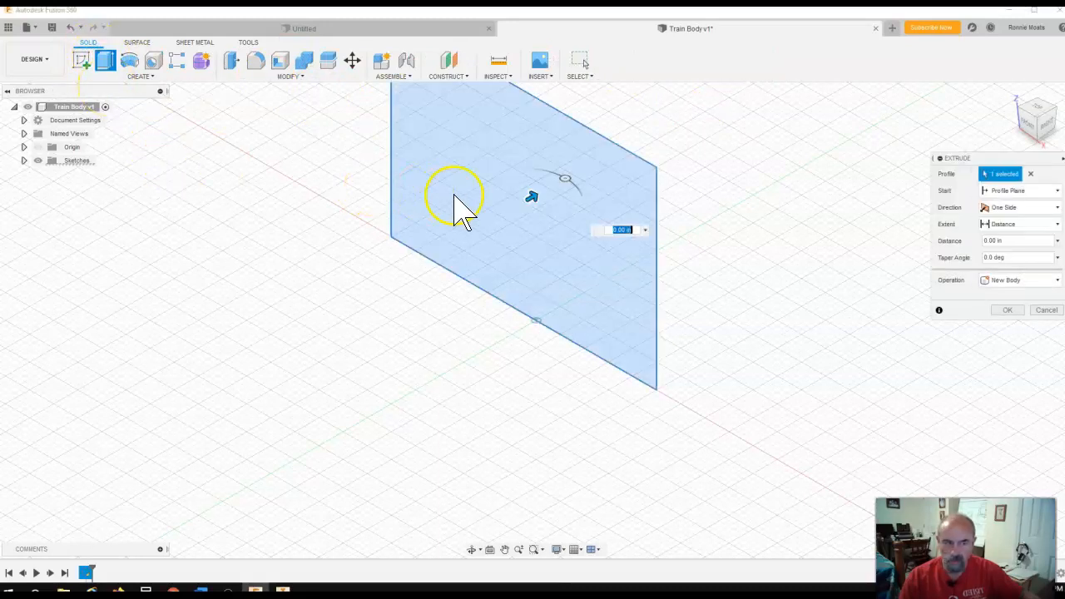
pyautogui.click(634, 229)
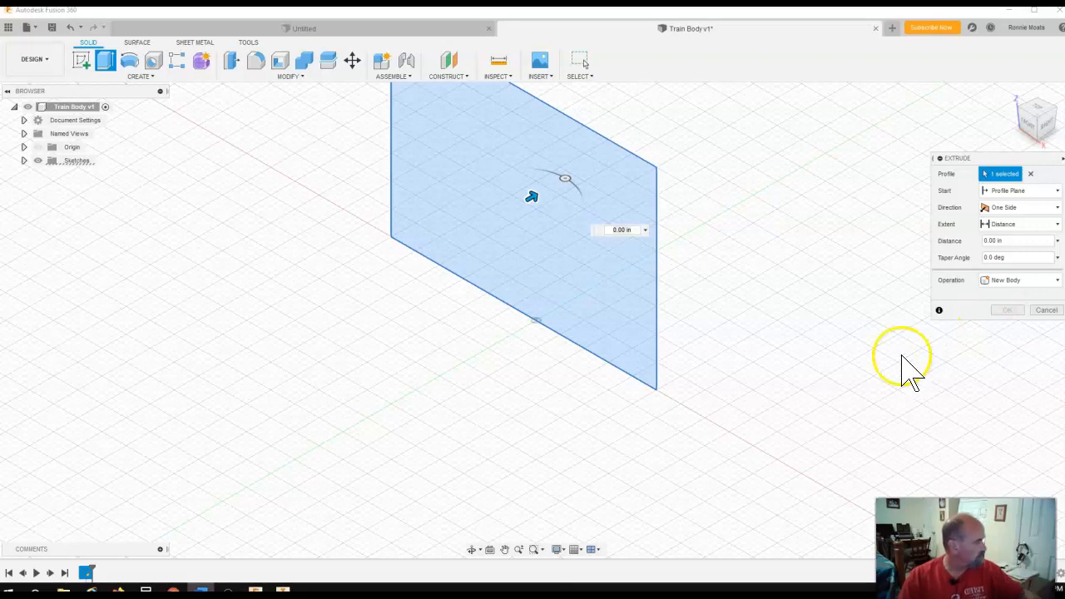
pyautogui.click(636, 227)
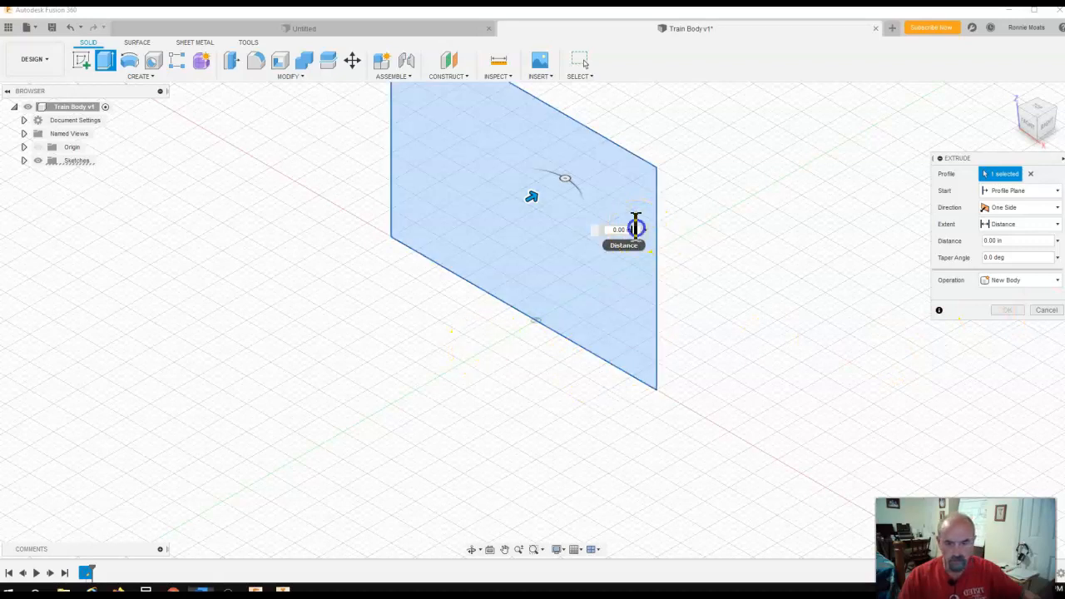
pyautogui.write('3')
pyautogui.press('Return')
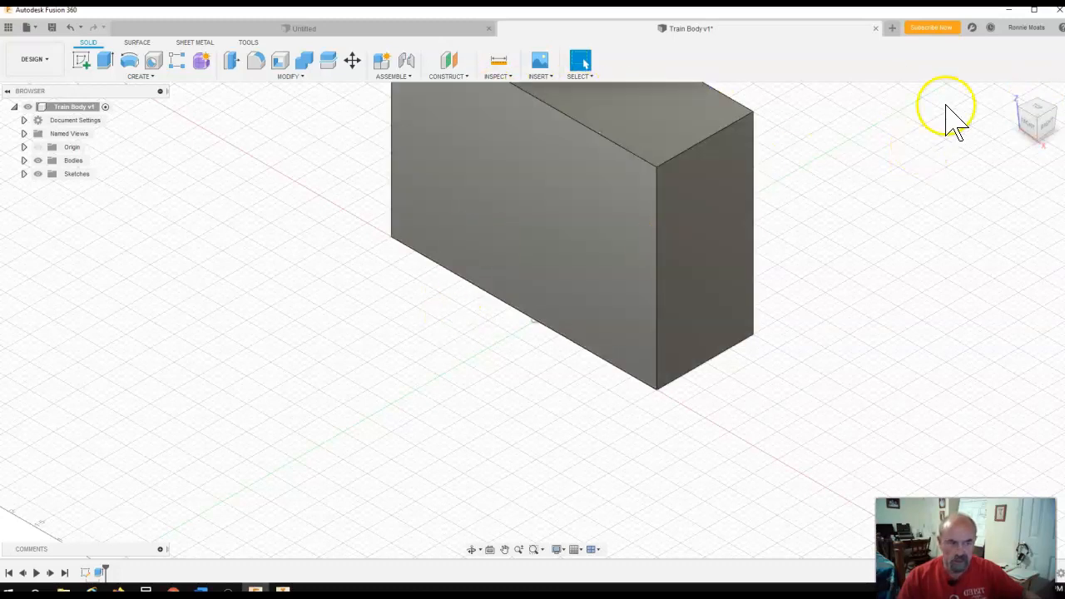
# Start a new sketch on the block's front face, viewed straight from the front
pyautogui.click(1034, 130)
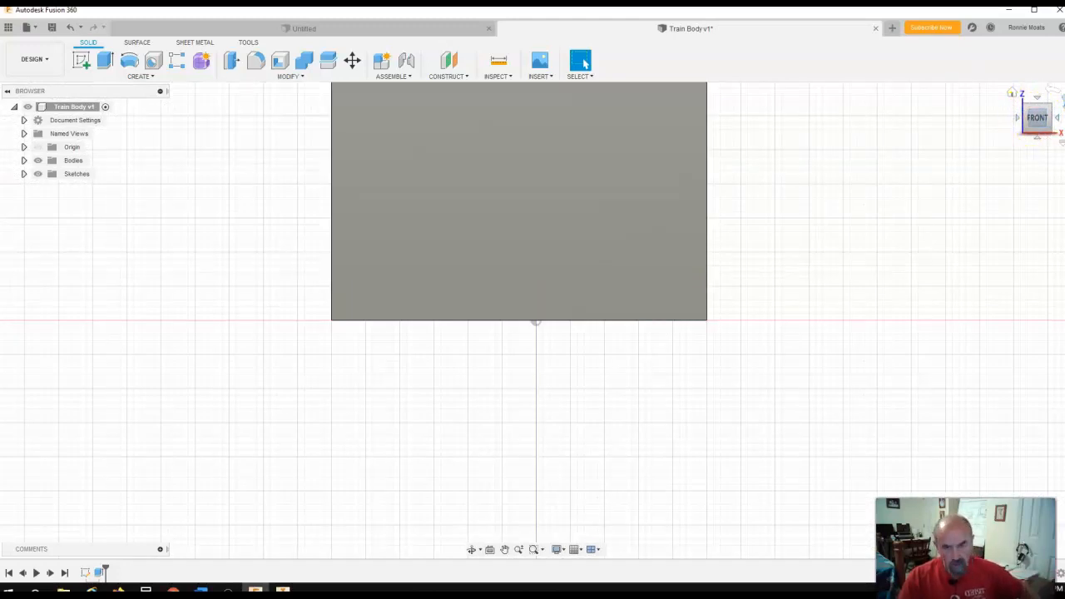
pyautogui.moveTo(968, 216); pyautogui.dragTo(970, 350, button='middle')
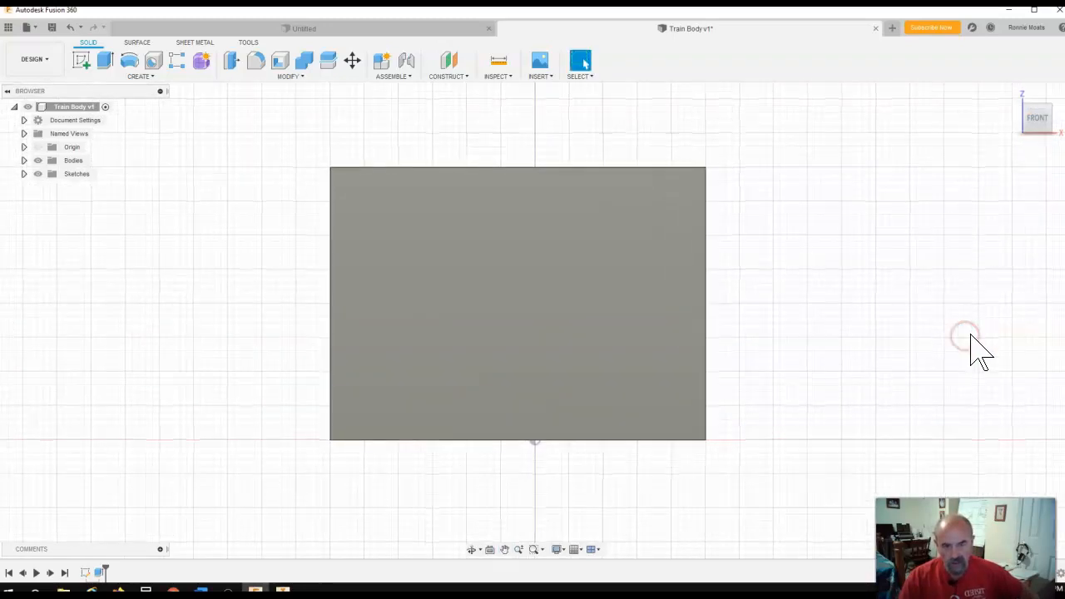
pyautogui.click(83, 63)
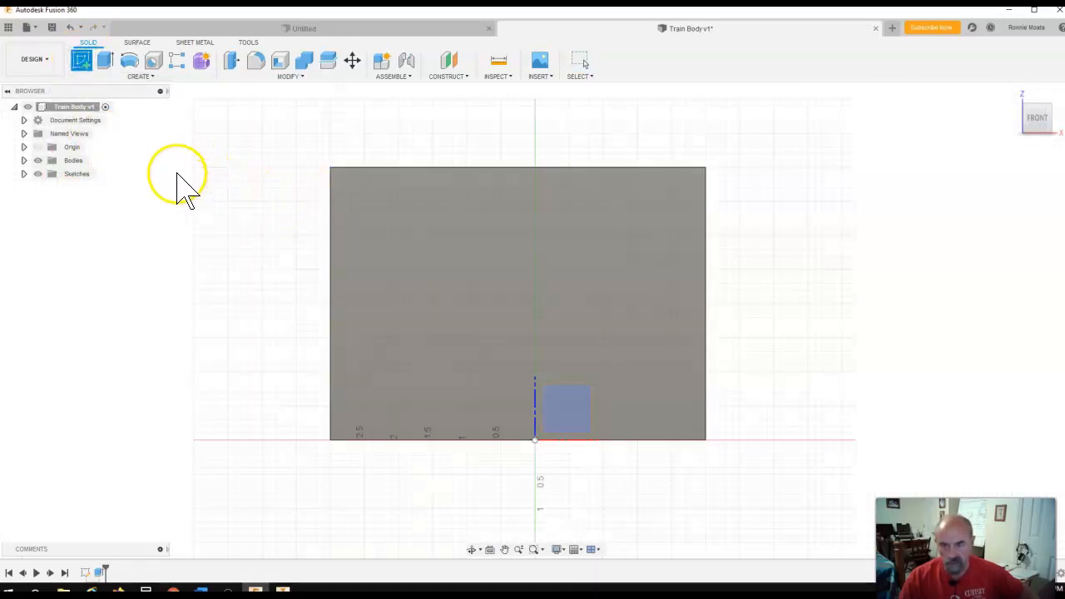
pyautogui.click(375, 212)
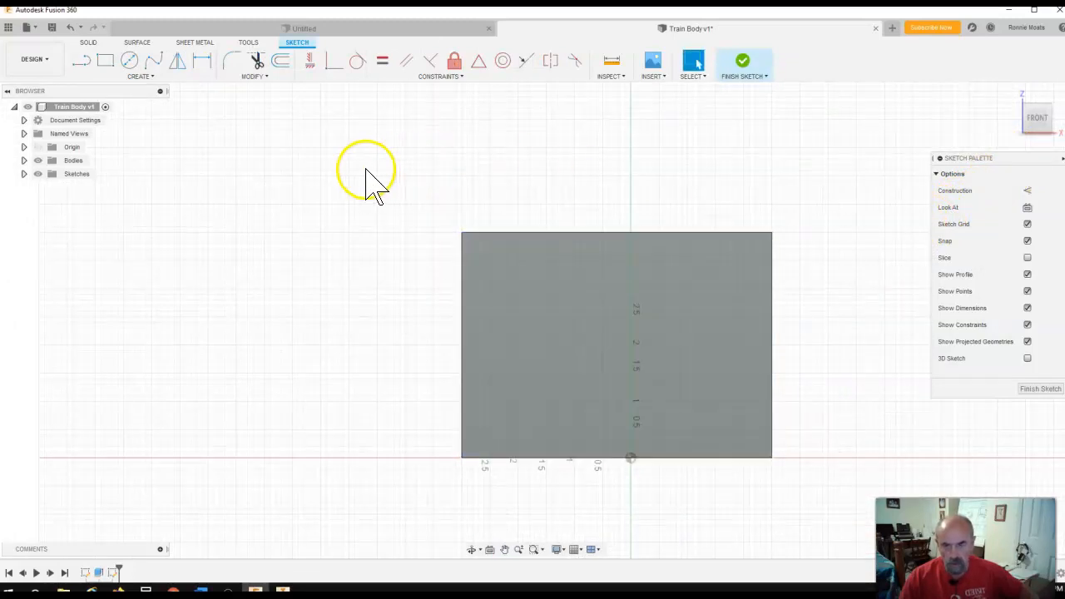
# Sketch a two-point rectangle from outside the block's upper-left corner to a point inside its lower-right area
pyautogui.click(105, 60)
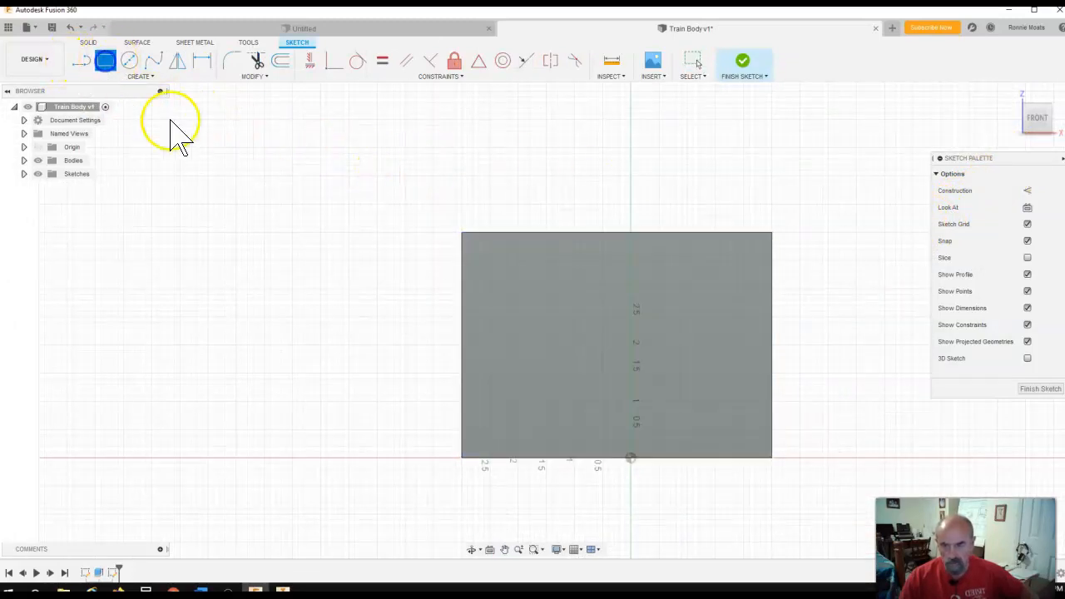
pyautogui.click(403, 178)
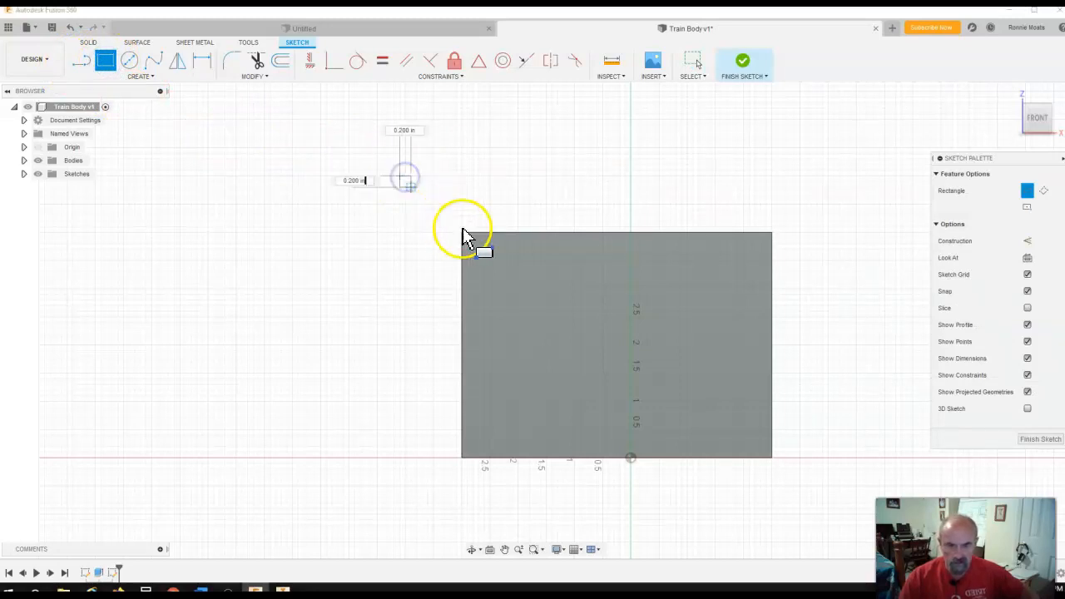
pyautogui.click(694, 396)
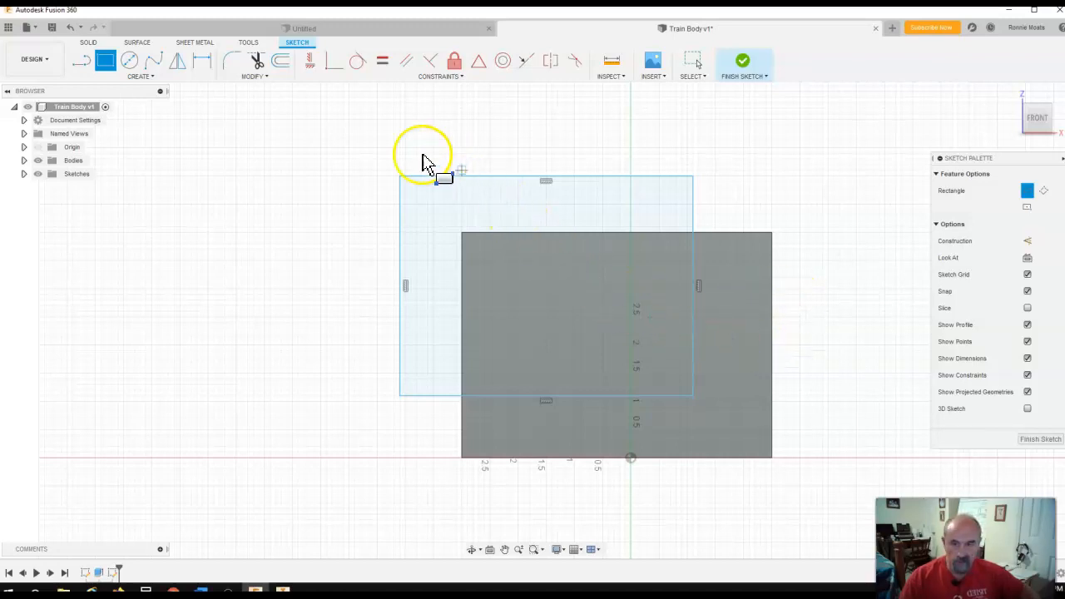
# Dimension the distance between the block's right edge and the new rectangle's right side as 1.75 in
pyautogui.click(209, 67)
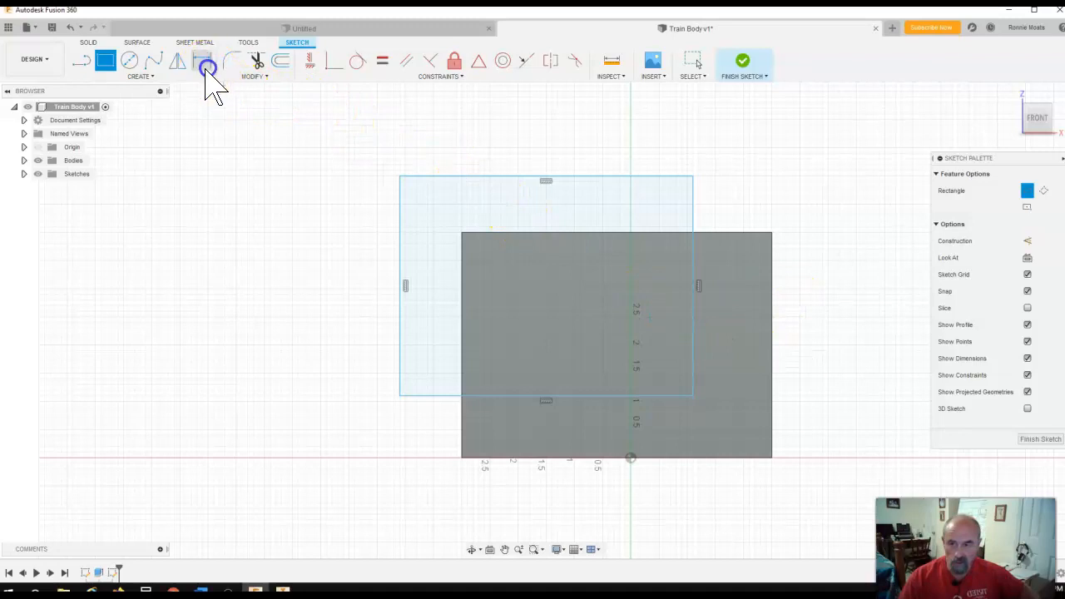
pyautogui.click(773, 358)
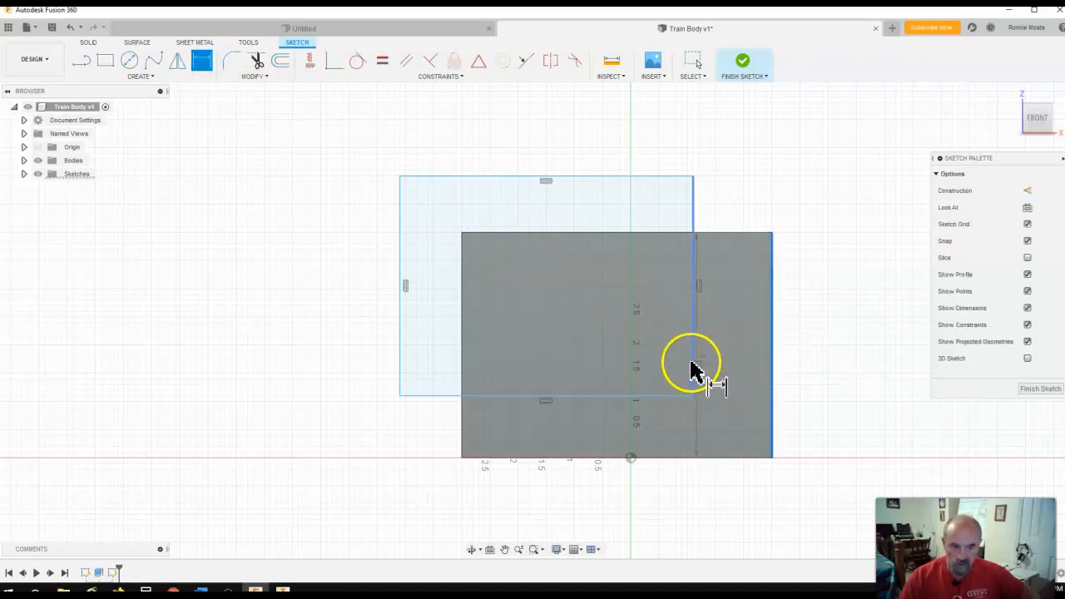
pyautogui.click(695, 364)
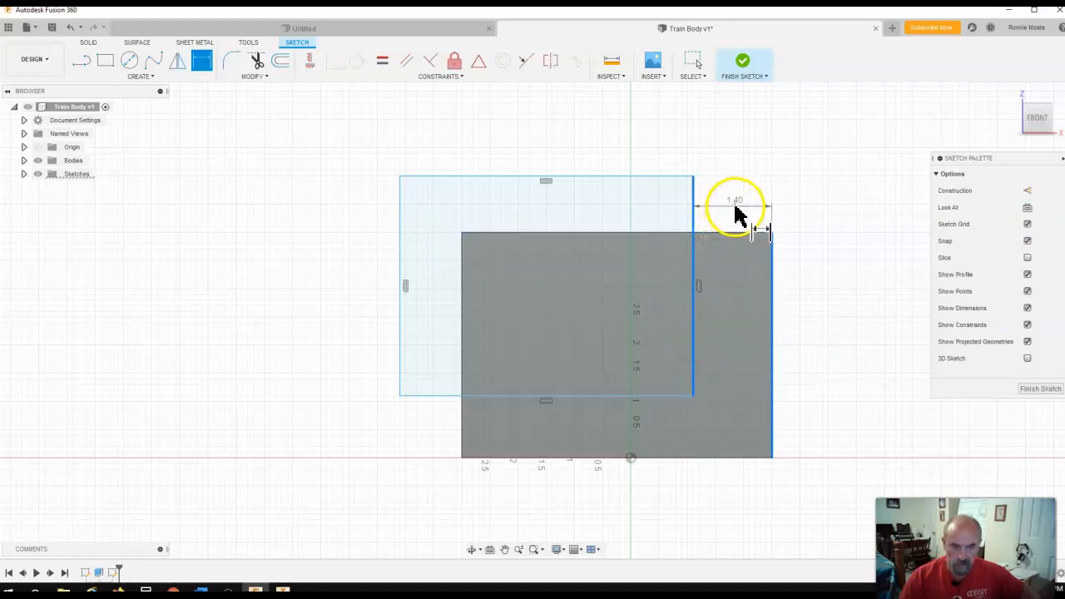
pyautogui.click(738, 204)
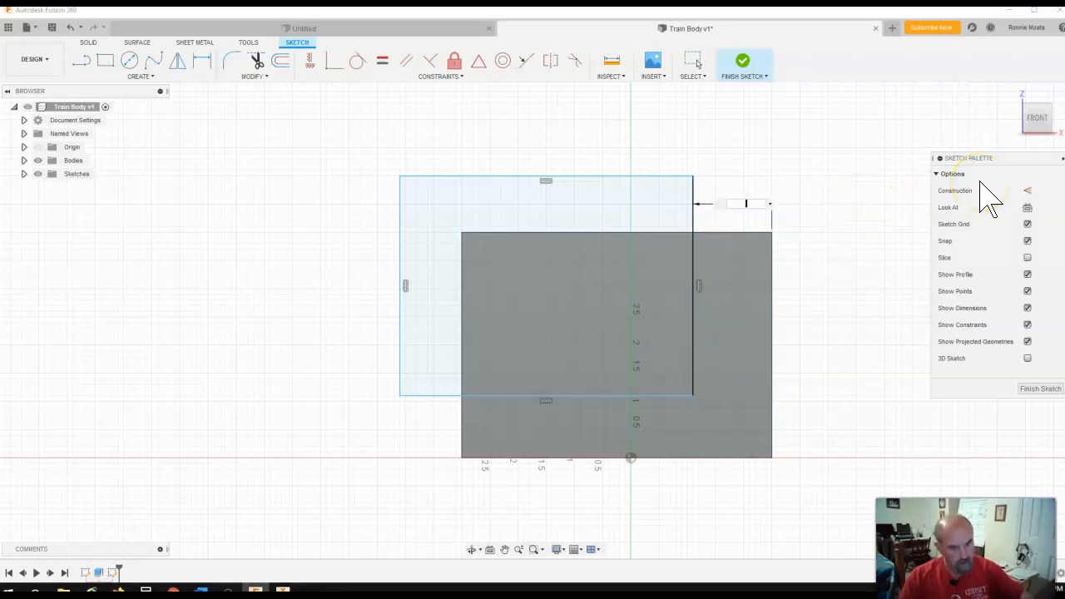
pyautogui.click(1033, 160)
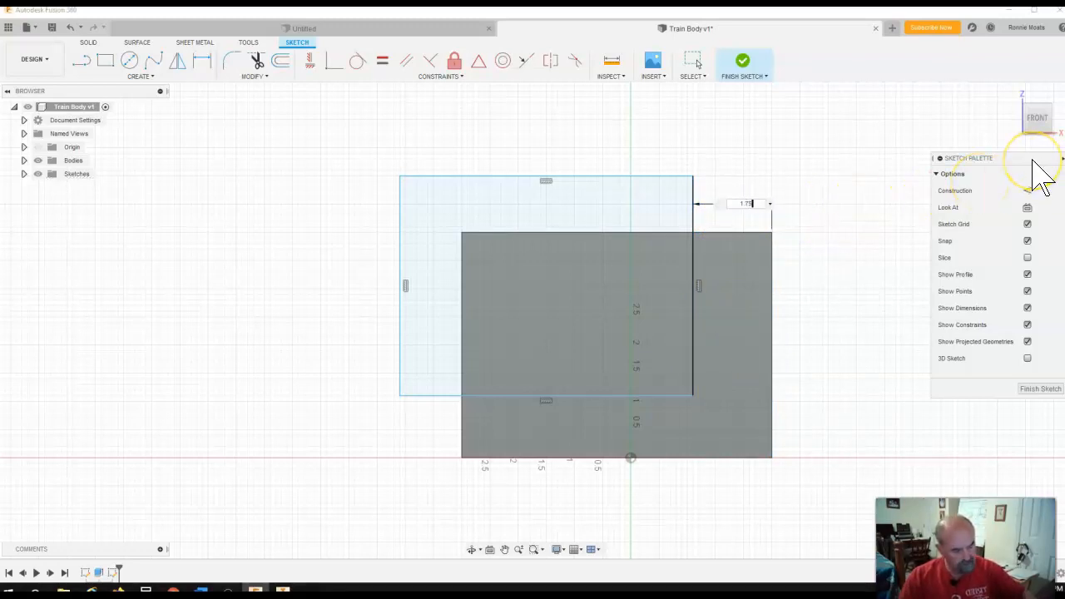
pyautogui.write('1.75')
pyautogui.press('Return')
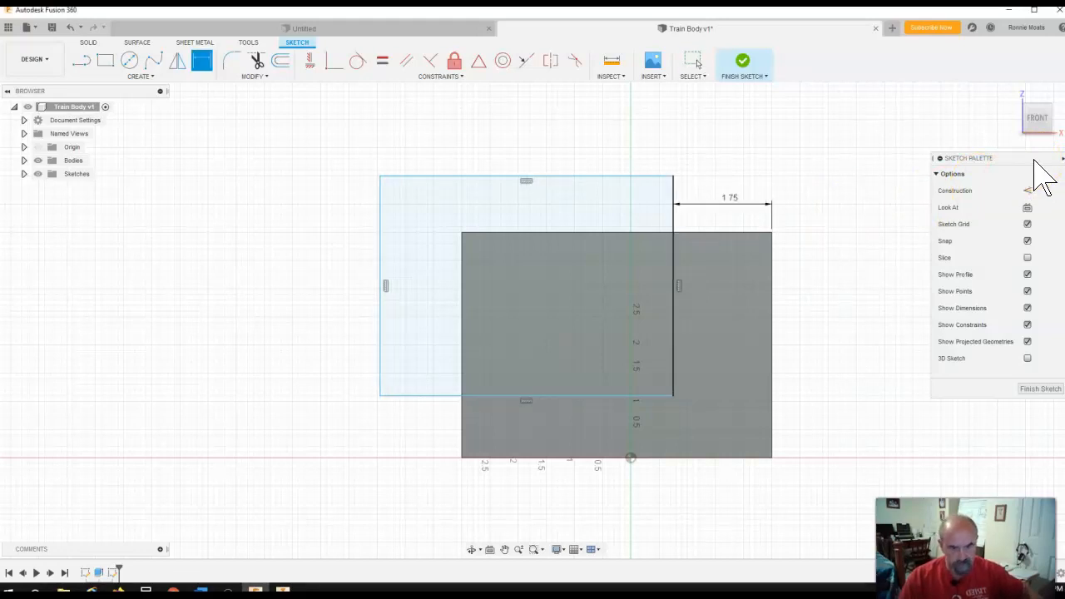
# Dimension the rectangle's bottom side 0.88 in above the block's bottom edge and finish the sketch
pyautogui.click(569, 396)
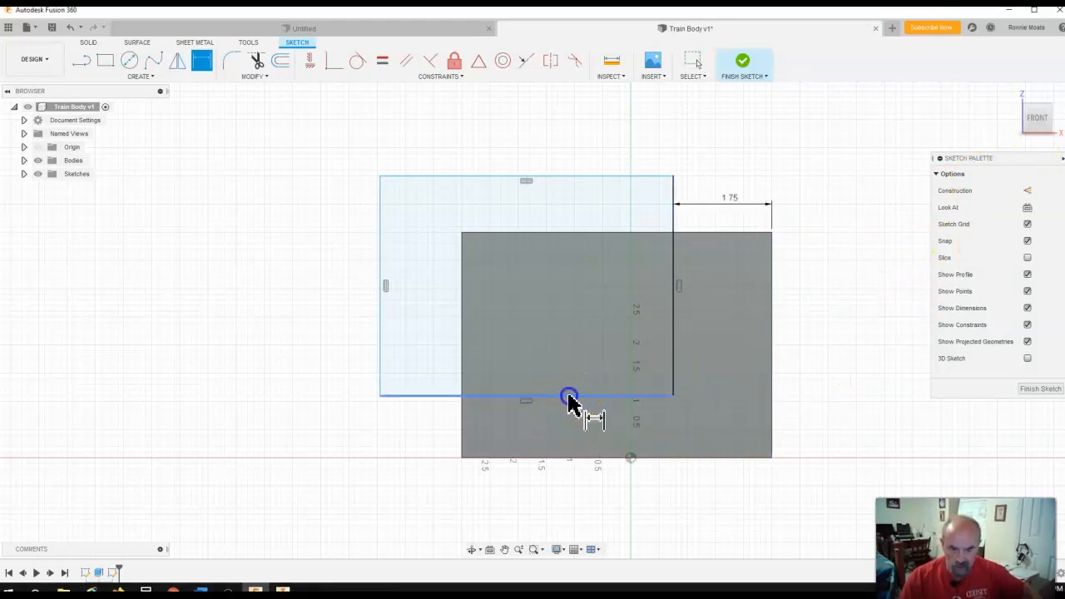
pyautogui.click(570, 458)
pyautogui.click(428, 433)
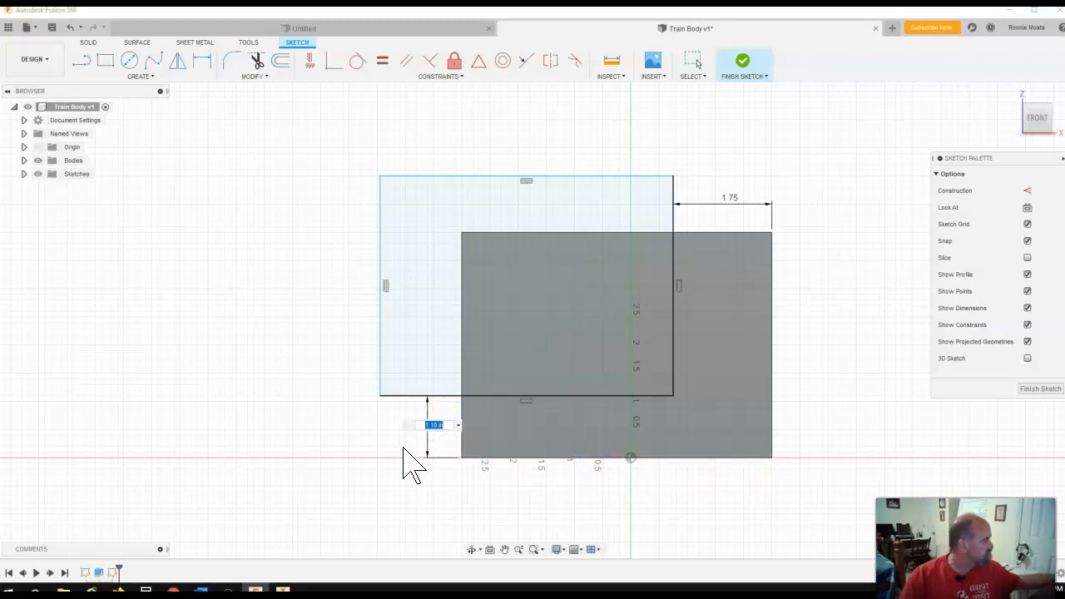
pyautogui.click(405, 424)
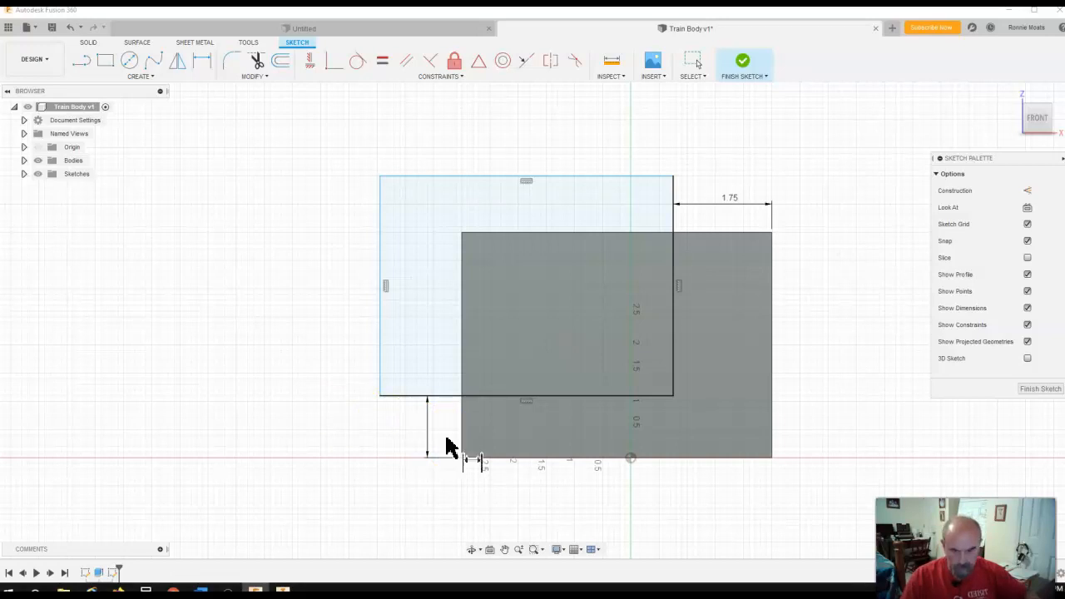
pyautogui.press('Return')
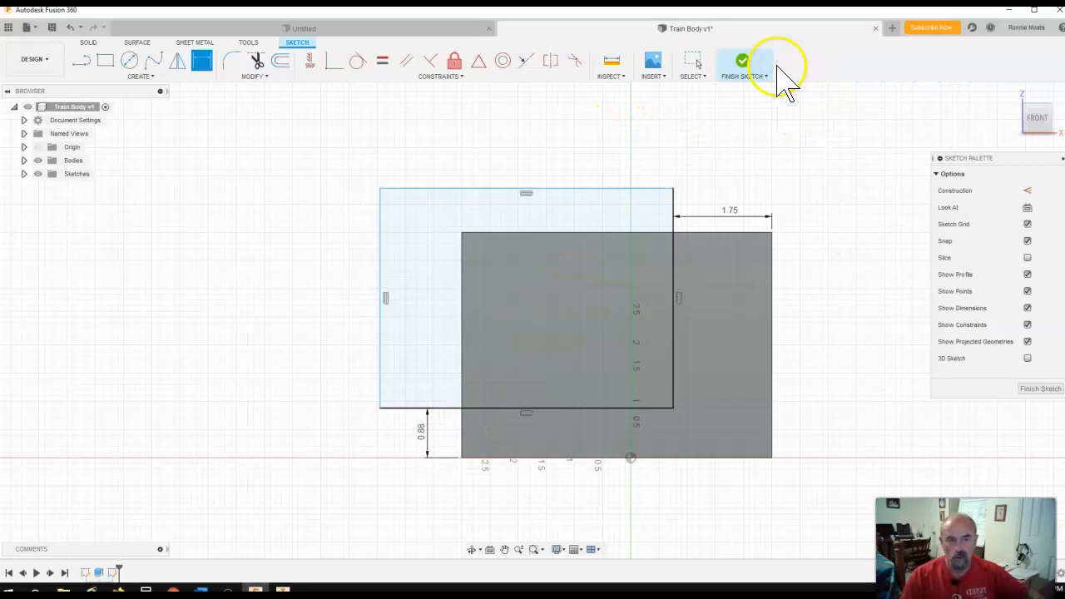
pyautogui.click(749, 65)
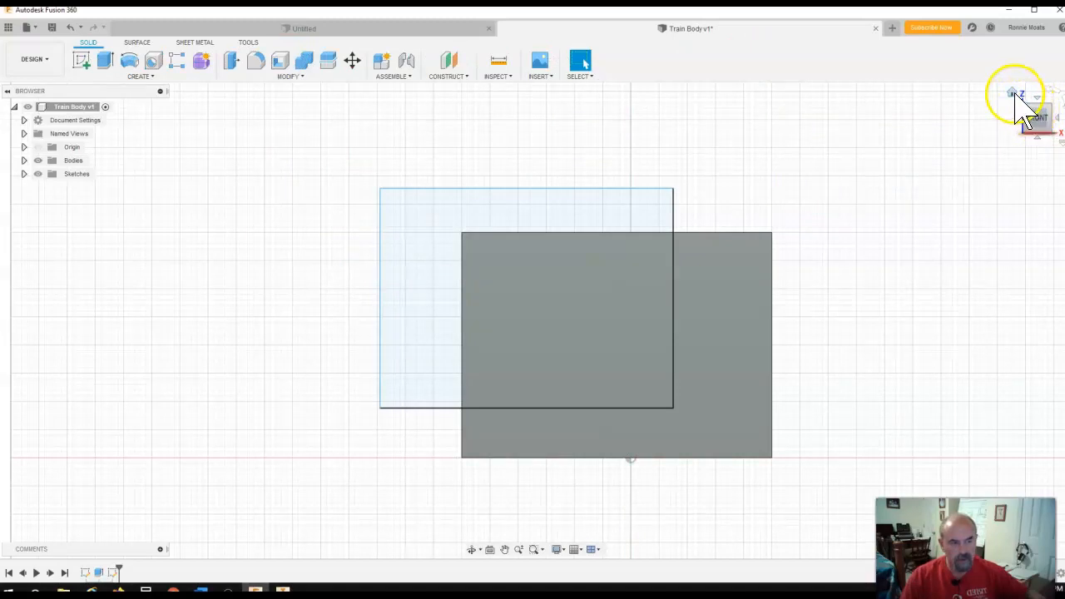
# Extrude the rectangle's region overlapping the block as a one-sided cut of about -2.60 in, going completely through the block
pyautogui.click(1013, 96)
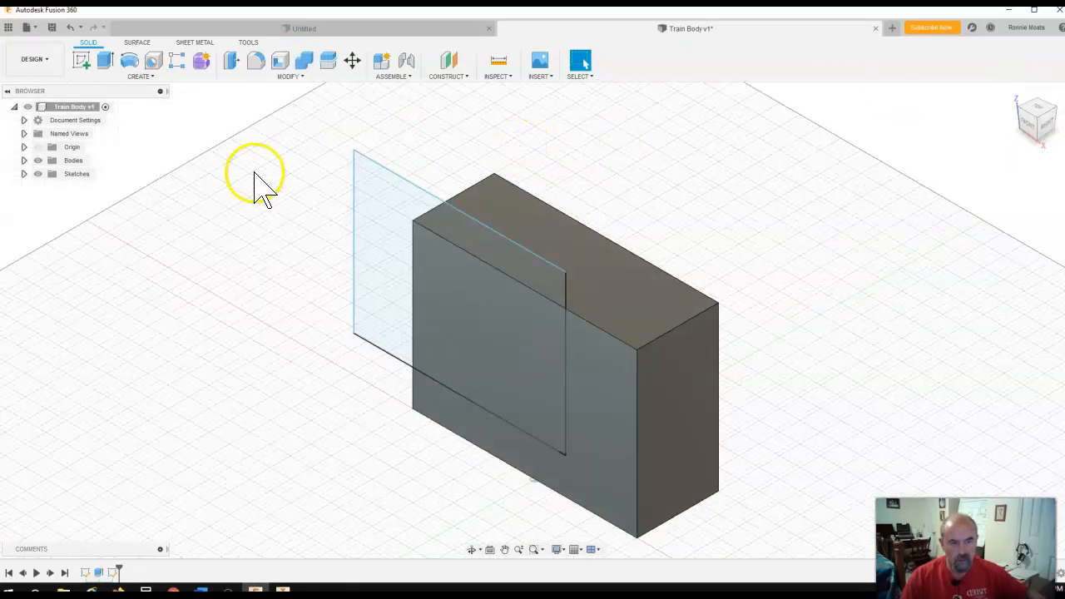
pyautogui.click(107, 62)
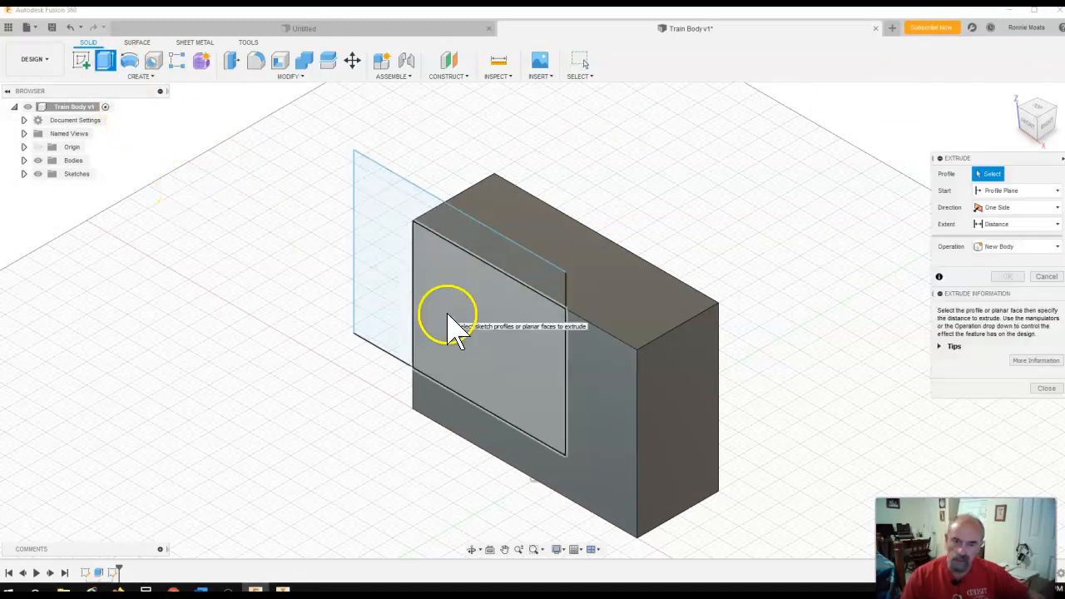
pyautogui.click(429, 269)
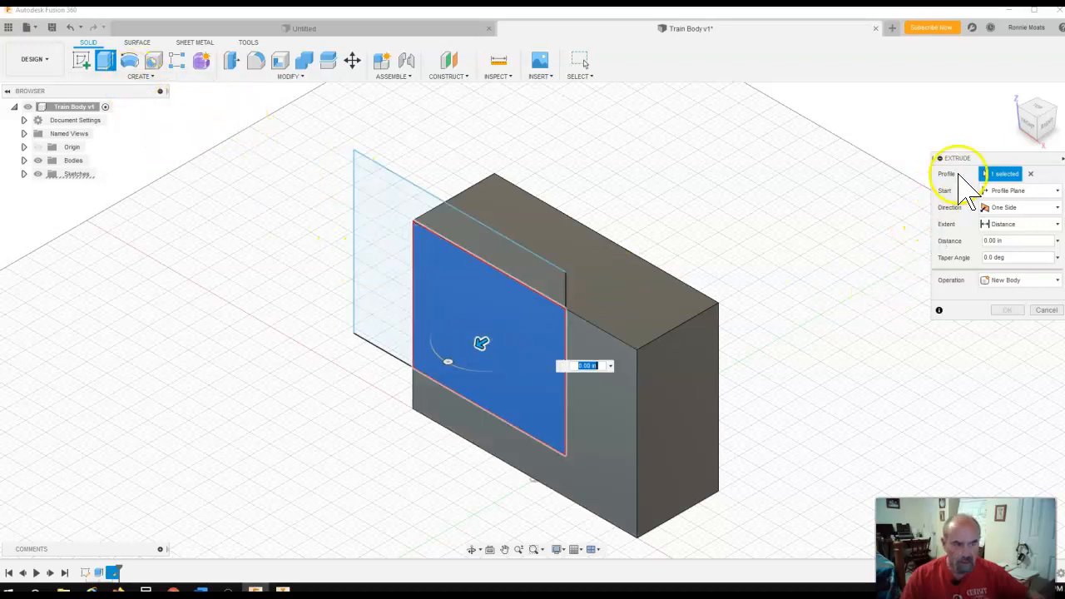
pyautogui.moveTo(980, 159); pyautogui.dragTo(901, 156)
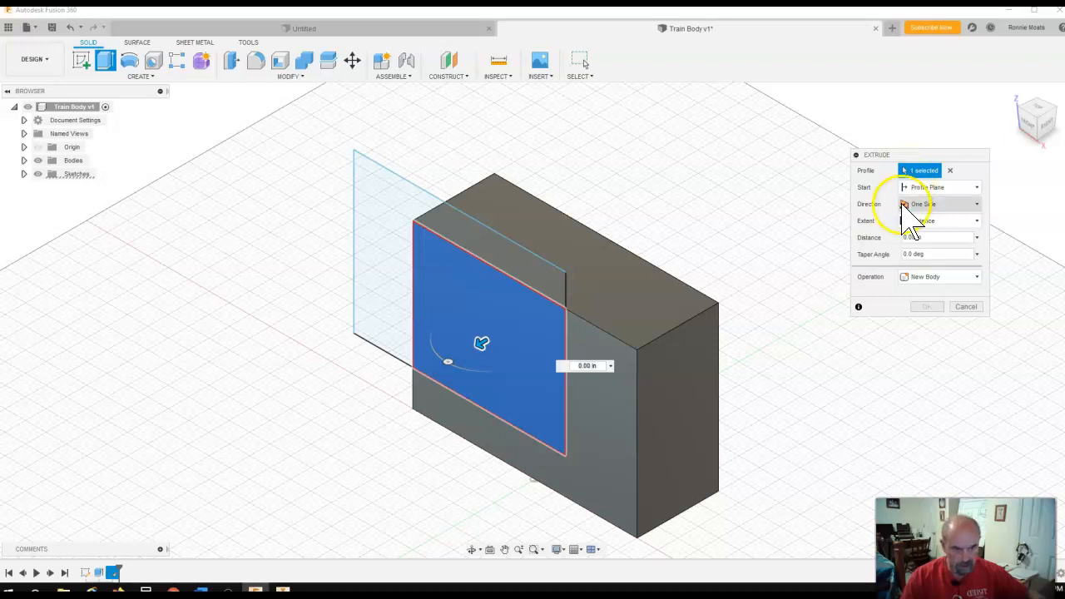
pyautogui.click(976, 277)
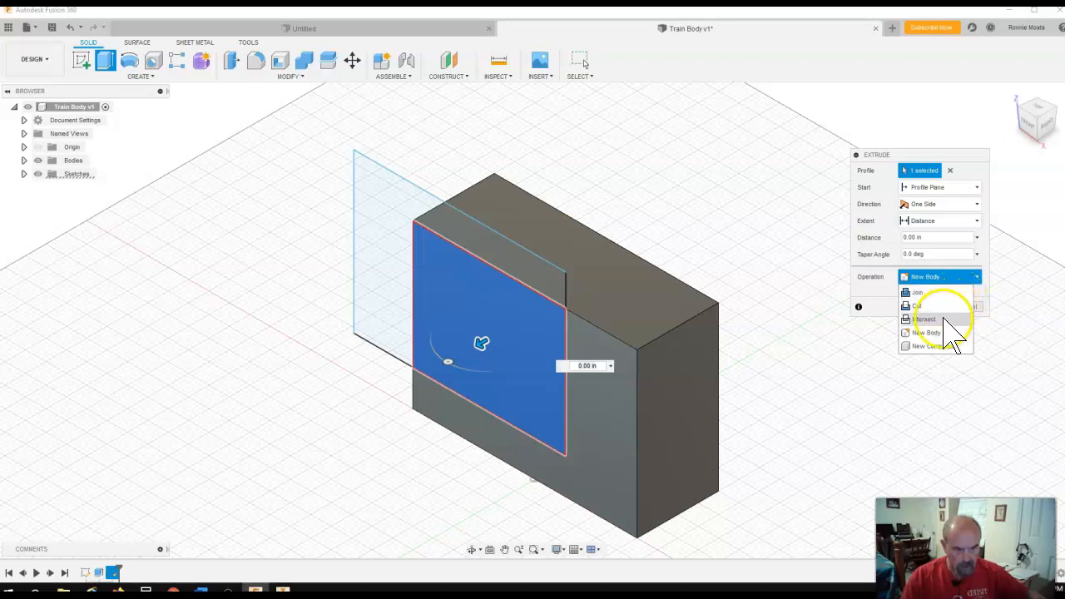
pyautogui.click(933, 308)
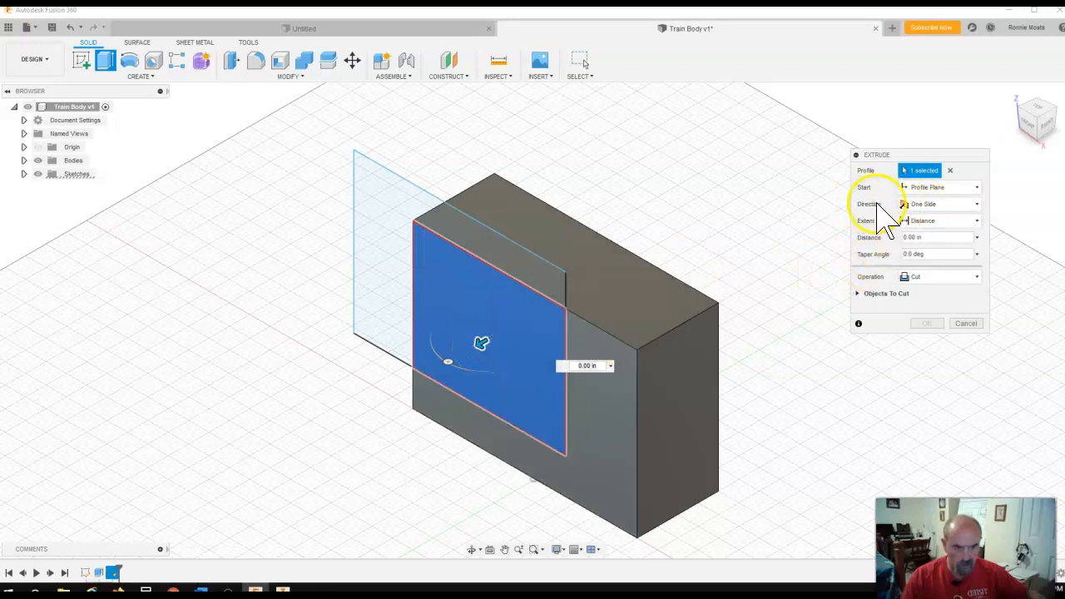
pyautogui.click(978, 204)
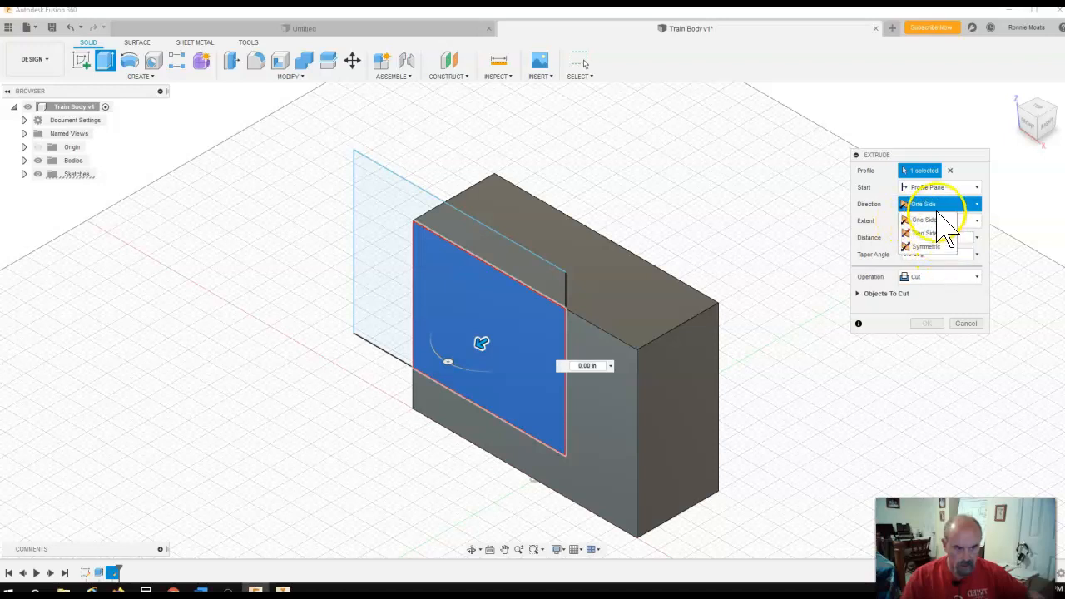
pyautogui.click(934, 205)
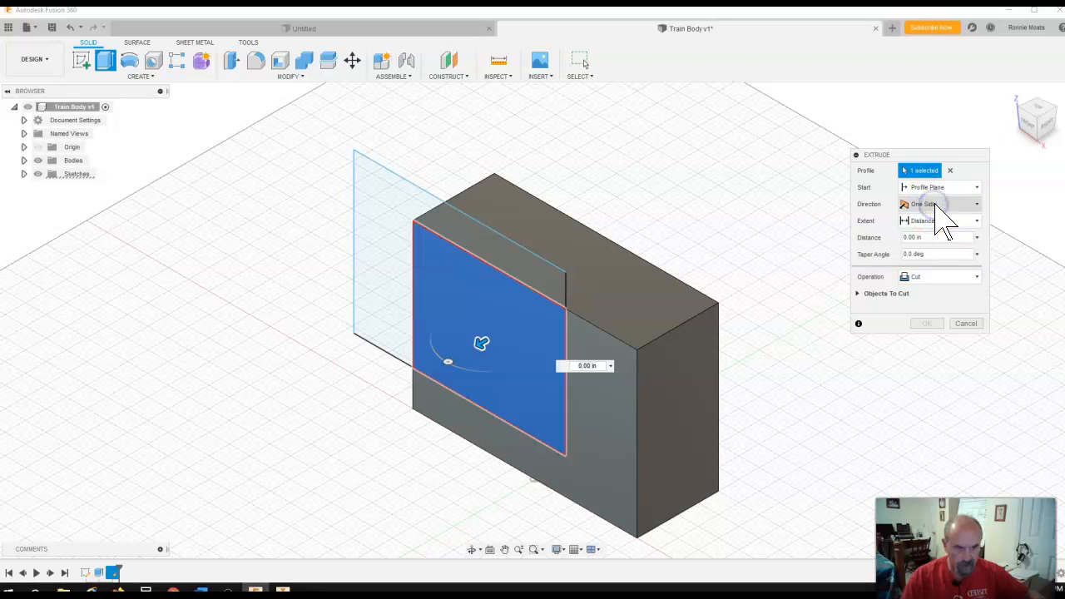
pyautogui.click(976, 188)
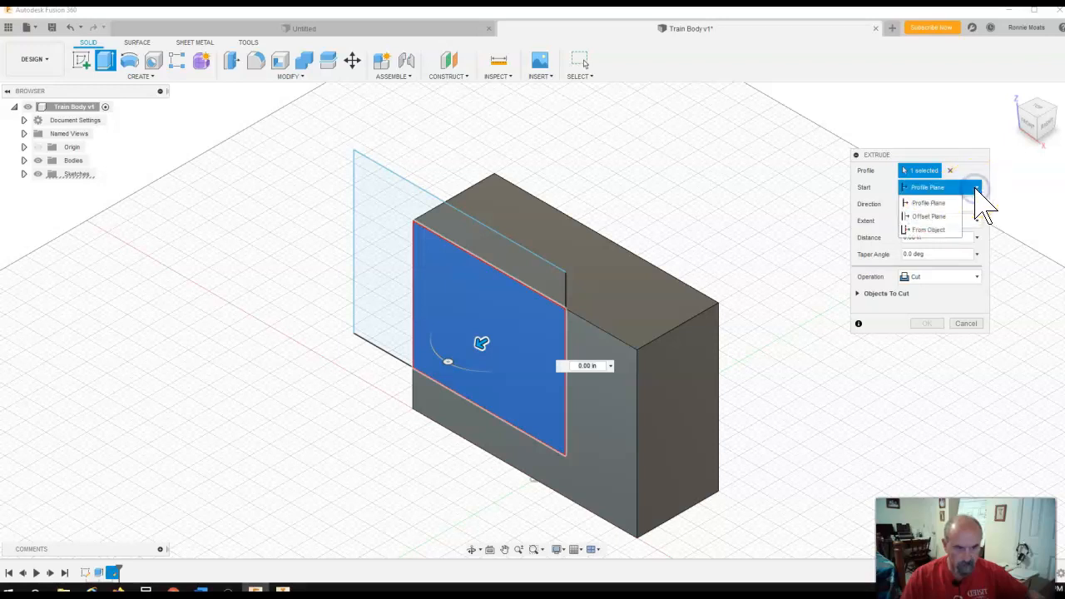
pyautogui.click(975, 190)
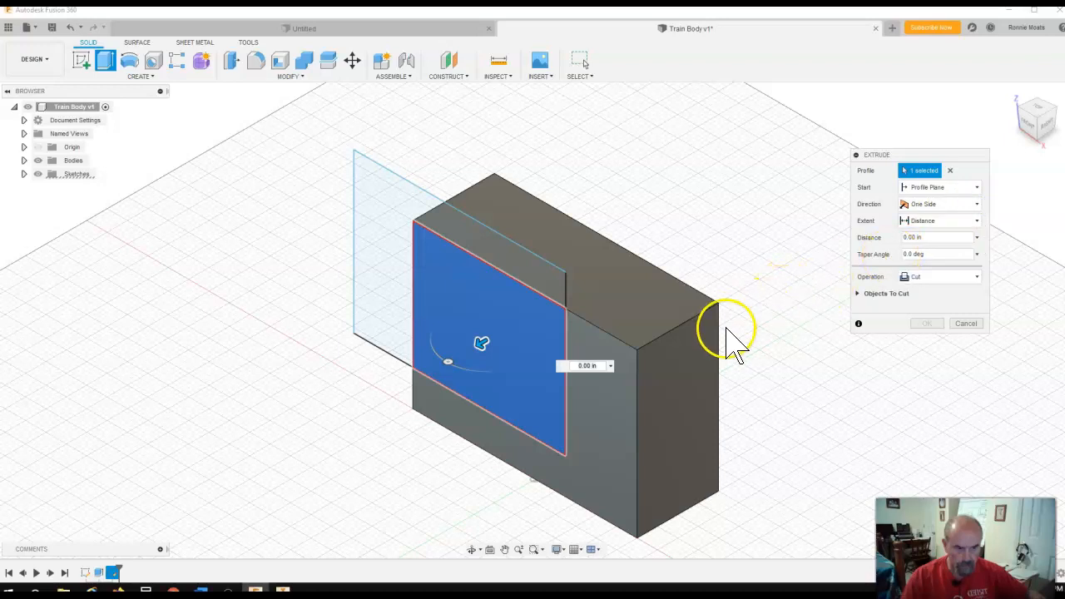
pyautogui.moveTo(482, 344); pyautogui.dragTo(590, 295)
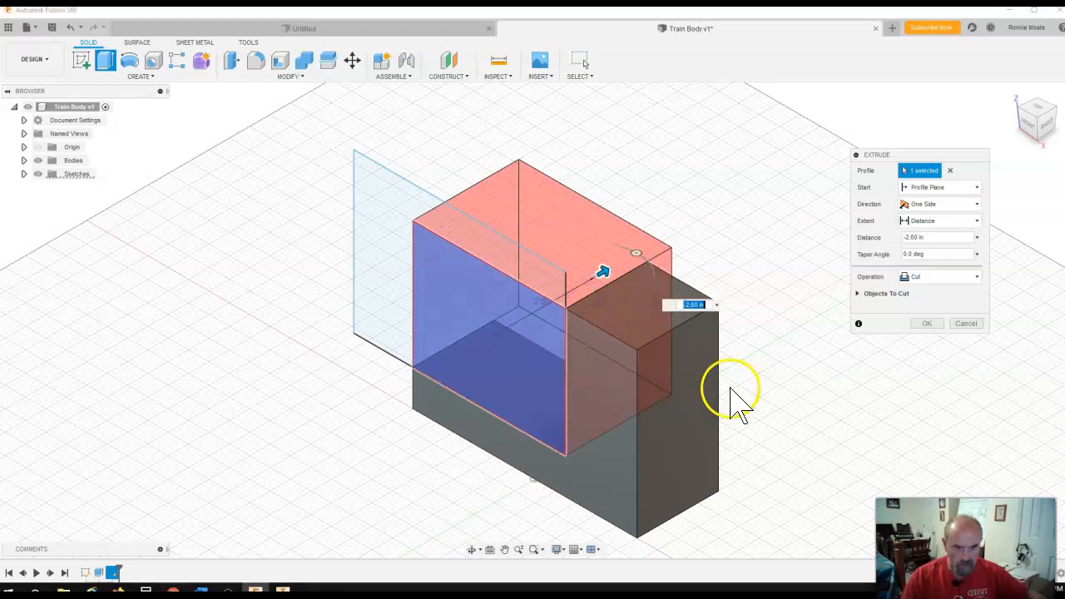
pyautogui.click(928, 324)
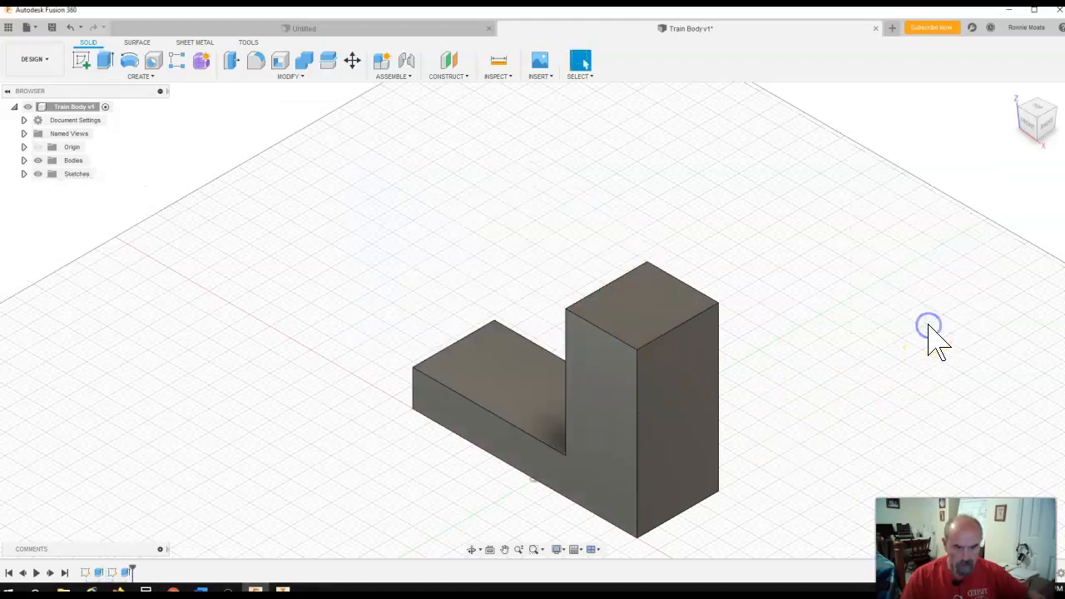
# Start a new sketch on the low end face of the L-shaped body, on its left side
pyautogui.click(1032, 126)
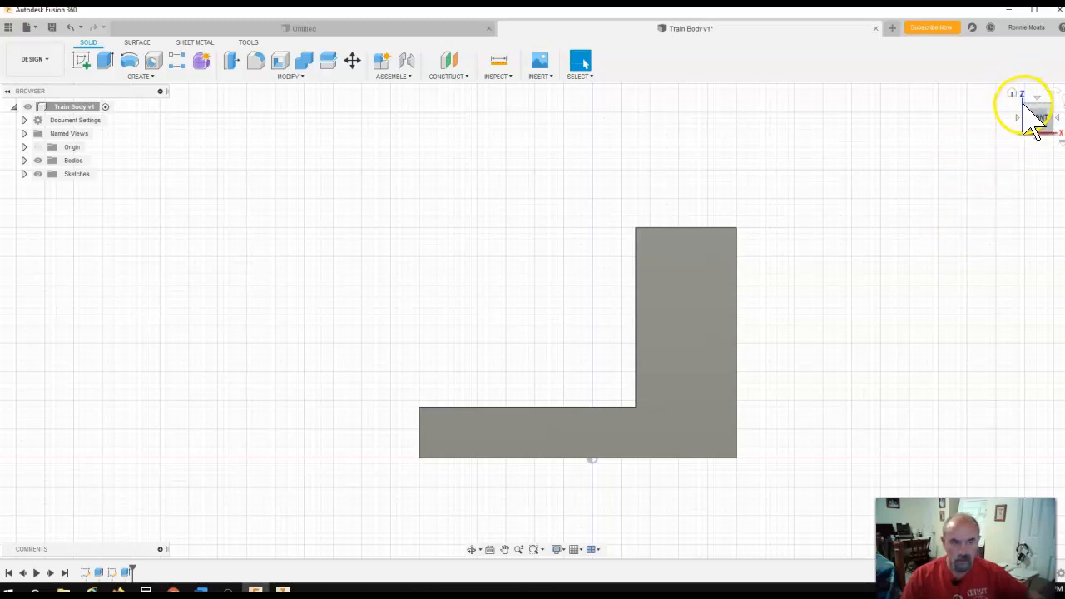
pyautogui.click(1030, 114)
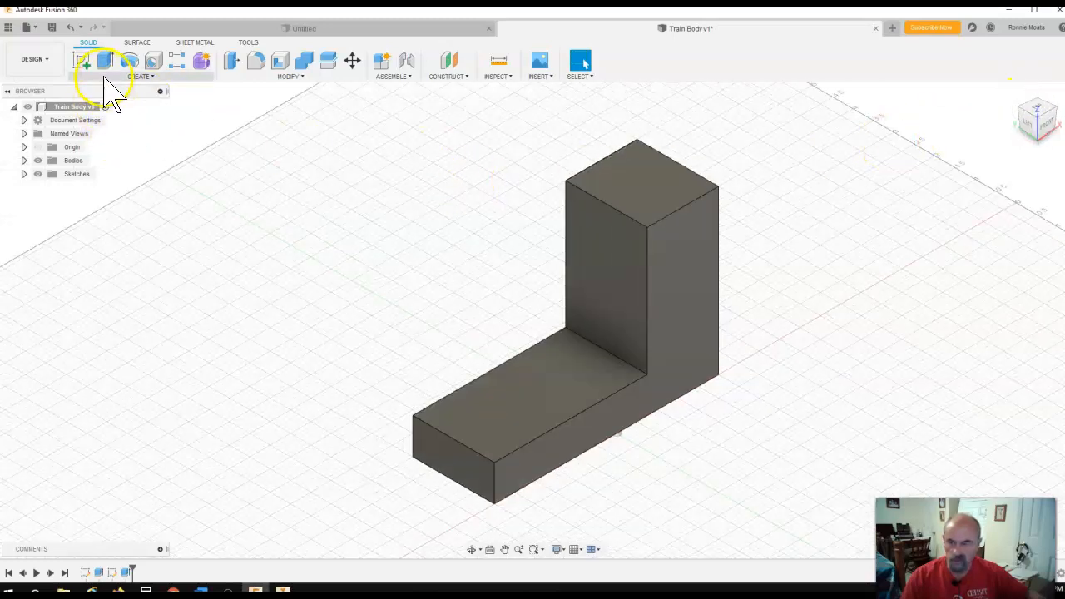
pyautogui.click(87, 60)
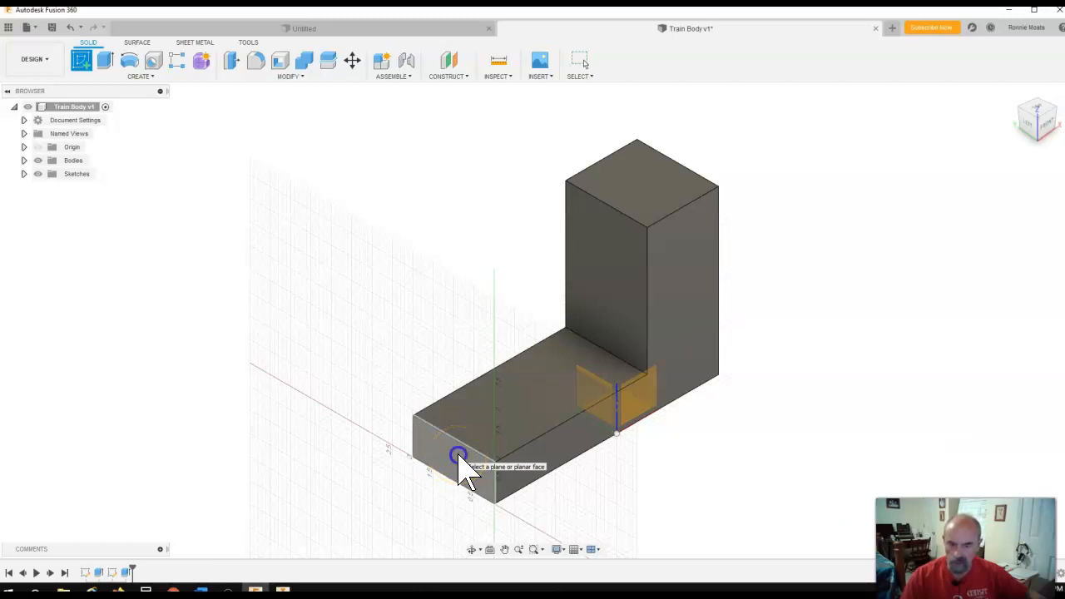
pyautogui.click(459, 468)
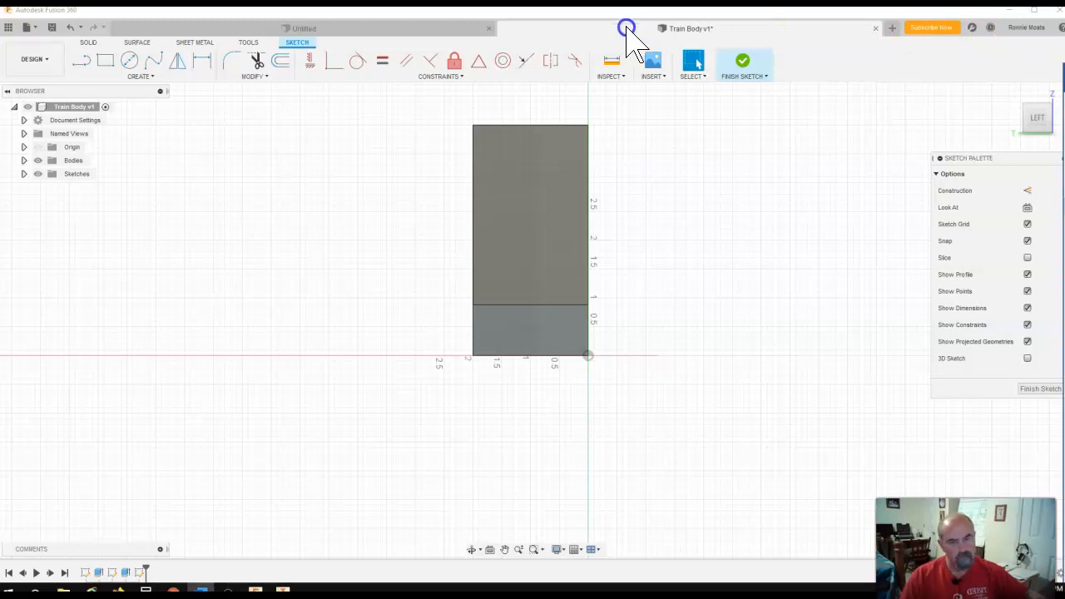
# Switch to the Newest Miniature Train document in Word and examine the body drawing's end-face height, width and radius dimensions
pyautogui.hotkey('alt', 'Tab')
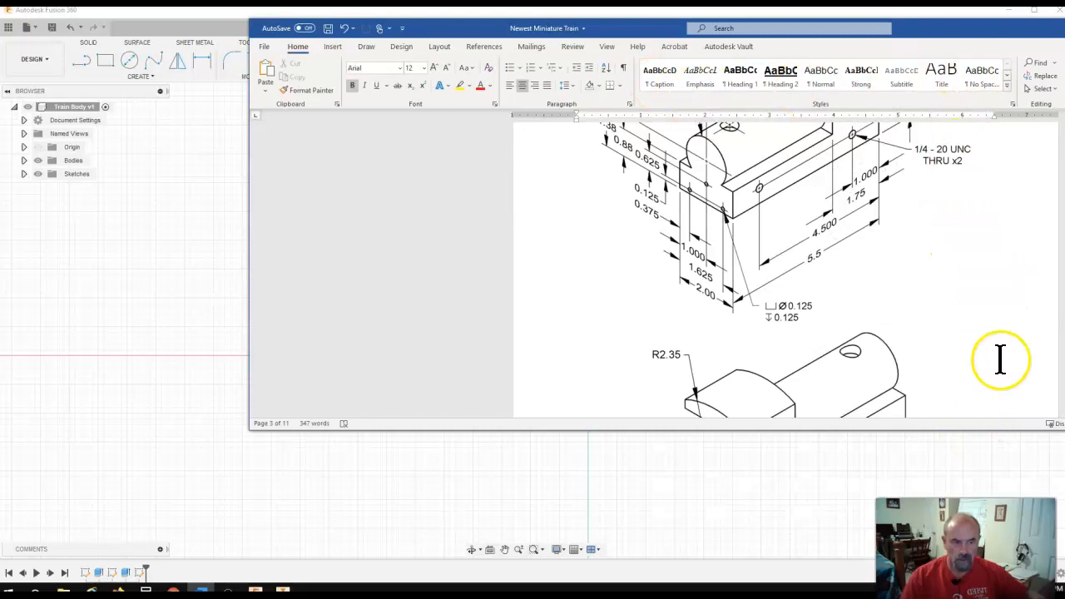
pyautogui.moveTo(1029, 35); pyautogui.dragTo(791, 39)
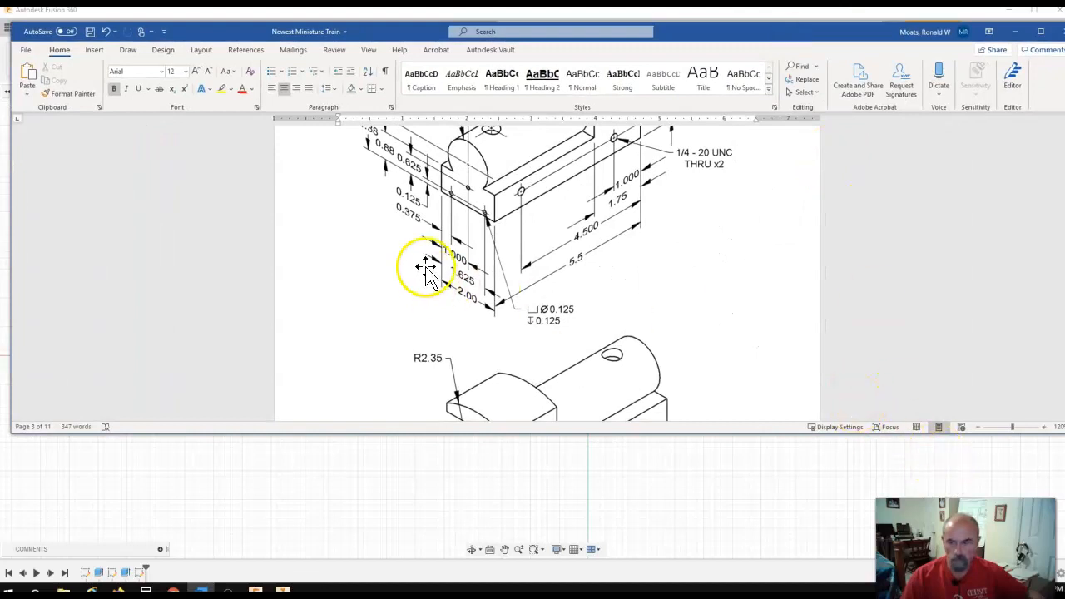
pyautogui.moveTo(11, 204); pyautogui.dragTo(98, 205)
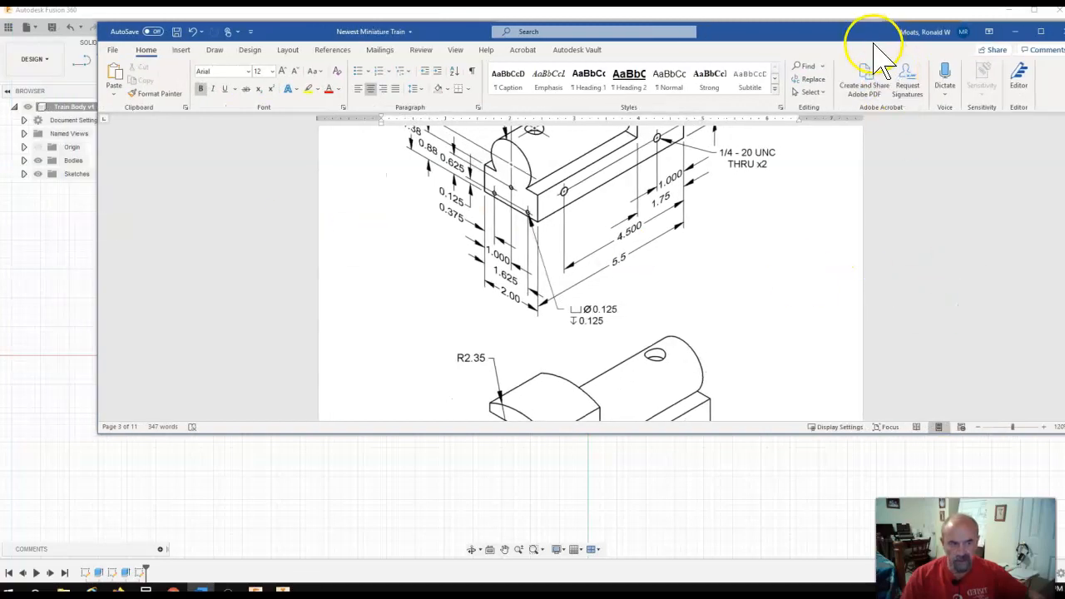
pyautogui.moveTo(870, 31); pyautogui.dragTo(836, 39)
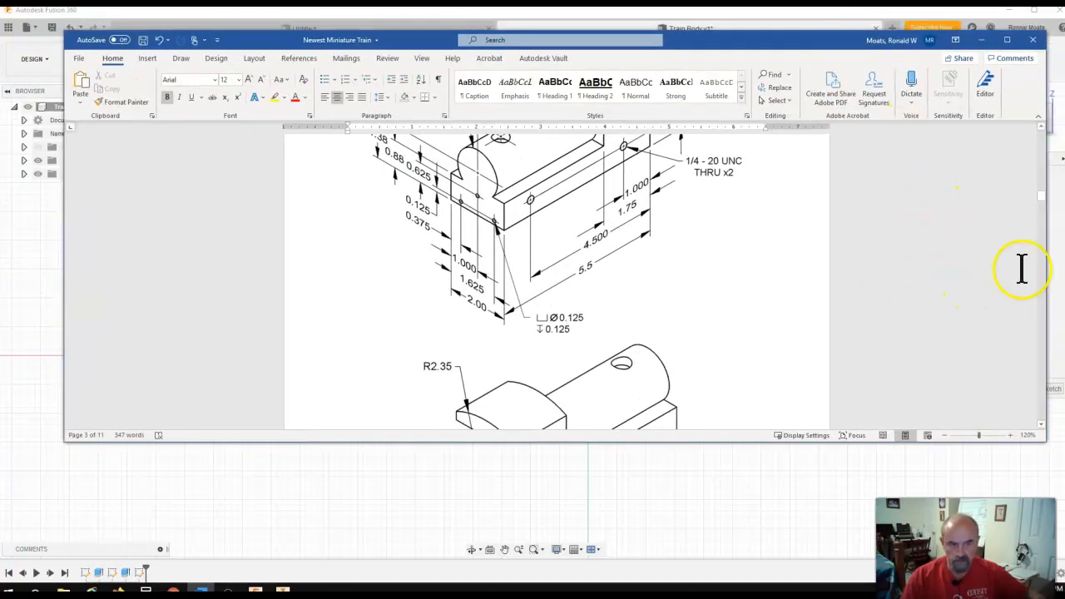
pyautogui.scroll(2, 1044, 208)
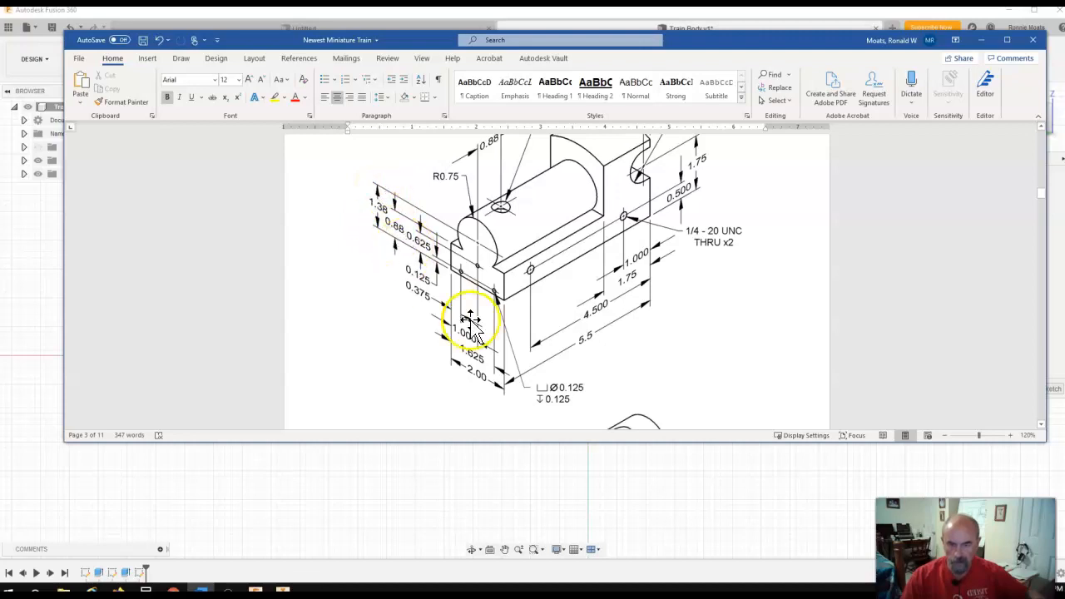
pyautogui.moveTo(741, 44)
pyautogui.mouseDown()
pyautogui.moveTo(833, 51)
pyautogui.moveTo(1064, 120)
pyautogui.moveTo(1064, 152)
pyautogui.mouseUp()
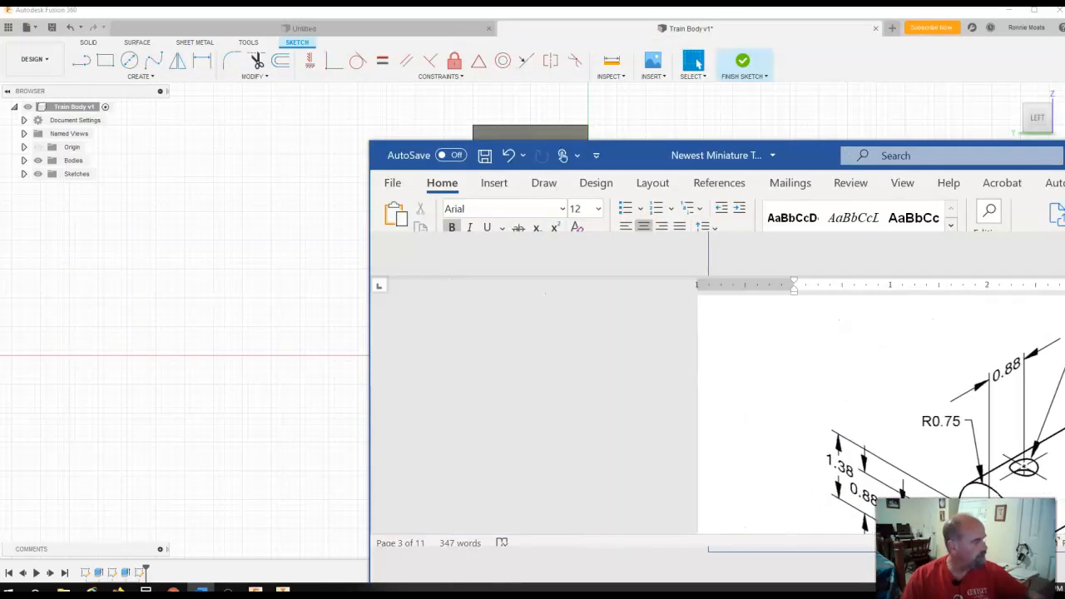
pyautogui.click(697, 63)
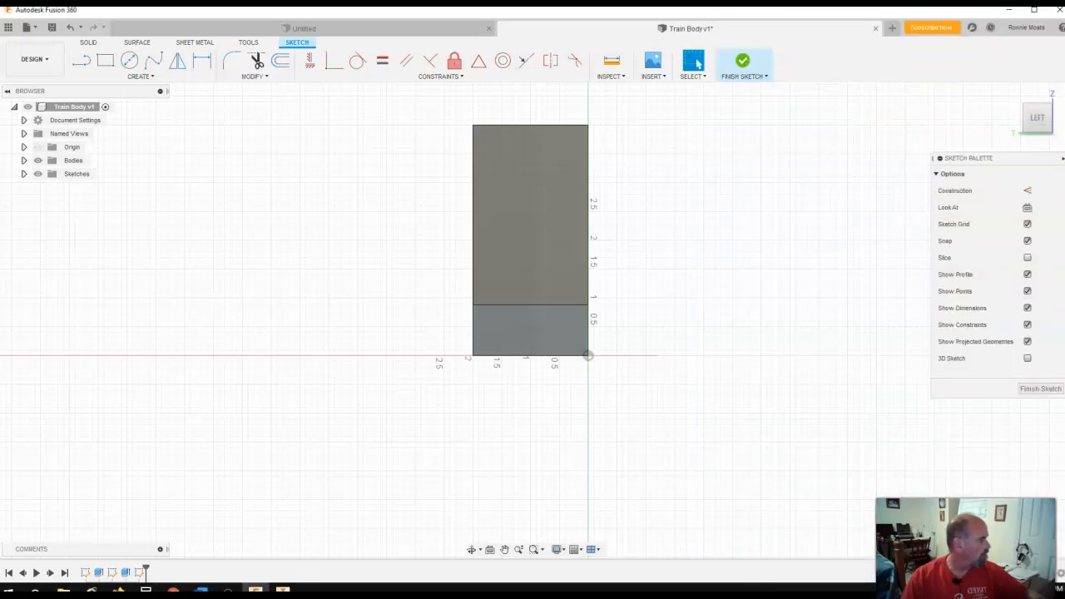
pyautogui.hotkey('alt', 'Tab')
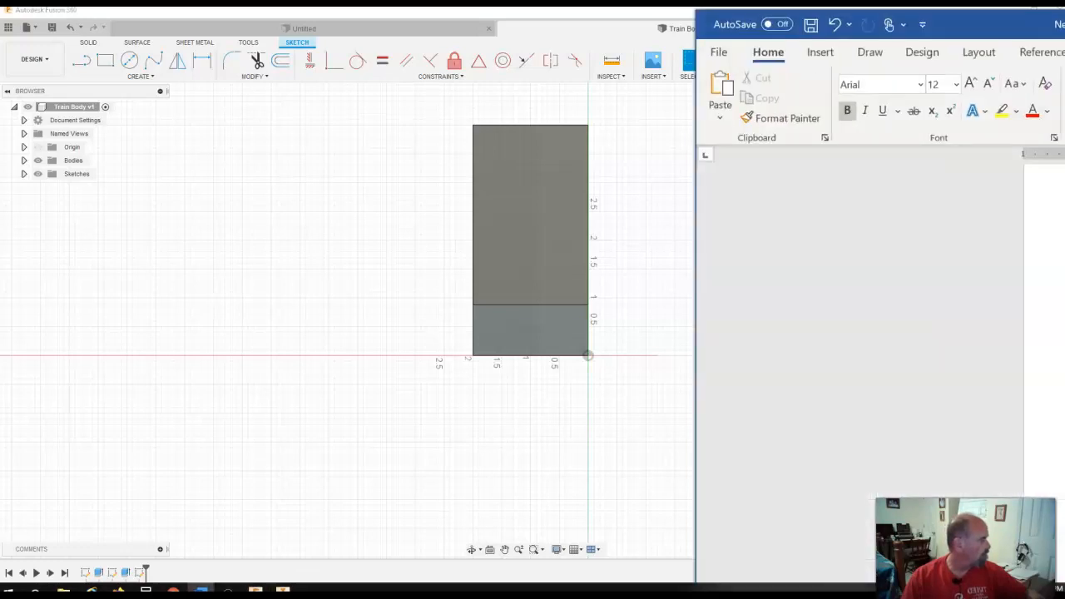
pyautogui.hotkey('alt', 'Tab')
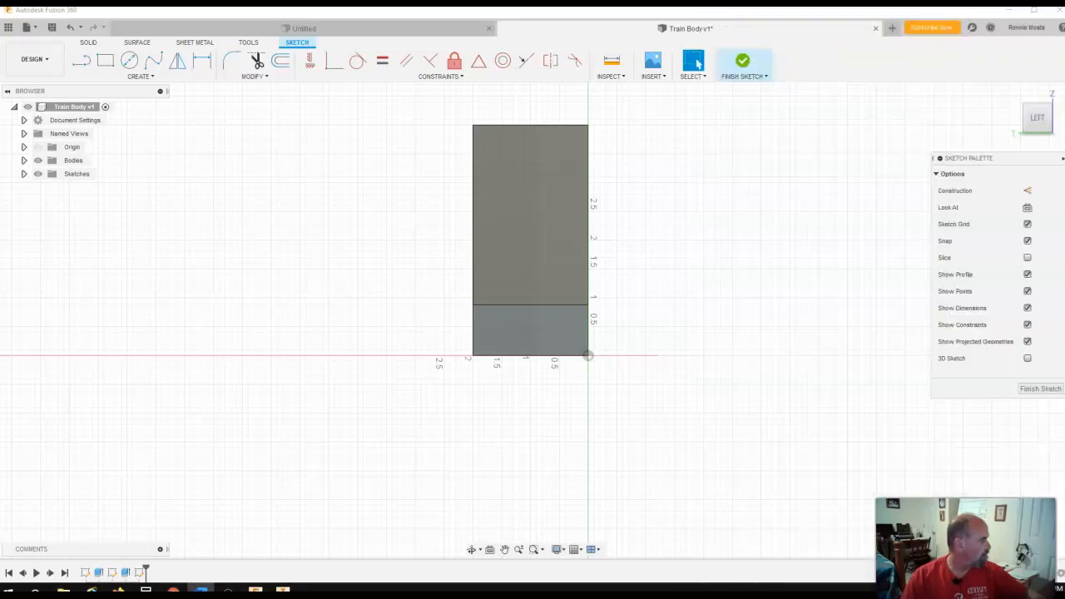
# Sketch a 1.5 in diameter center circle on the body's vertical midline, just above the low step's top edge
pyautogui.click(130, 60)
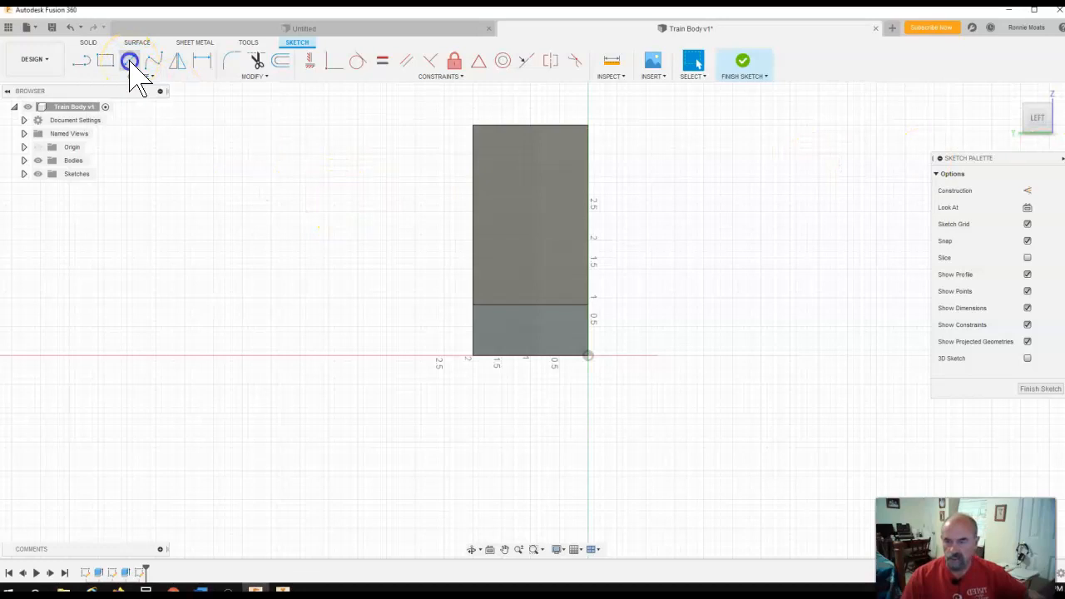
pyautogui.click(533, 267)
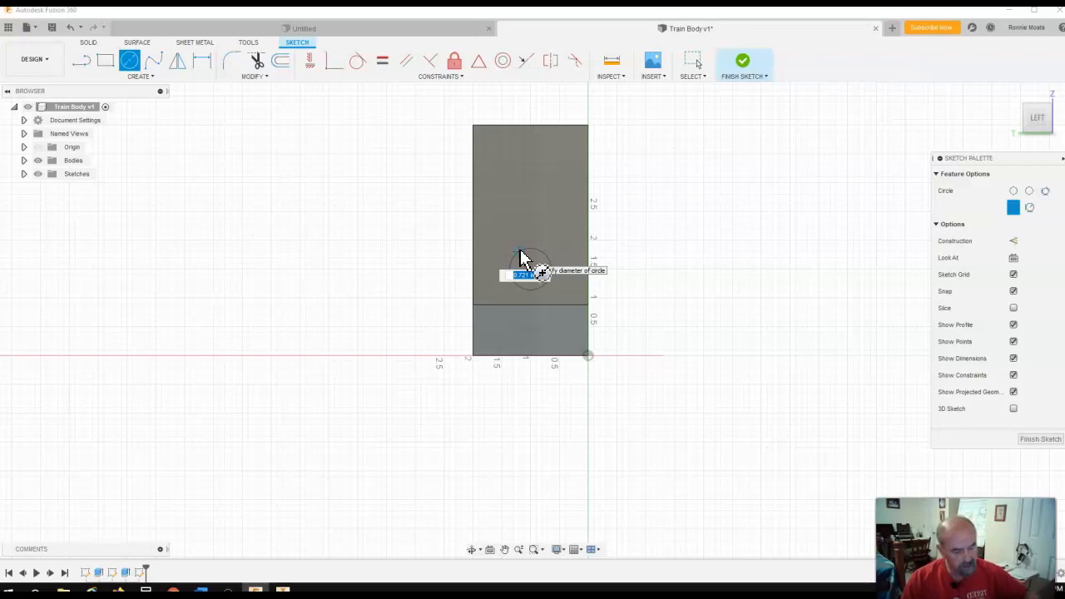
pyautogui.write('1.5')
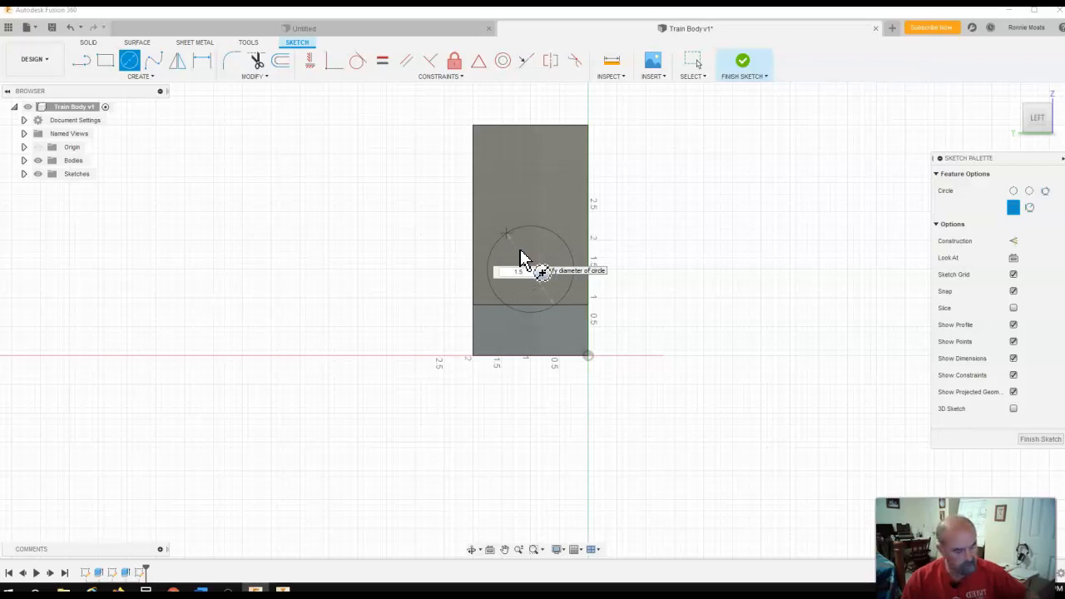
pyautogui.press('Return')
pyautogui.press('Escape')
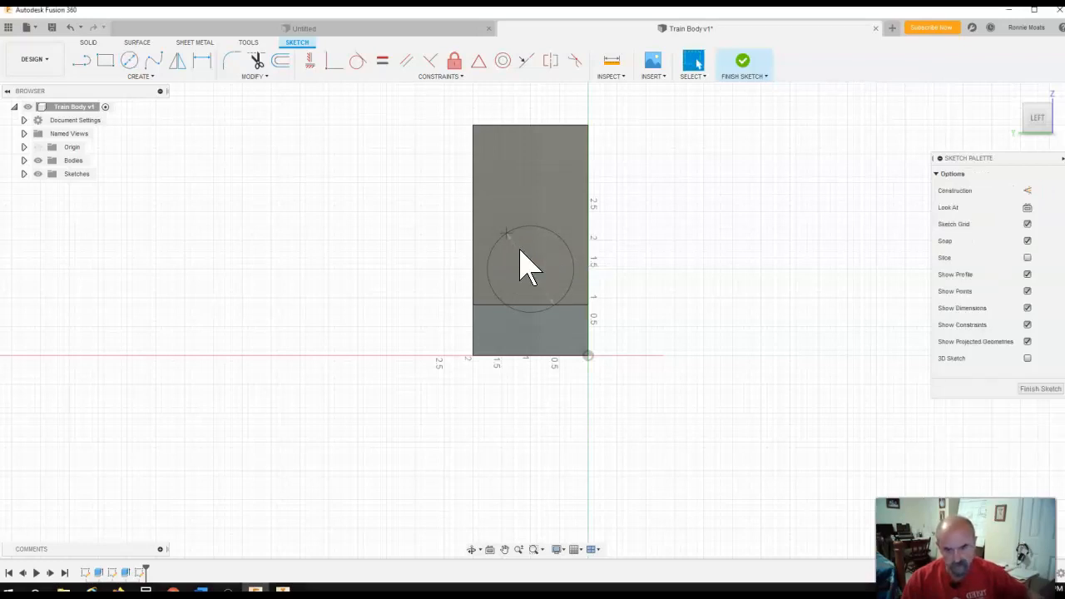
# Dimension the circle's center 1.38 in above the body's bottom edge
pyautogui.click(496, 315)
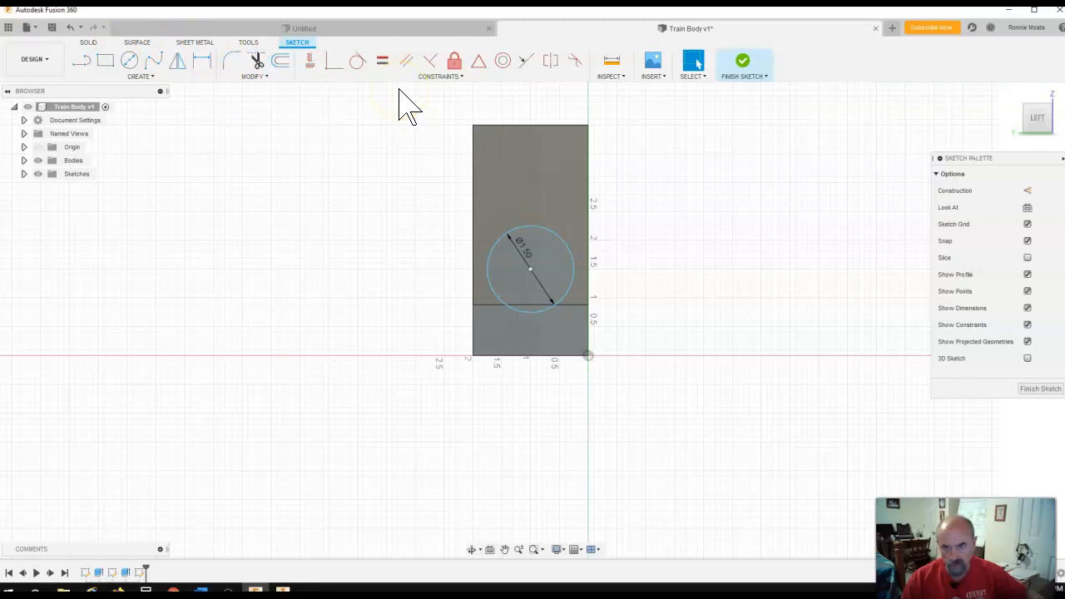
pyautogui.click(204, 59)
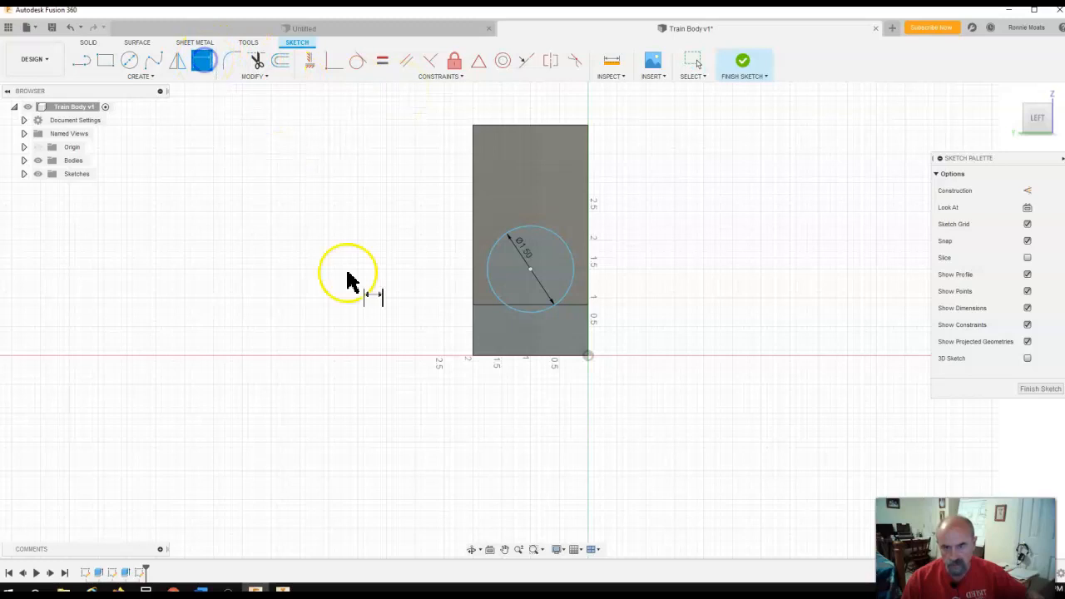
pyautogui.moveTo(532, 277)
pyautogui.mouseDown()
pyautogui.moveTo(533, 364)
pyautogui.moveTo(623, 309)
pyautogui.moveTo(628, 319)
pyautogui.moveTo(625, 309)
pyautogui.mouseUp()
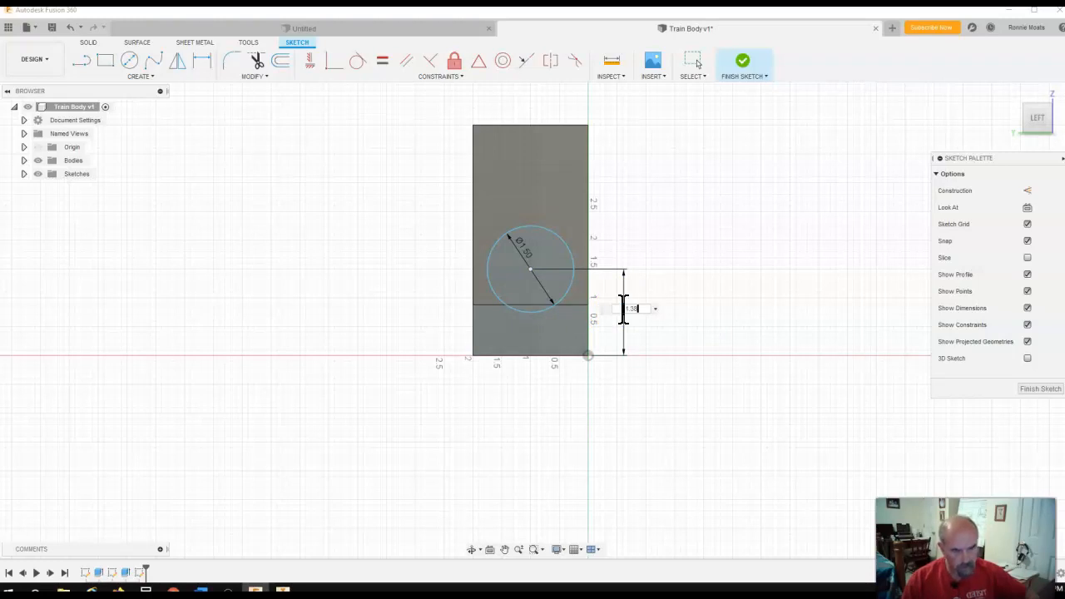
pyautogui.press('Return')
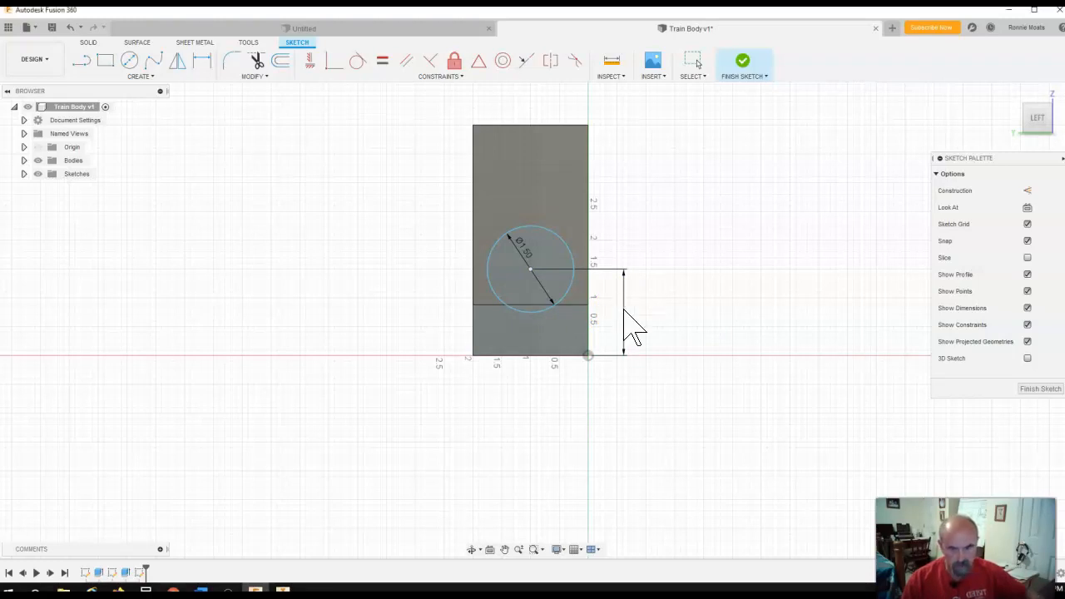
# Dimension the boiler circle's center 1.00 in horizontally from the body's side edge and finish the sketch
pyautogui.press('d')
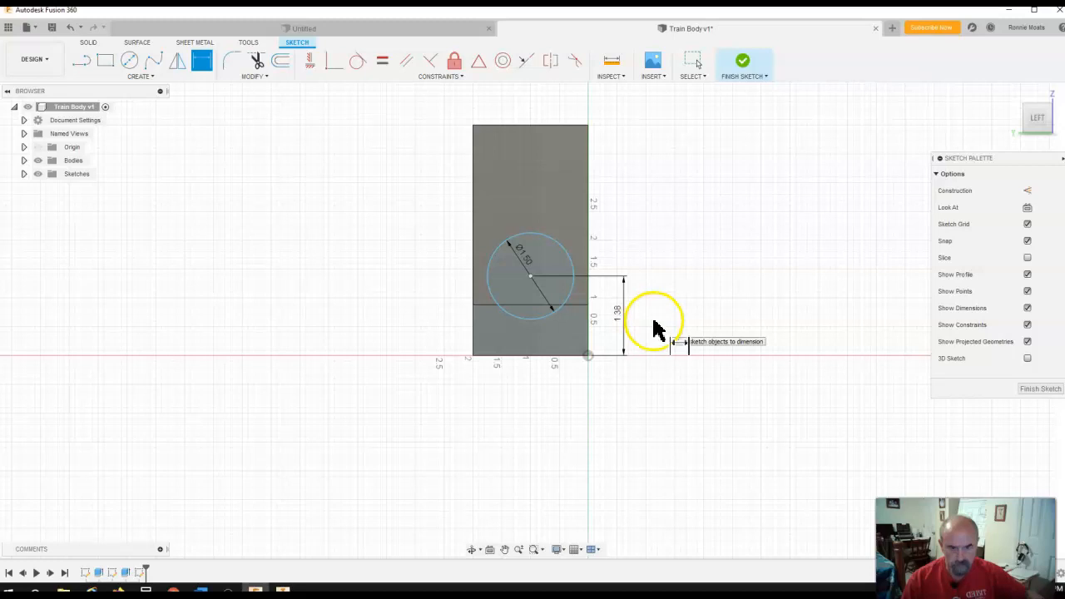
pyautogui.click(535, 288)
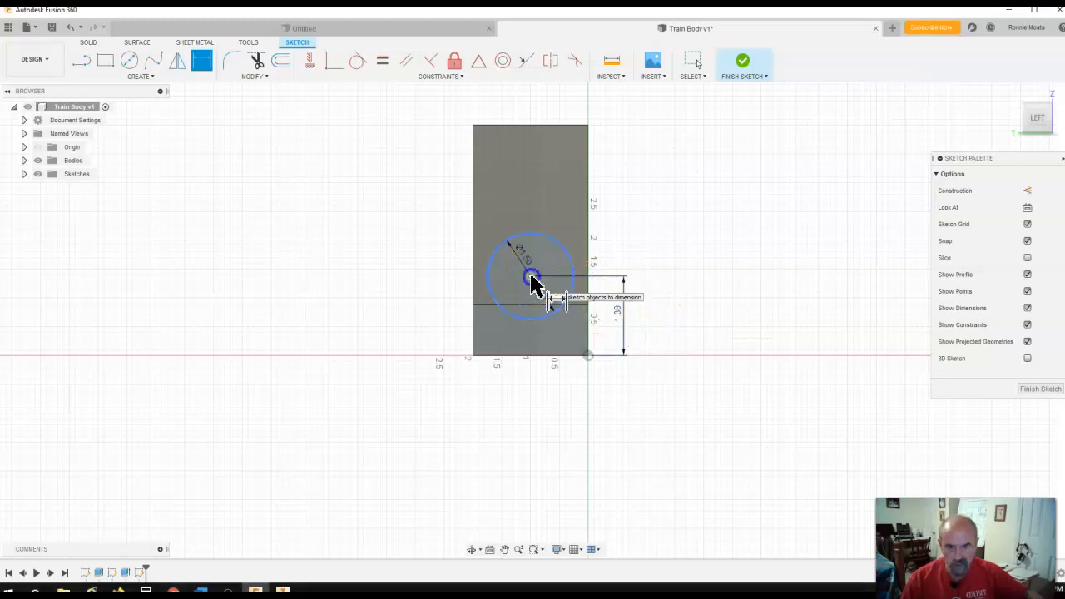
pyautogui.click(586, 321)
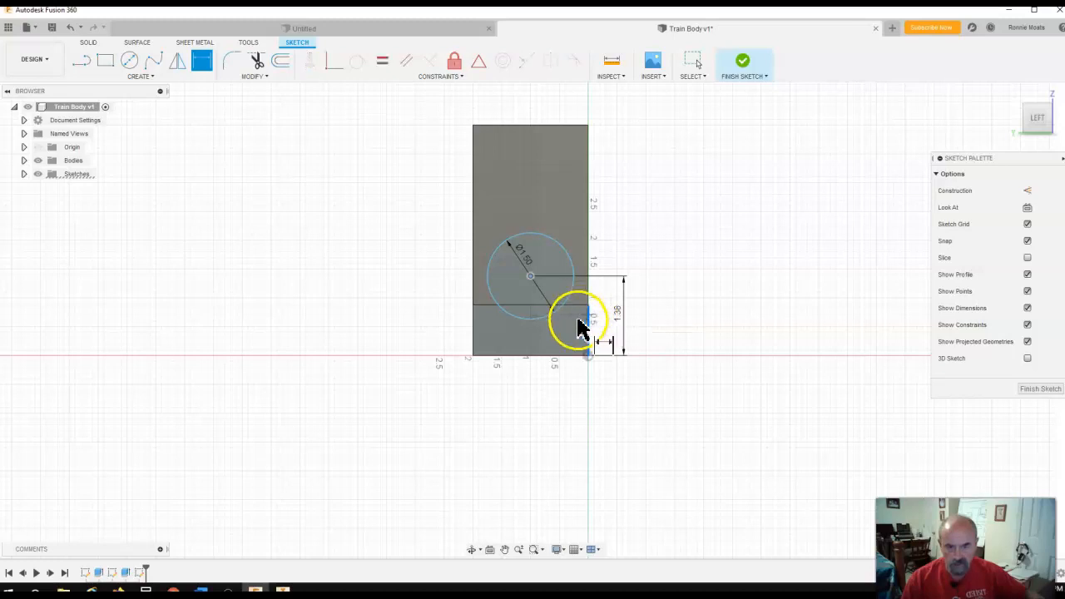
pyautogui.click(570, 390)
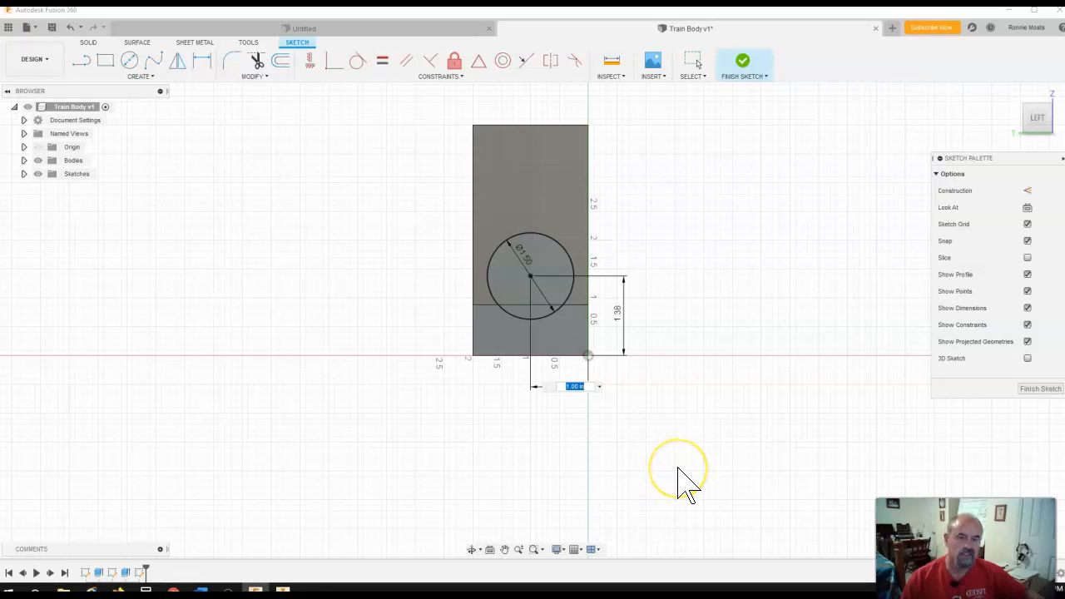
pyautogui.press('Return')
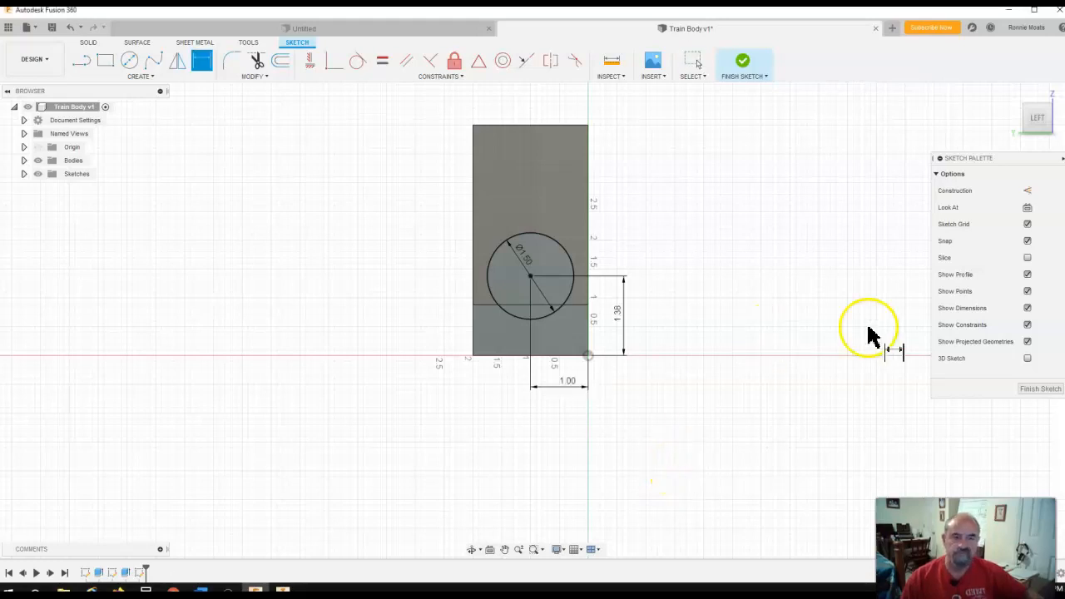
pyautogui.click(749, 72)
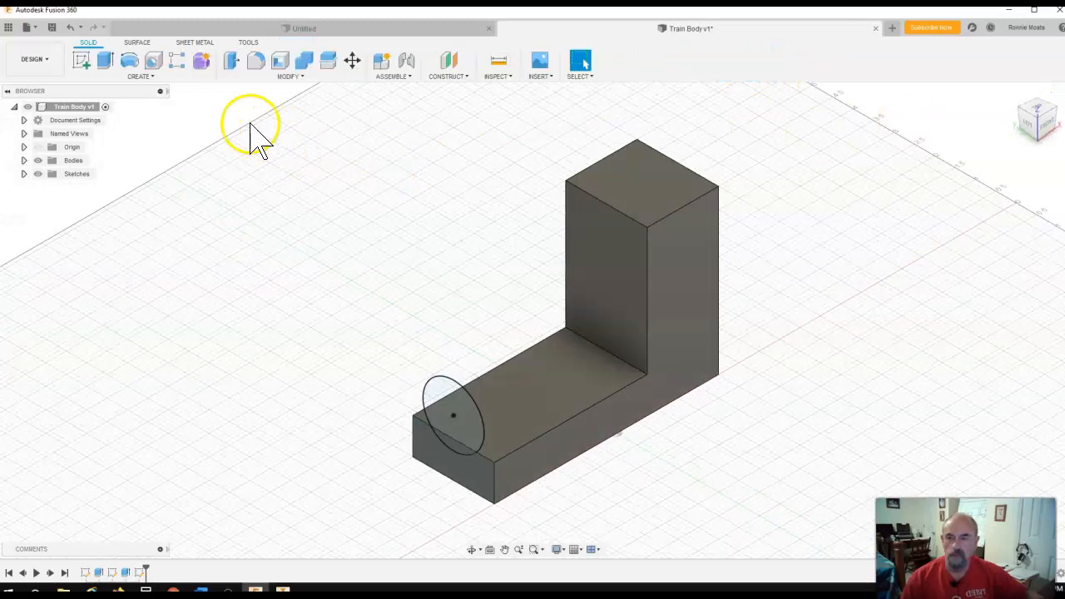
# Extrude the circle's upper region -4.00 in along the low step into the tall block, using the Join operation
pyautogui.click(104, 62)
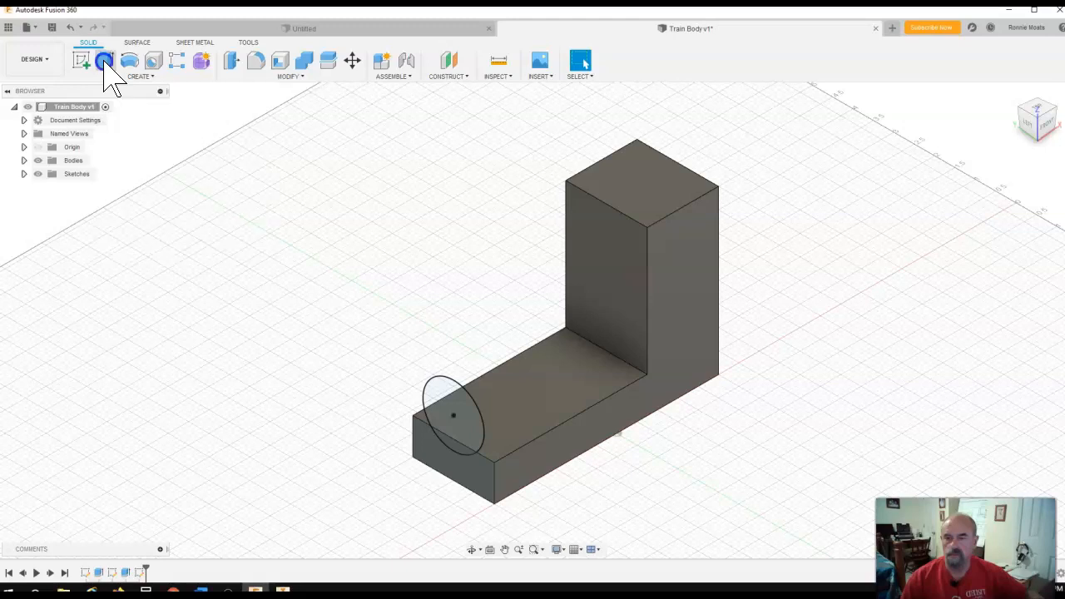
pyautogui.click(446, 411)
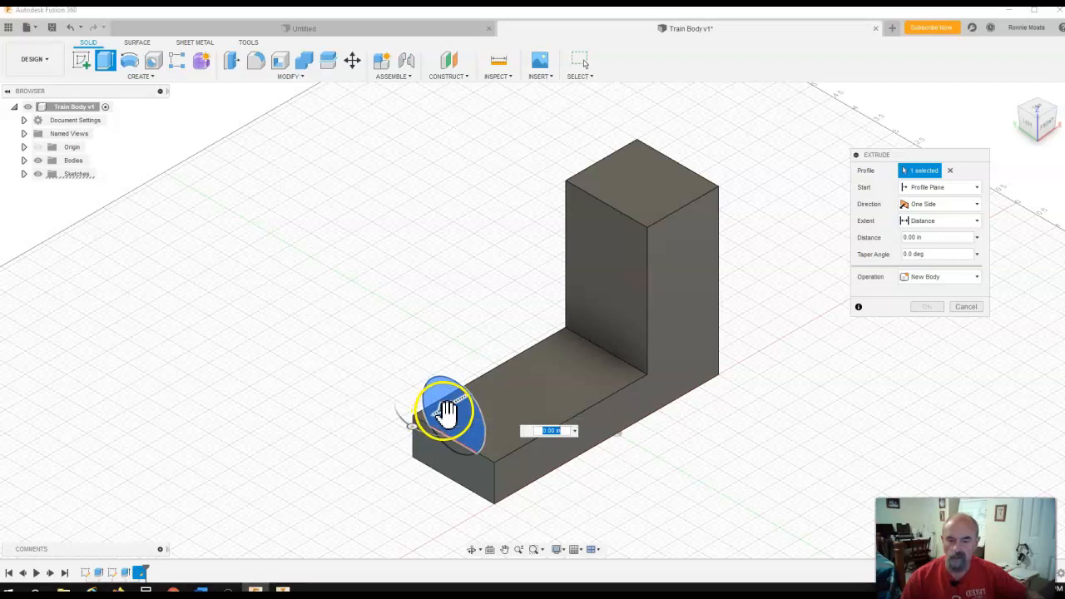
pyautogui.moveTo(445, 405); pyautogui.dragTo(613, 323)
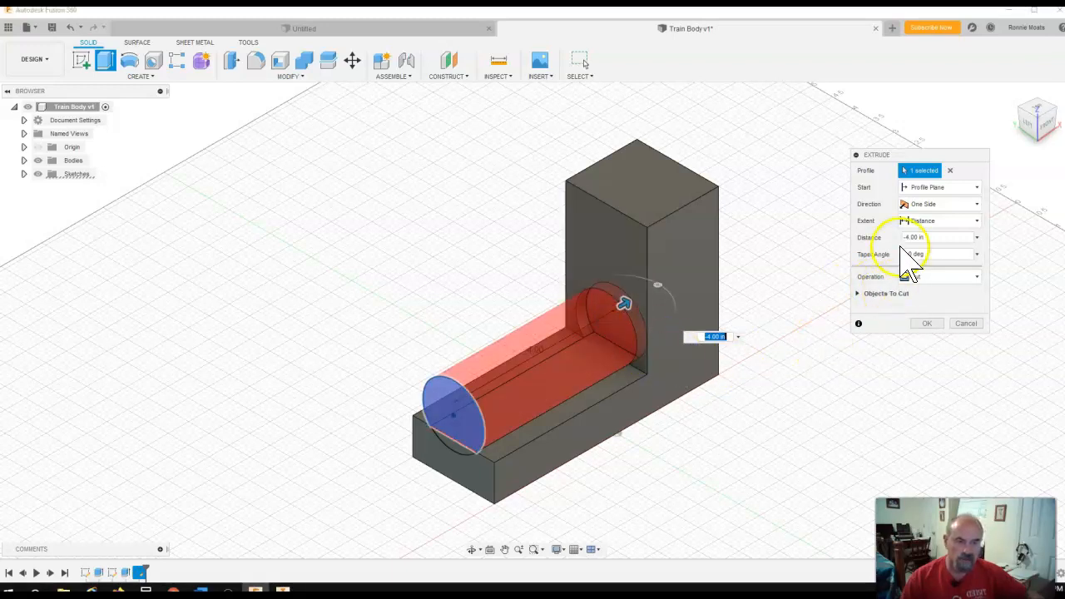
pyautogui.click(978, 277)
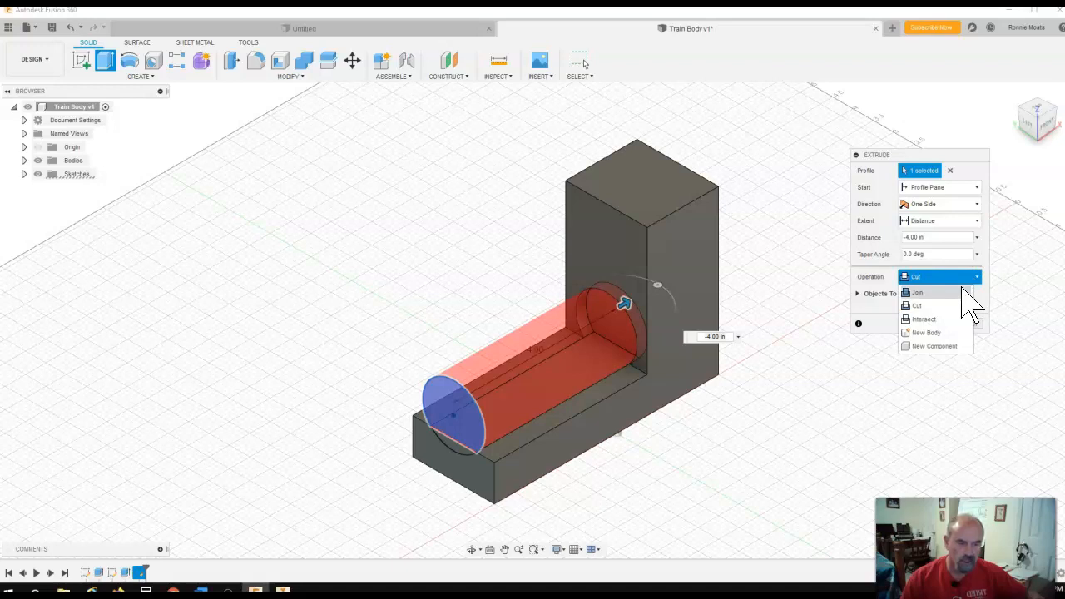
pyautogui.click(963, 292)
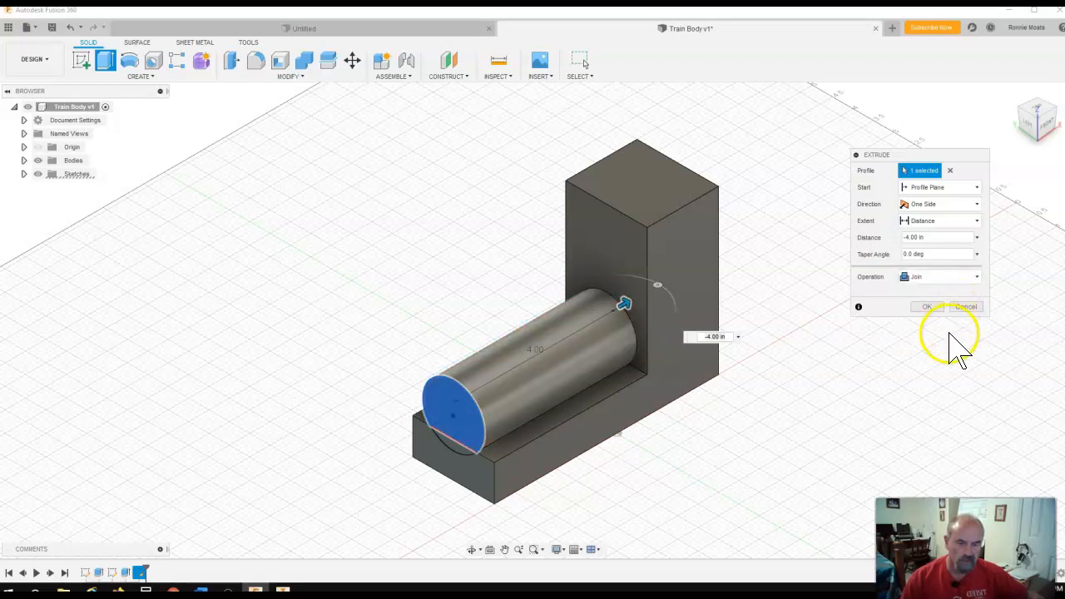
pyautogui.click(931, 308)
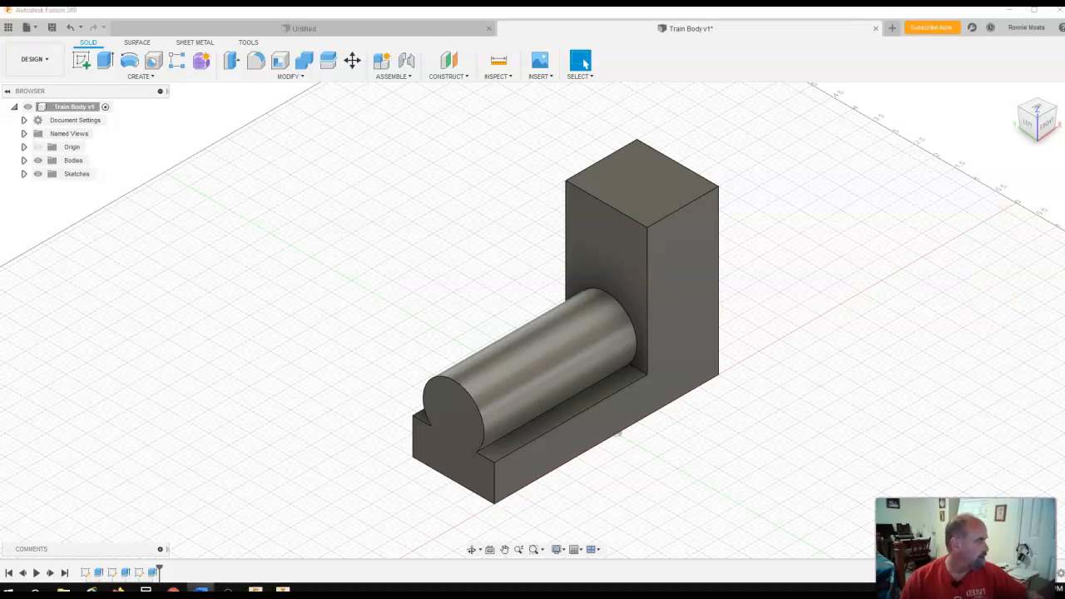
# Switch to the Newest Miniature Train document in Word and examine the rear view's roof radius and hole dimensions, returning to the model when done
pyautogui.moveTo(1064, 20); pyautogui.dragTo(802, 86)
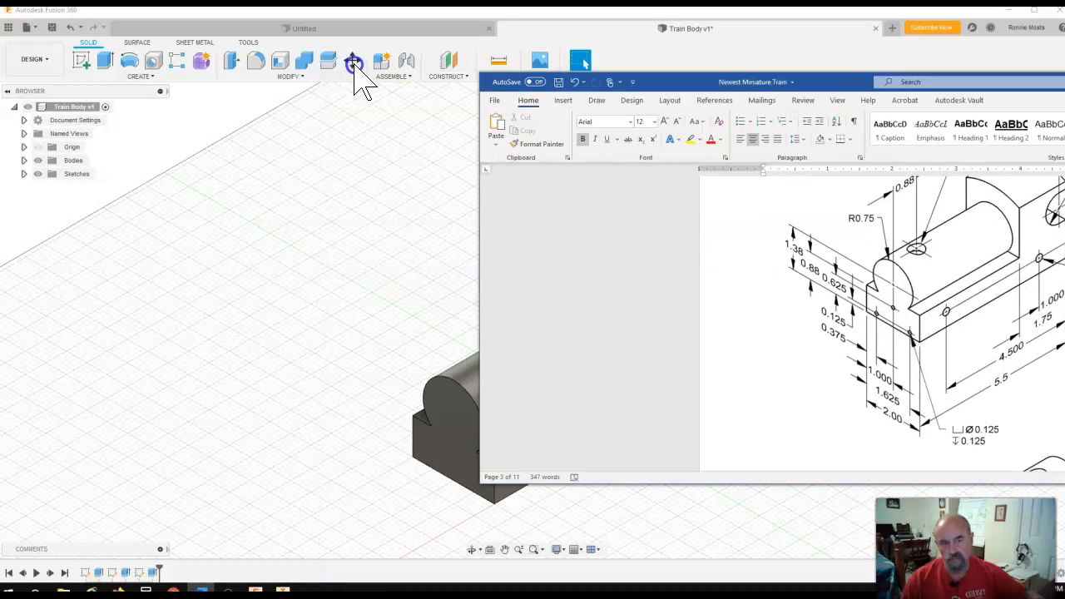
pyautogui.moveTo(354, 75); pyautogui.dragTo(345, 67)
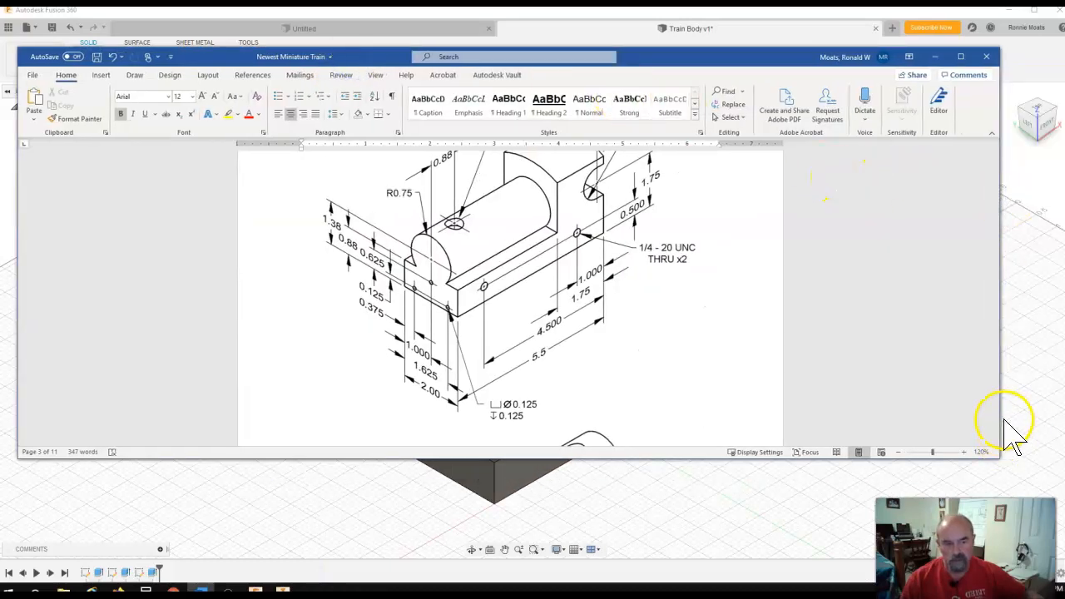
pyautogui.scroll(-6, 997, 221)
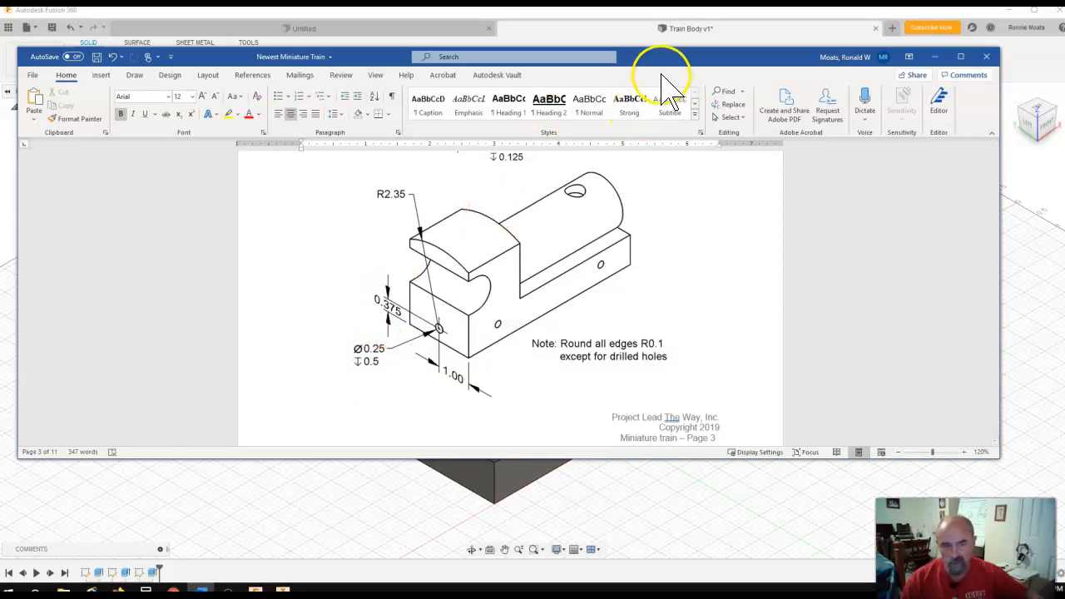
pyautogui.moveTo(667, 58); pyautogui.dragTo(1064, 177)
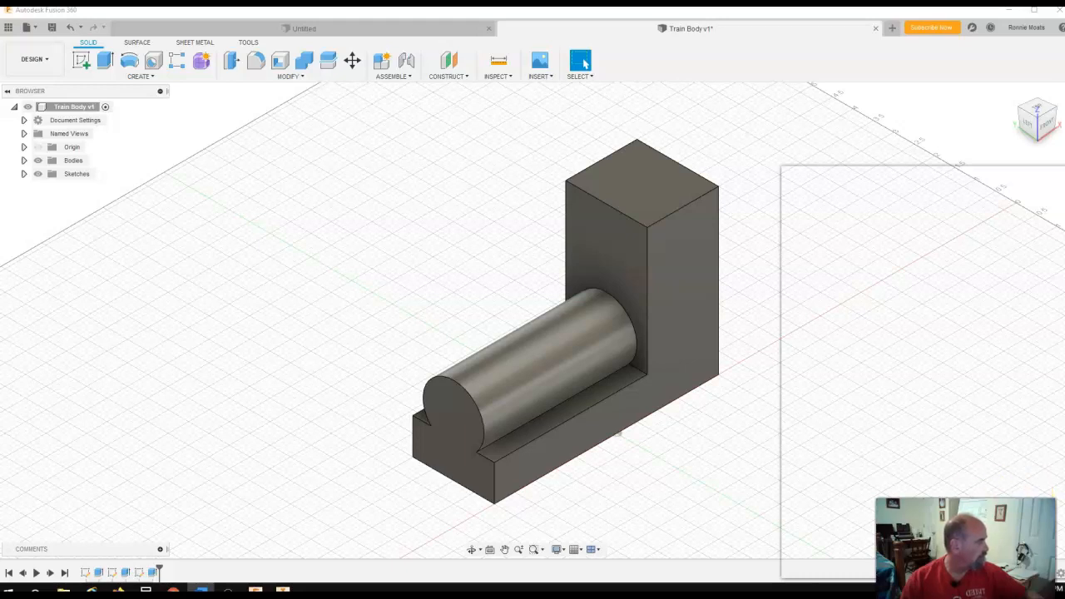
pyautogui.click(952, 235)
pyautogui.click(279, 221)
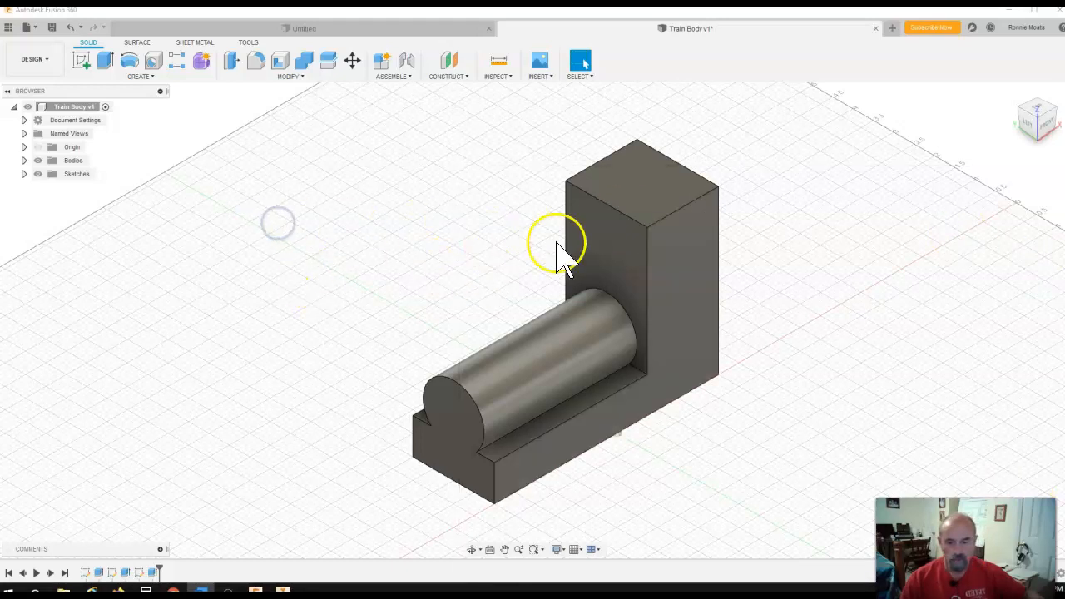
# Start a new sketch on the tall rear end face of the body, on its right side
pyautogui.click(1036, 104)
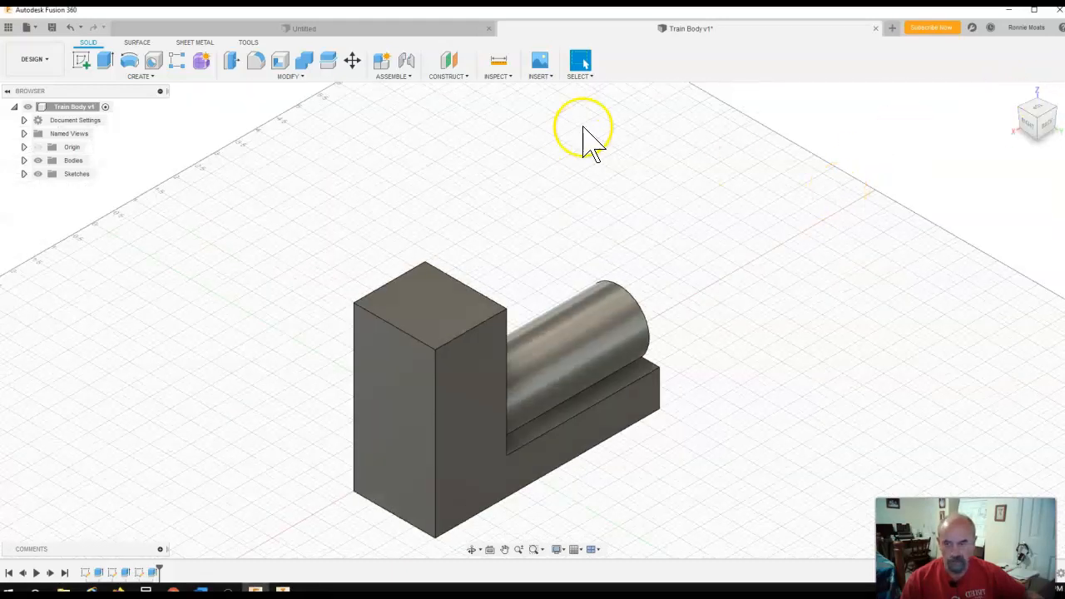
pyautogui.click(85, 60)
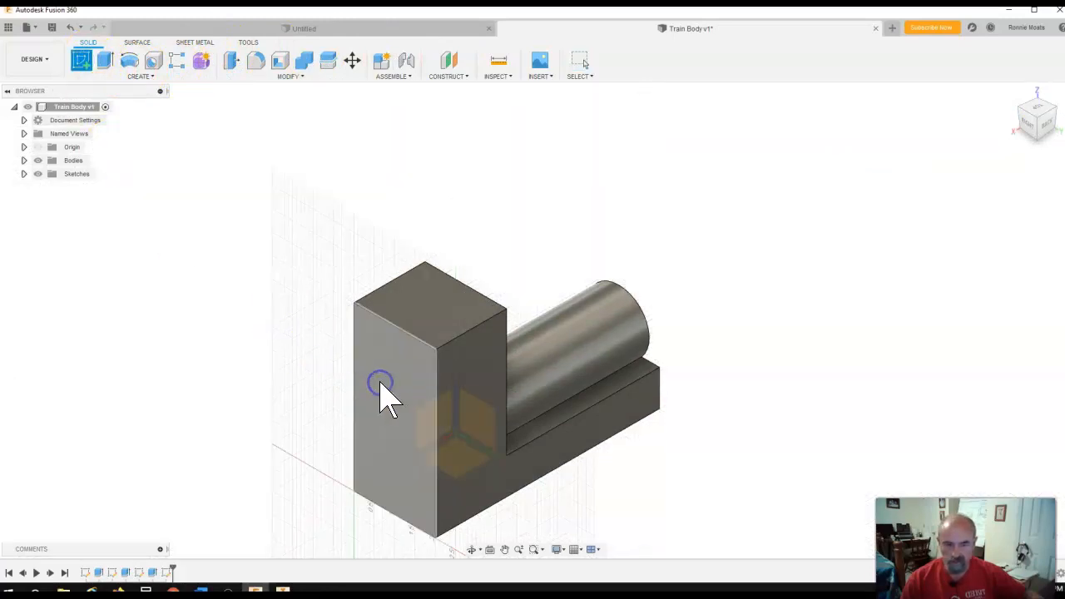
pyautogui.click(714, 409)
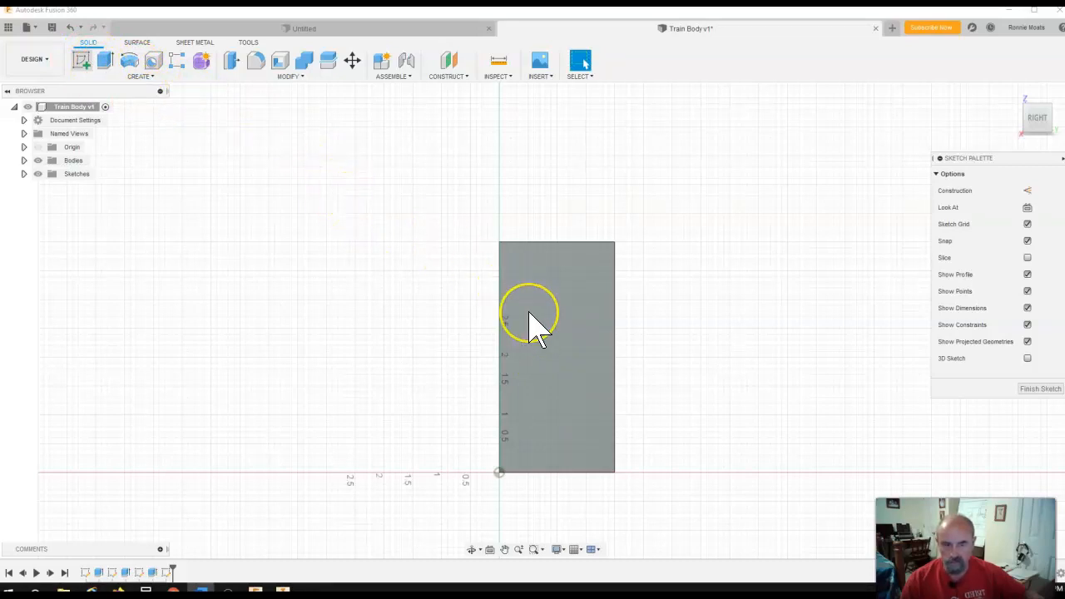
pyautogui.click(79, 59)
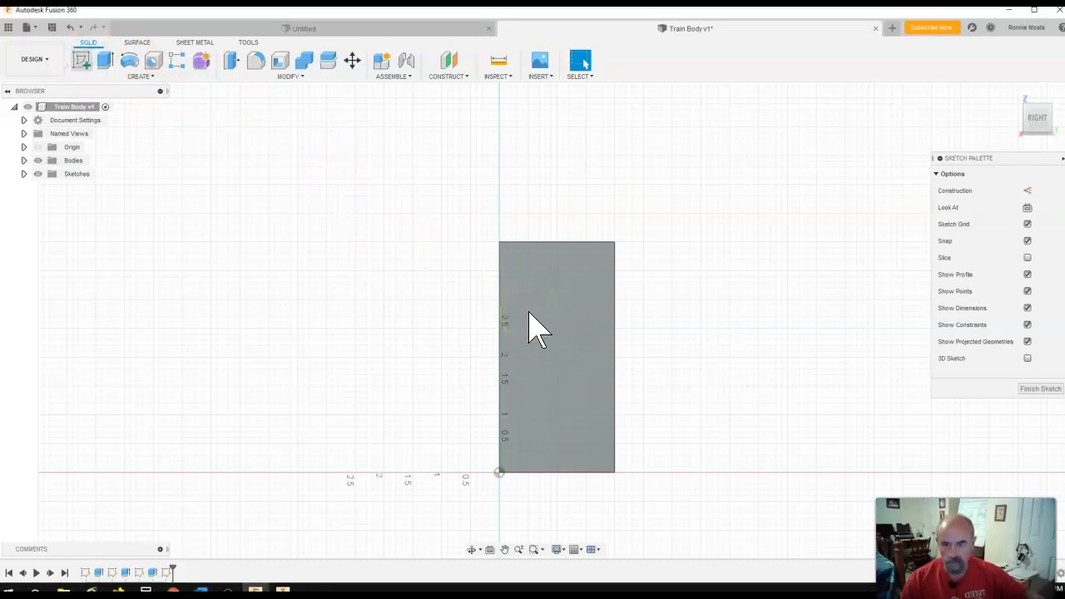
pyautogui.click(537, 329)
# Sketch a 0.25 in diameter center circle on the rear face's vertical midline, near the bottom edge
pyautogui.press('l')
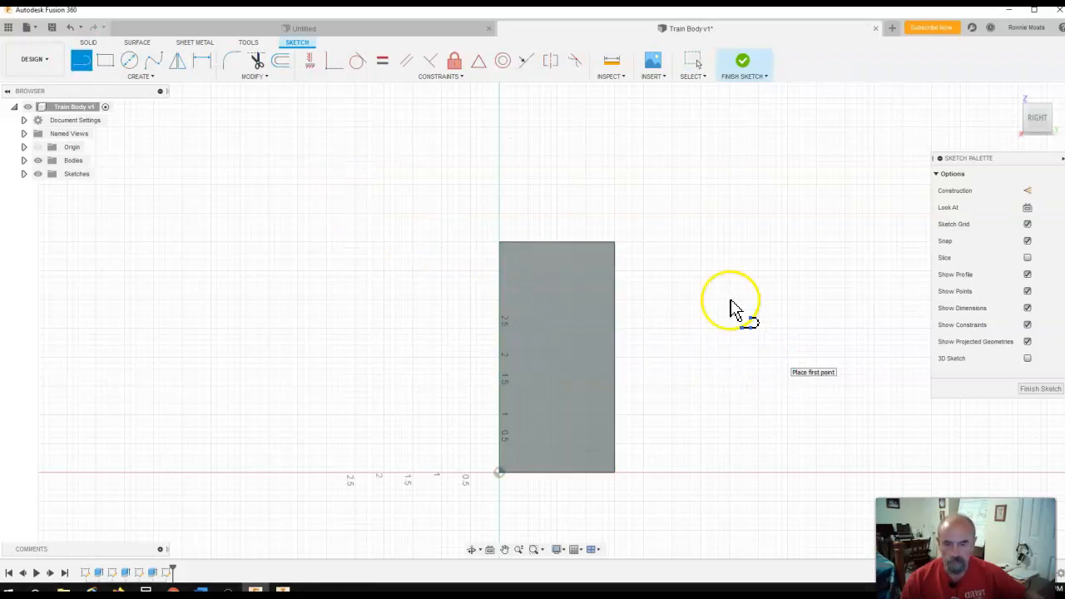
pyautogui.click(131, 61)
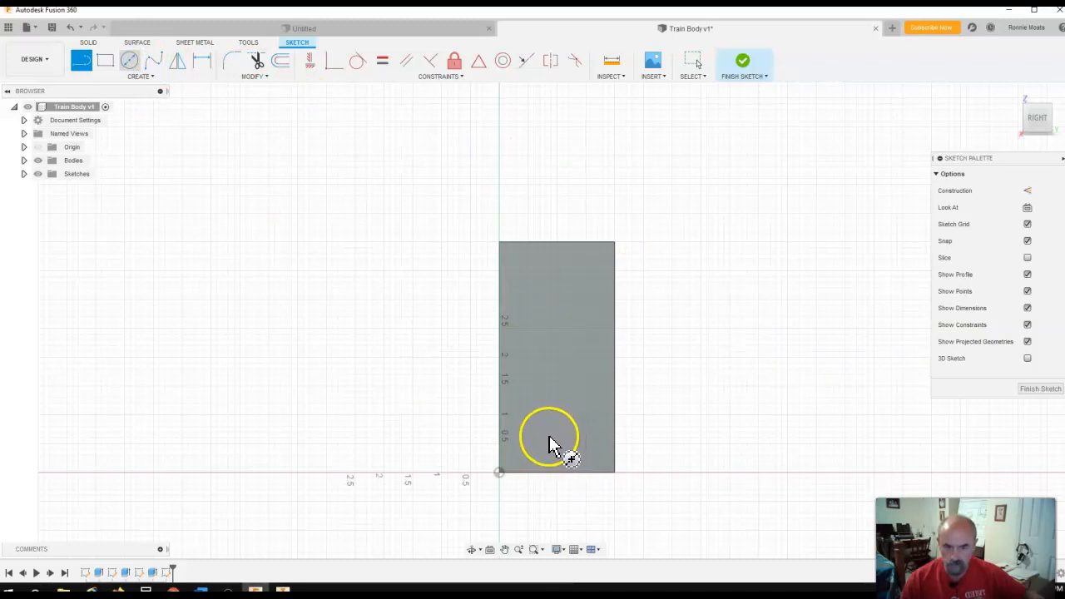
pyautogui.click(547, 433)
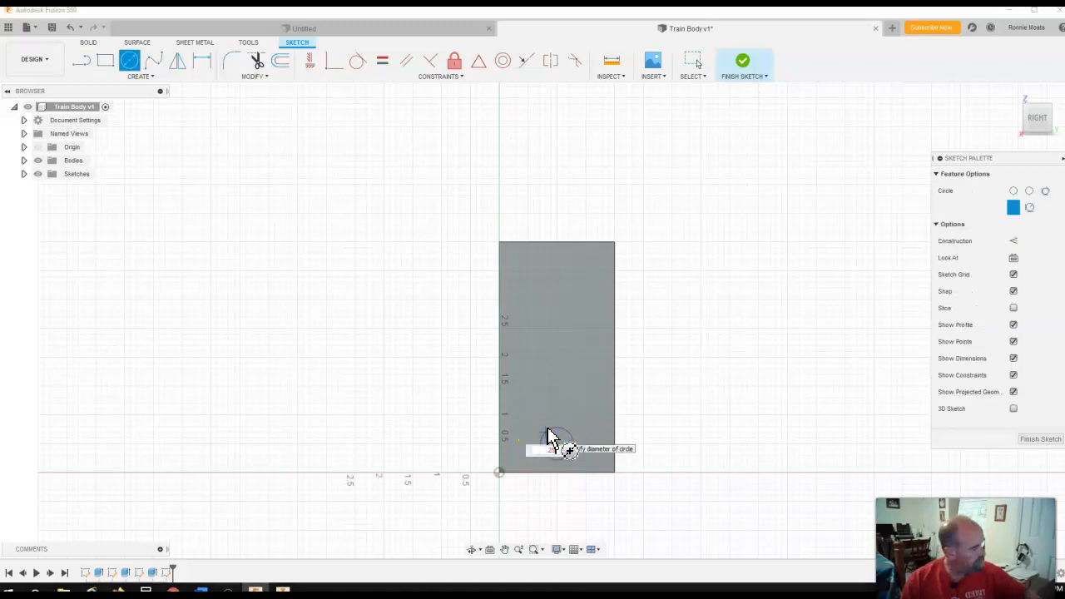
pyautogui.press('Escape')
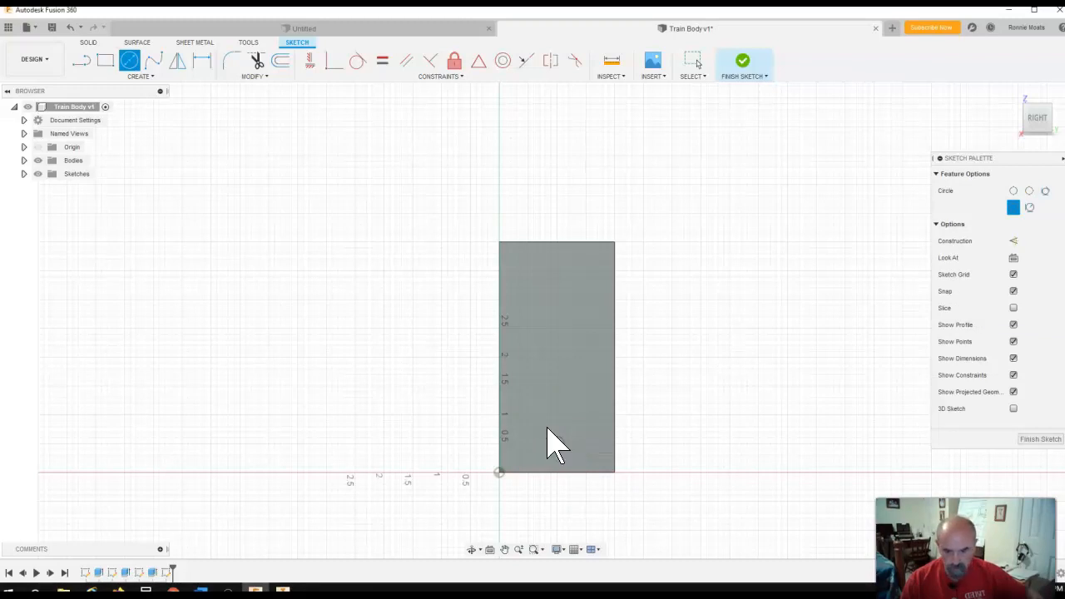
pyautogui.press('Escape')
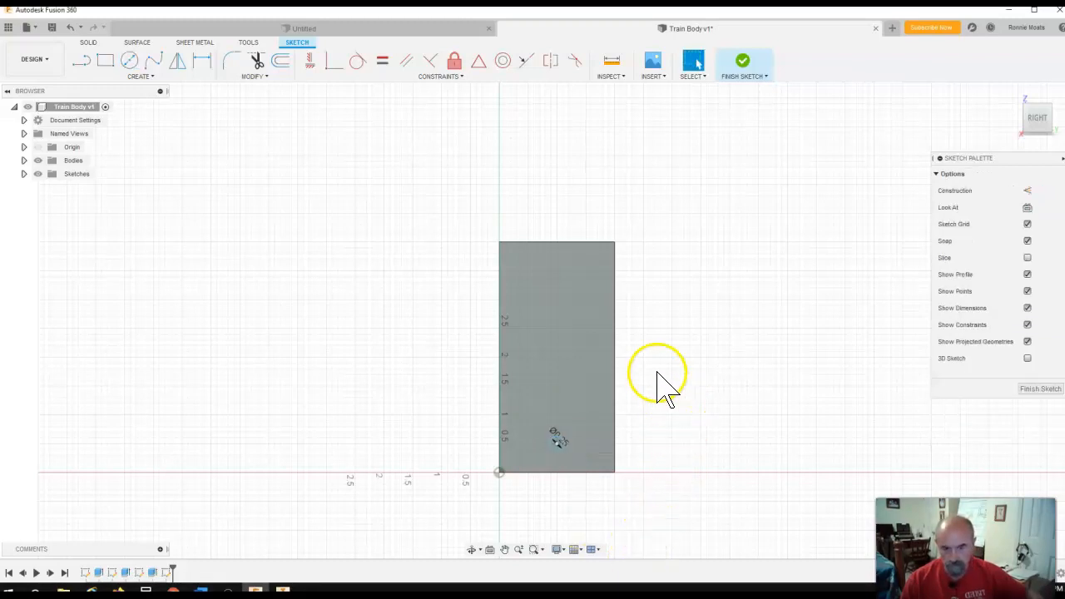
# Dimension the small circle's center 0.375 in above the rear face's bottom edge
pyautogui.click(208, 64)
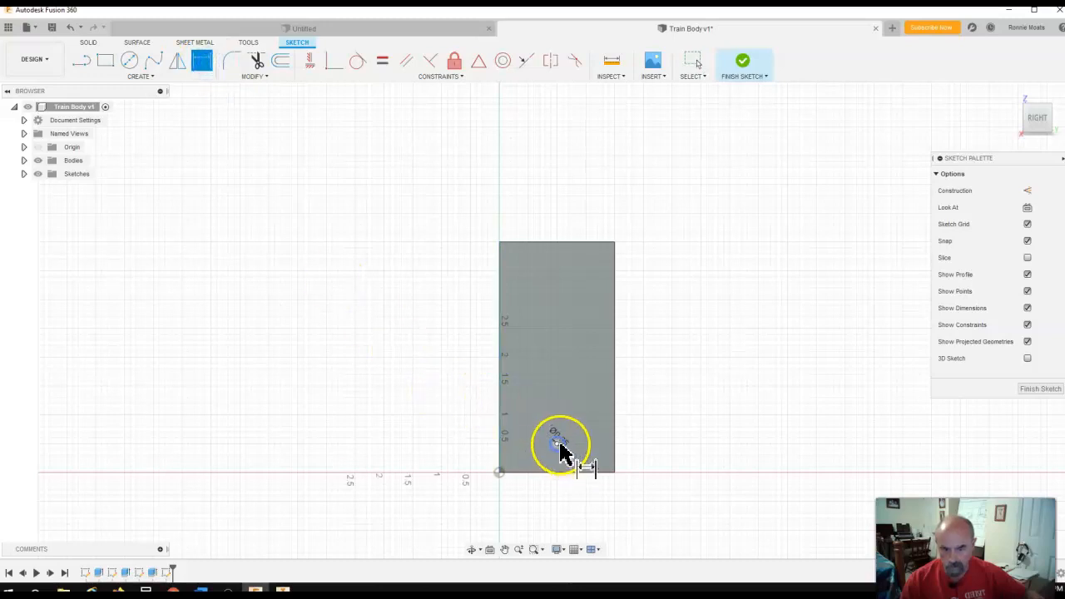
pyautogui.click(556, 450)
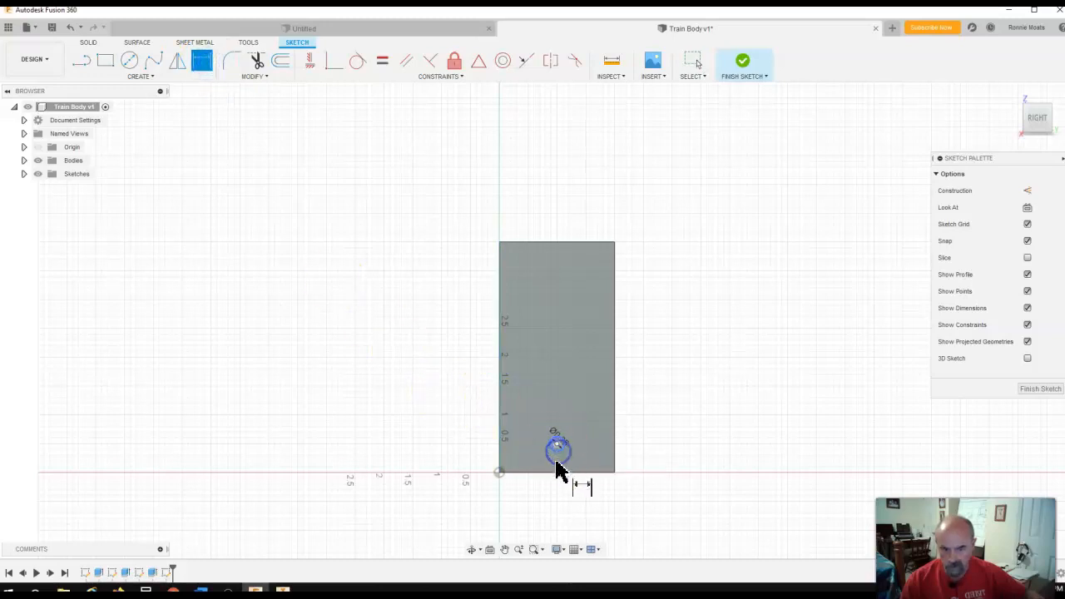
pyautogui.click(555, 474)
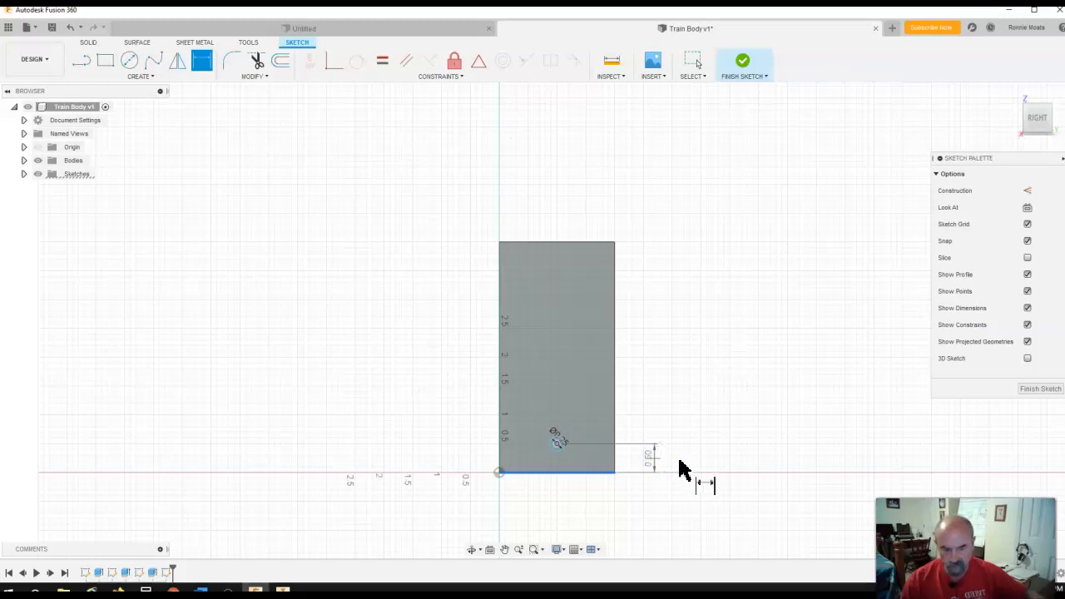
pyautogui.click(680, 469)
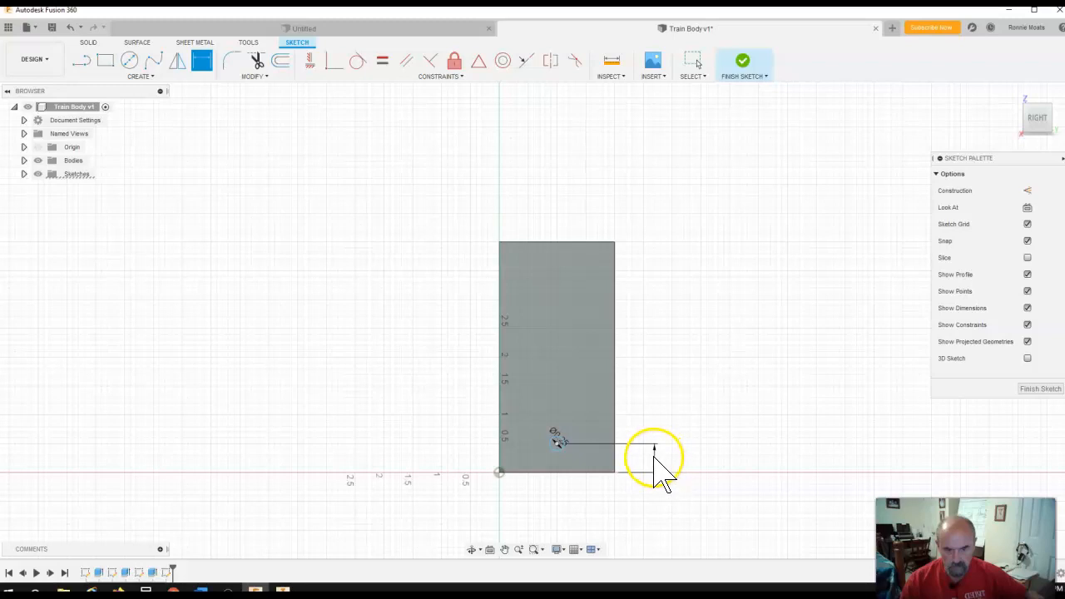
pyautogui.doubleClick(655, 462)
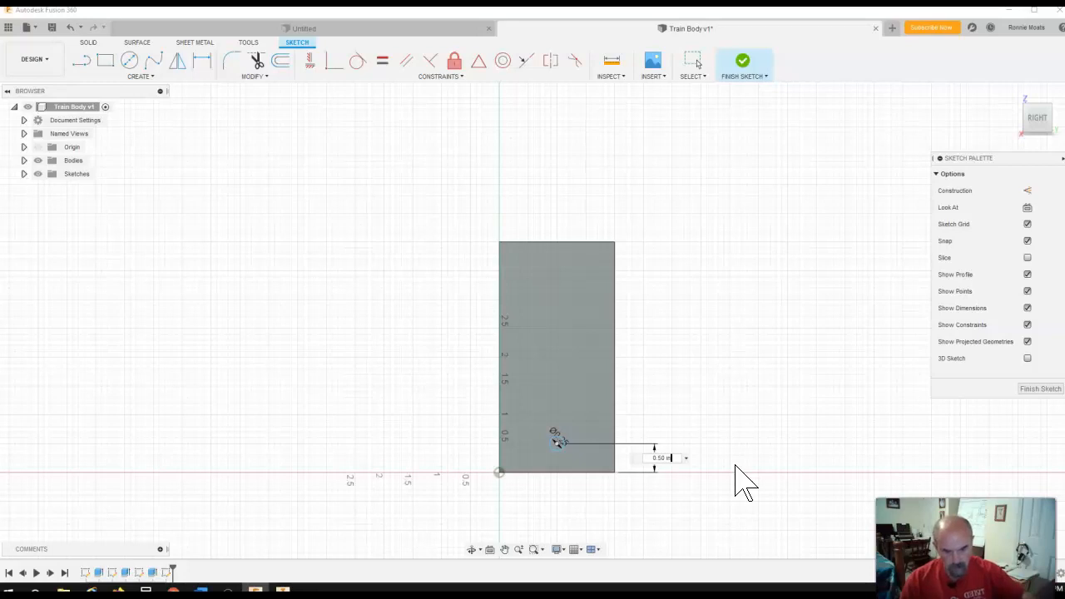
pyautogui.doubleClick(658, 458)
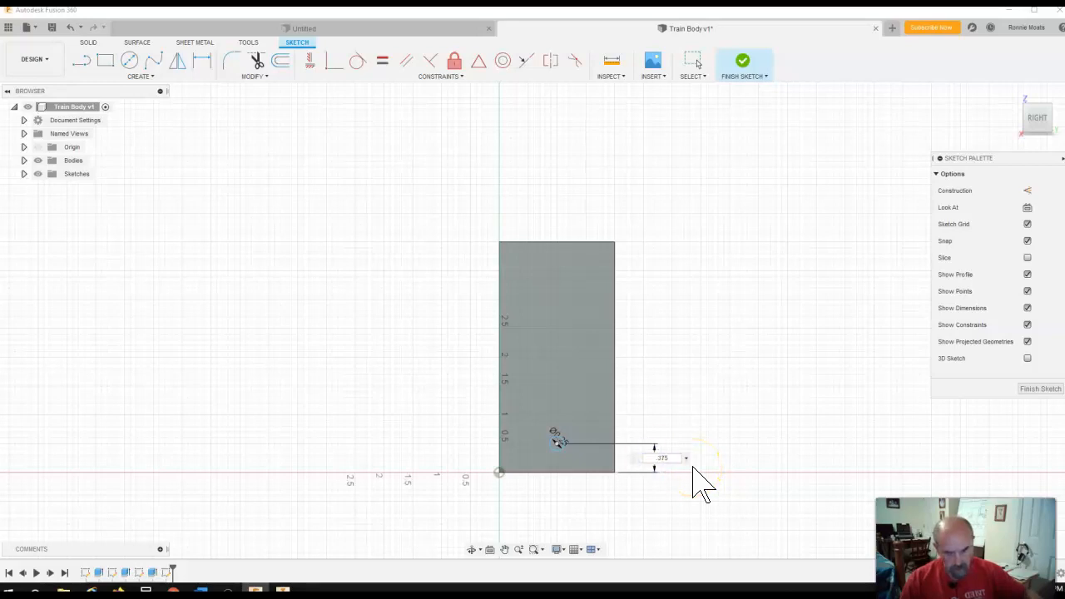
pyautogui.press('Return')
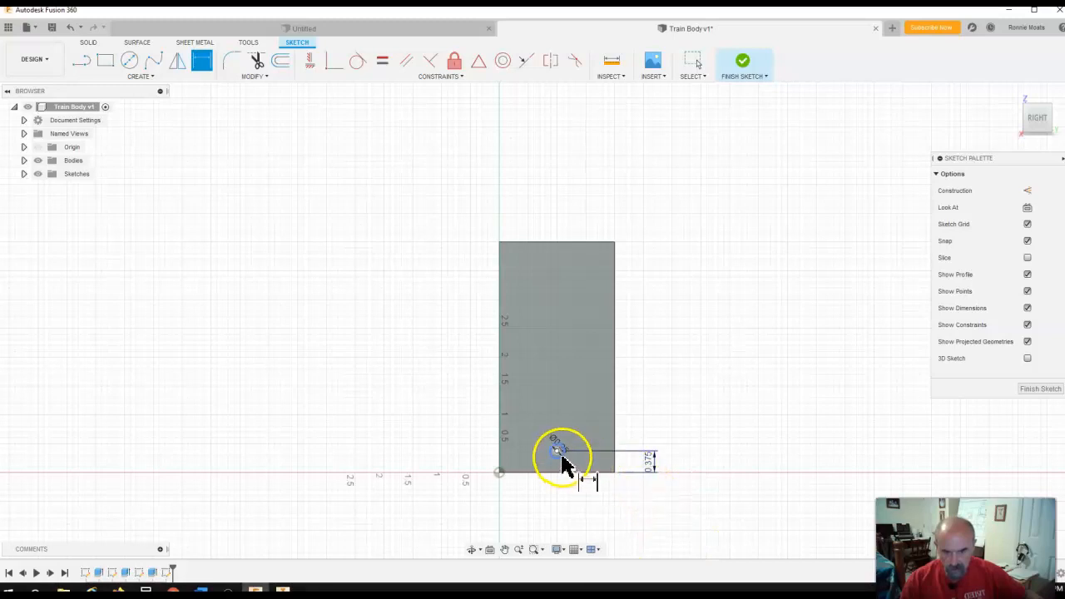
pyautogui.click(556, 452)
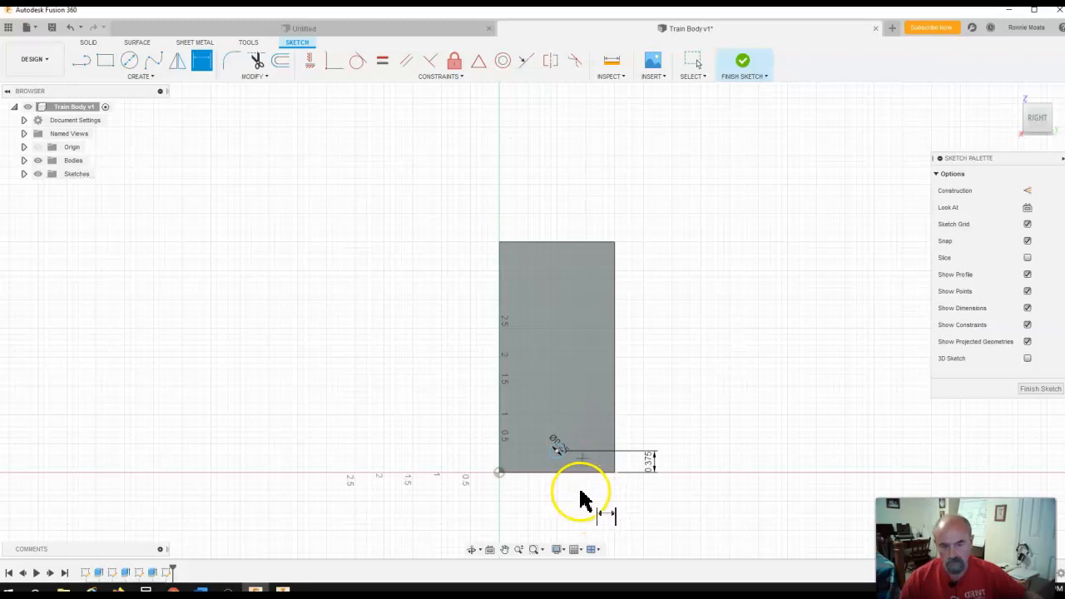
pyautogui.click(606, 500)
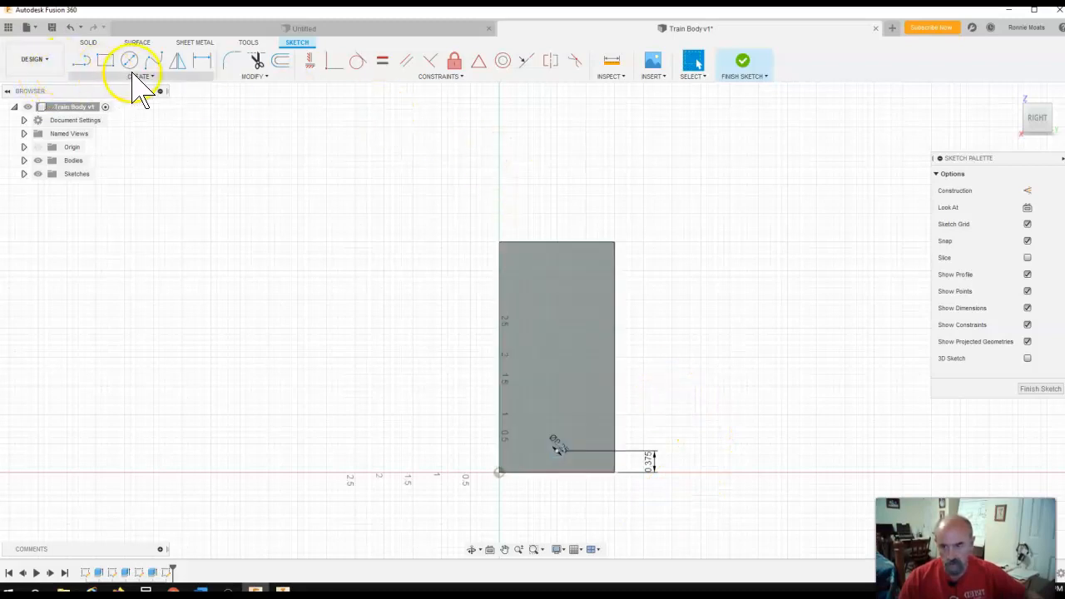
# Dimension the small circle's center horizontally from the rear face's right vertical edge and finish the sketch
pyautogui.click(201, 60)
pyautogui.click(558, 458)
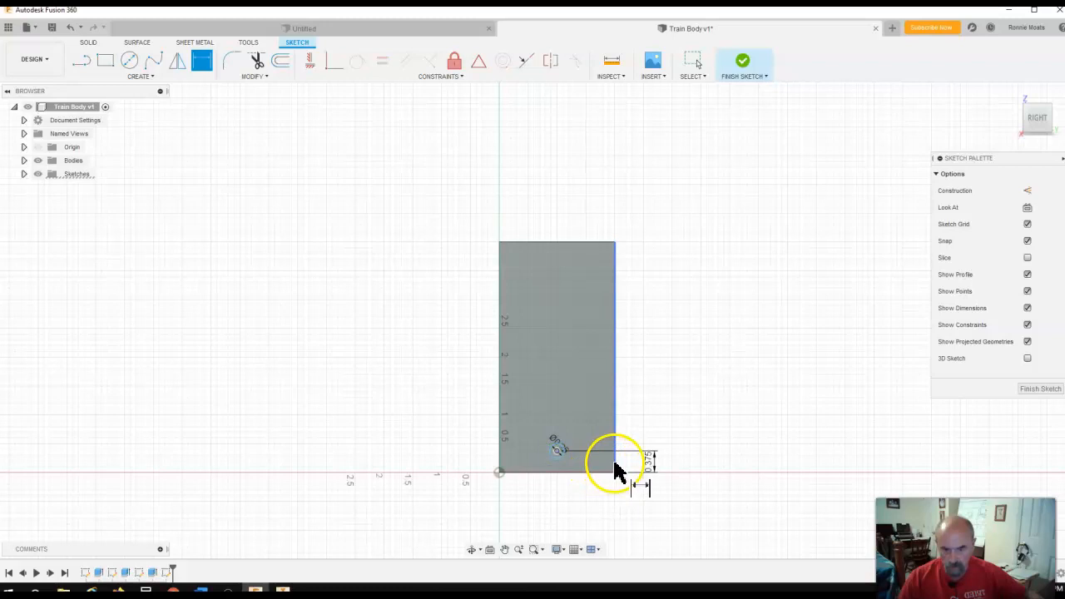
pyautogui.click(614, 464)
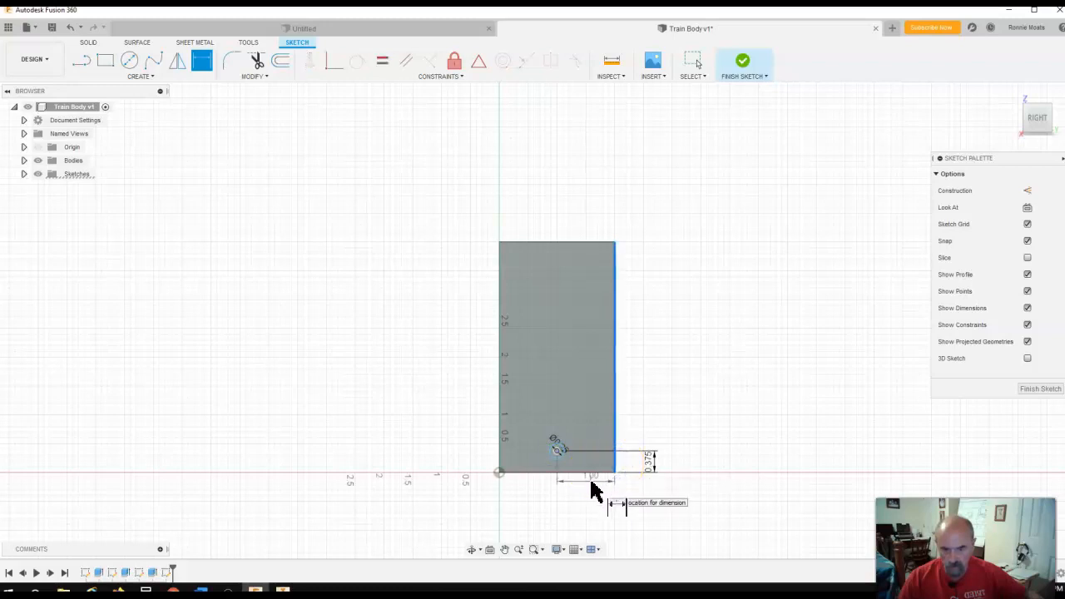
pyautogui.click(592, 489)
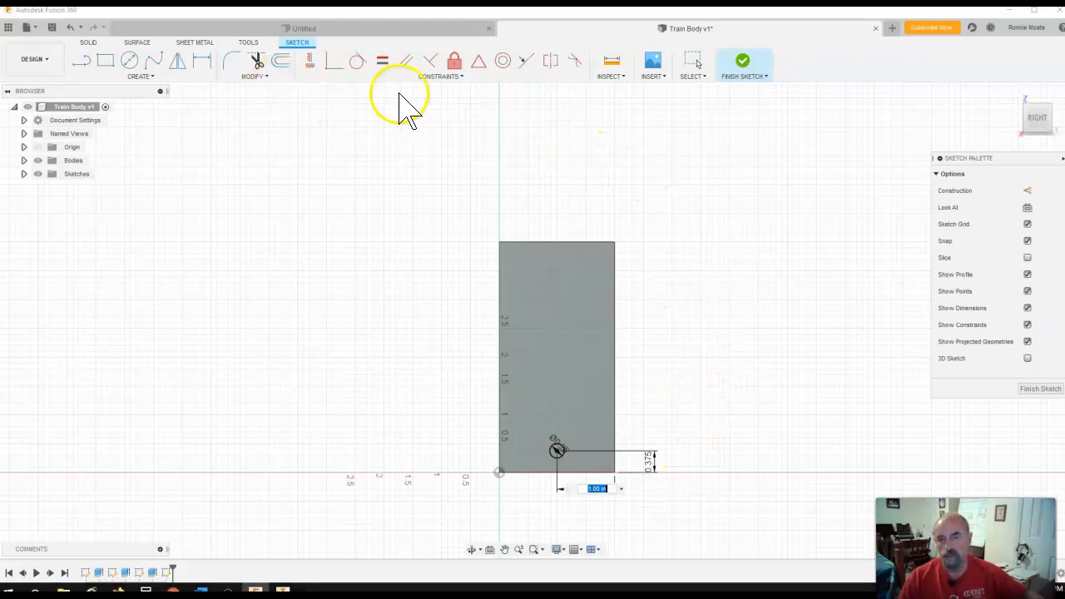
pyautogui.click(746, 72)
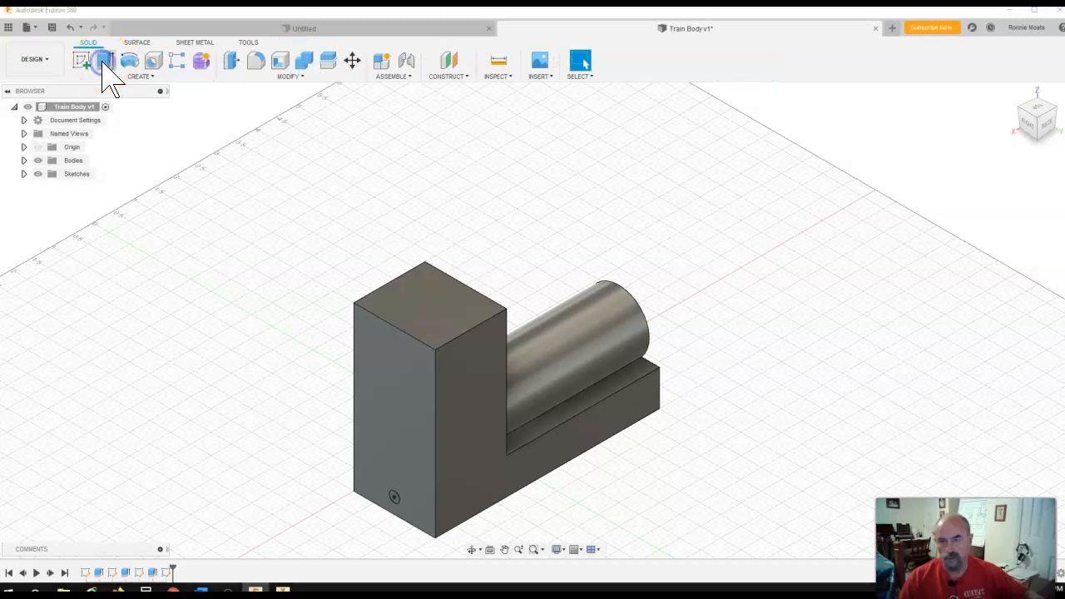
# Set up an Extrude of the small circle on the rear face with the operation Cut
pyautogui.click(105, 61)
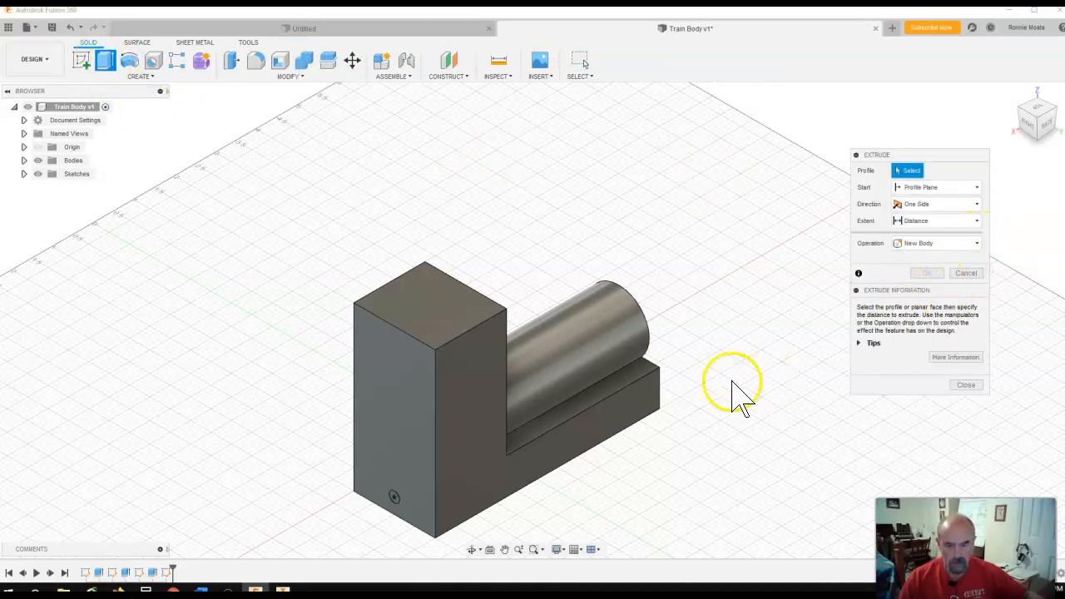
pyautogui.click(394, 497)
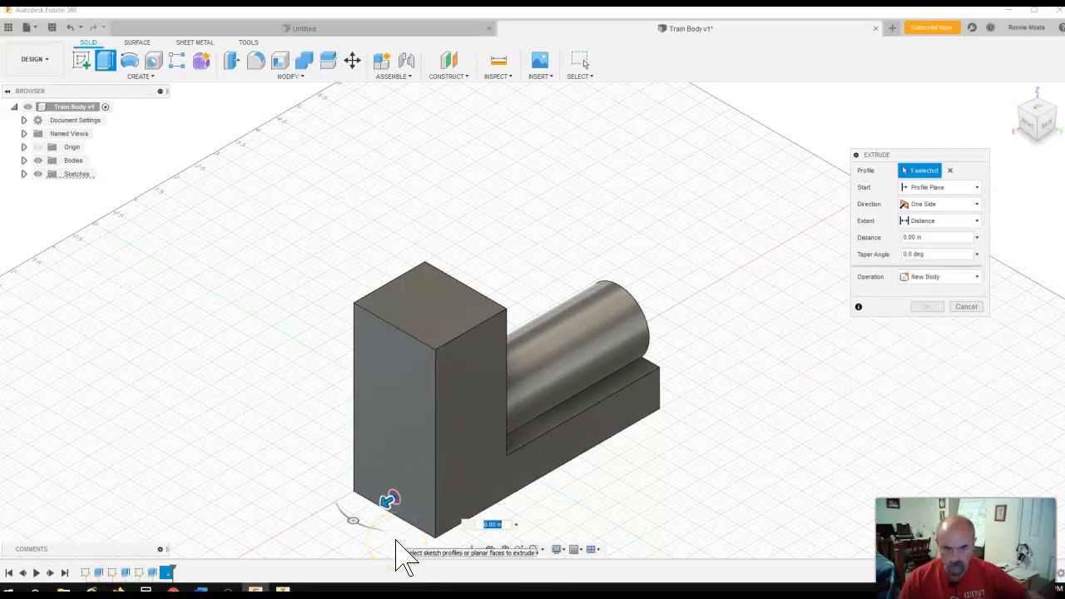
pyautogui.click(976, 278)
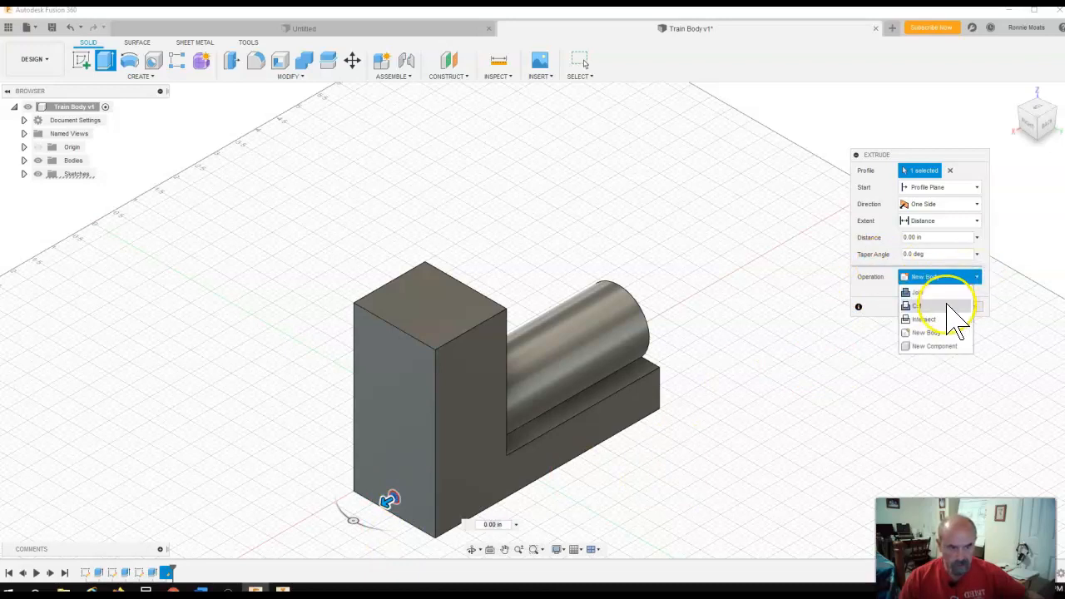
pyautogui.click(949, 305)
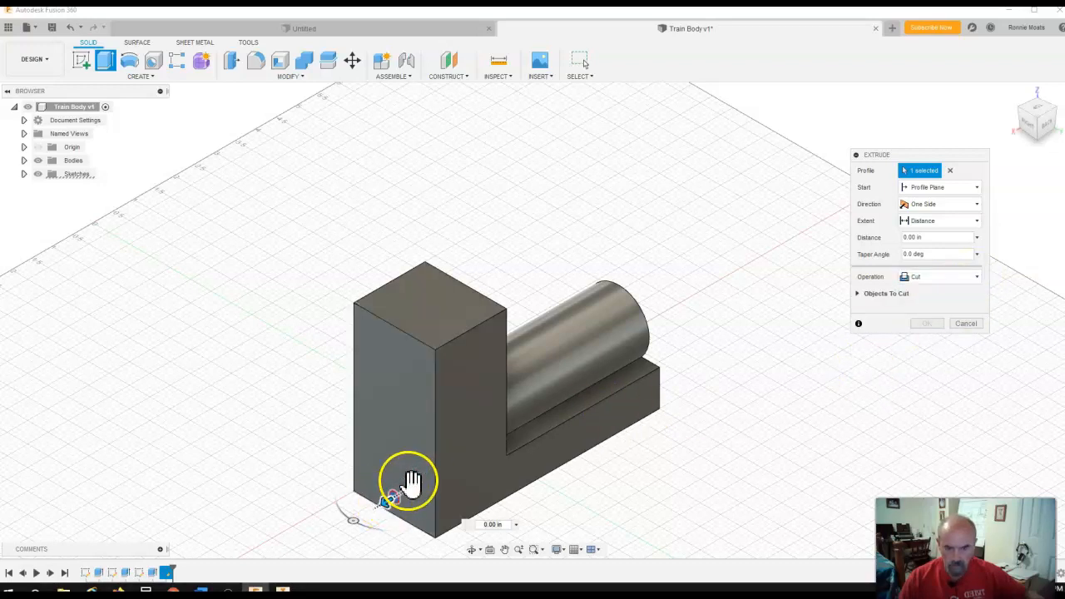
# Try to set the hole's cut distance to 0.5 in
pyautogui.click(948, 237)
pyautogui.doubleClick(910, 237)
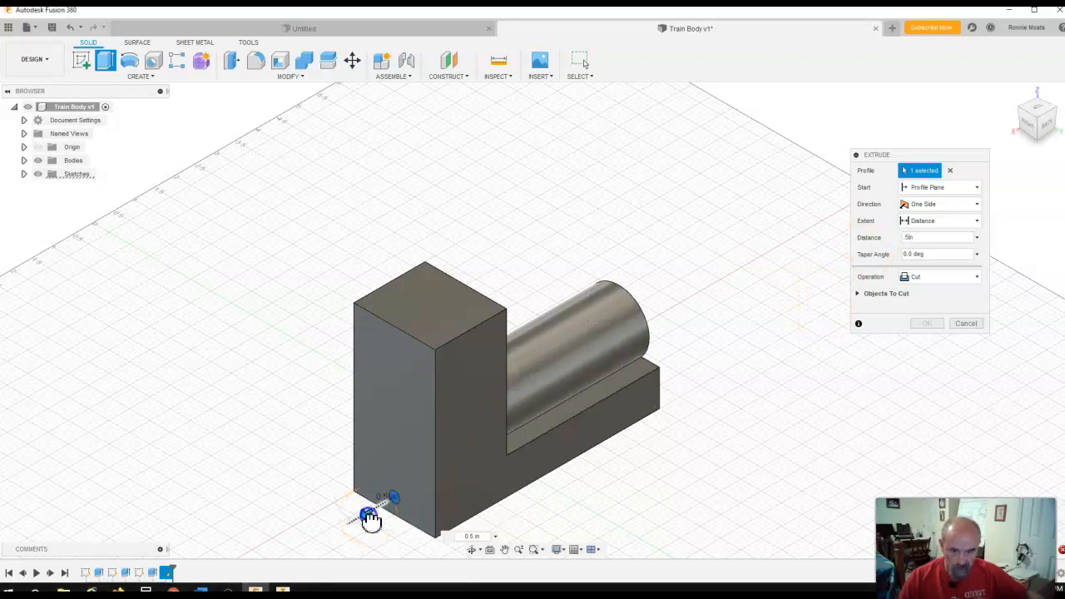
pyautogui.moveTo(371, 519); pyautogui.dragTo(427, 499)
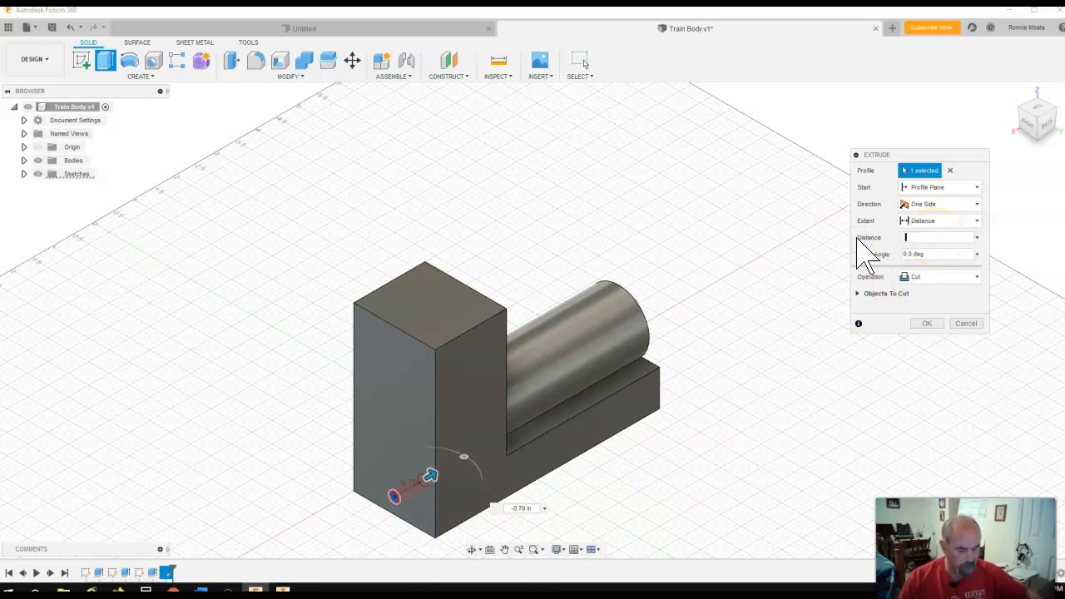
pyautogui.write('5')
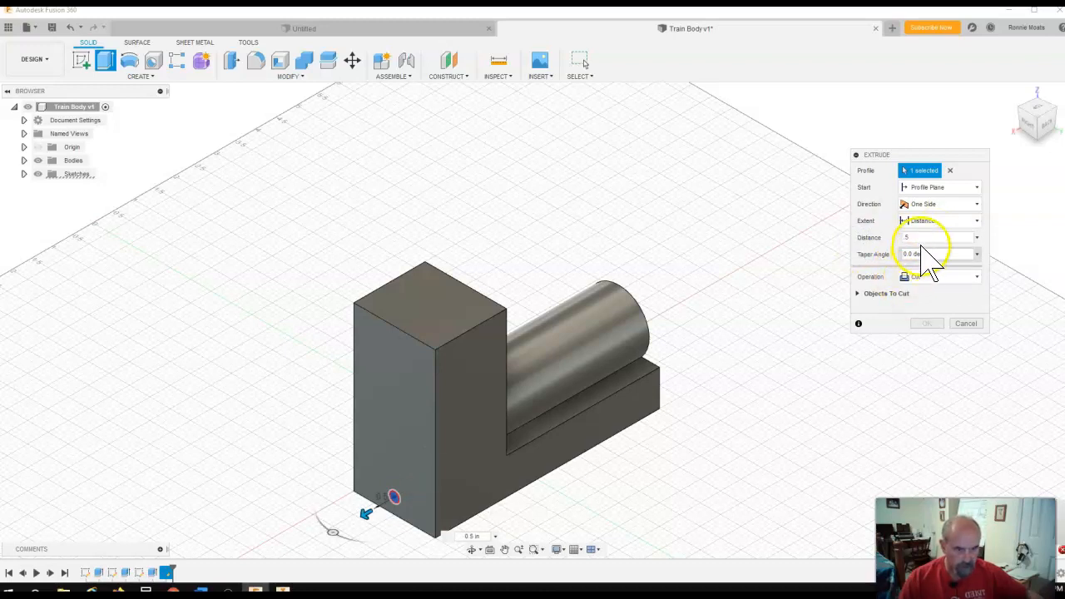
pyautogui.click(974, 189)
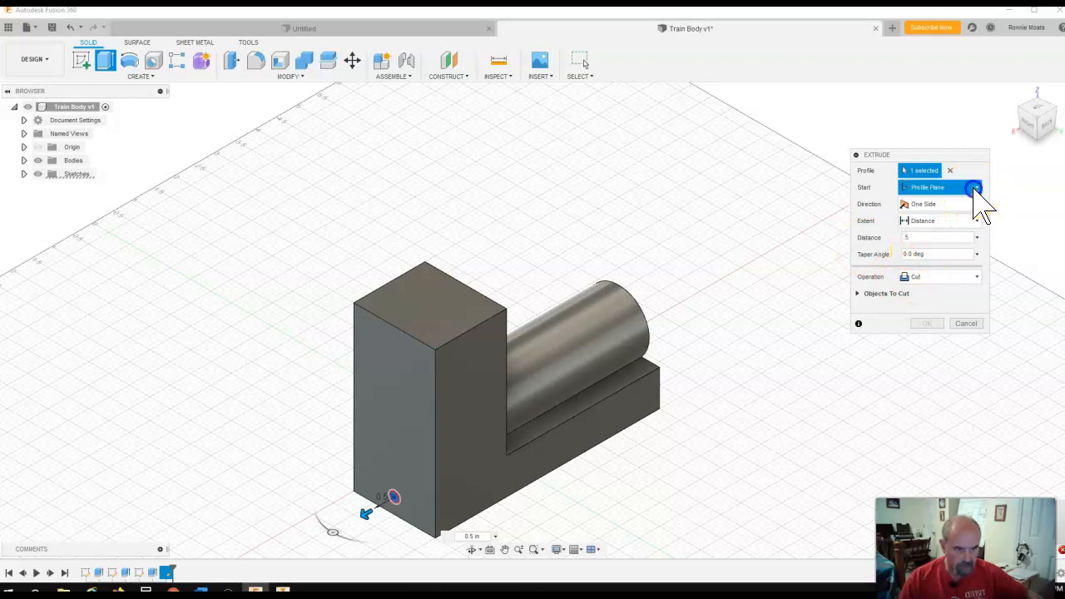
pyautogui.click(974, 189)
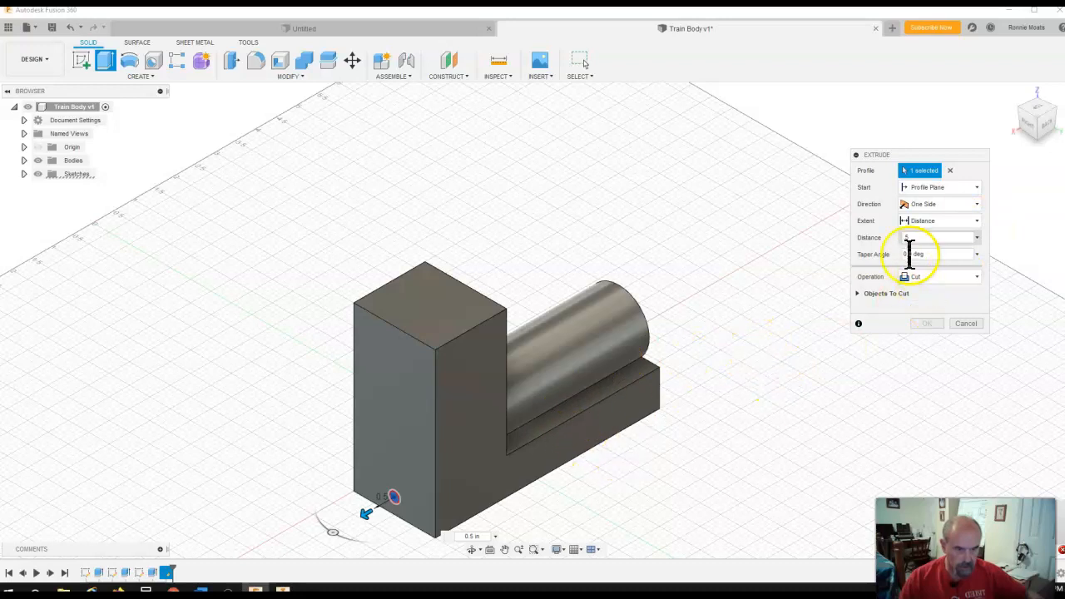
pyautogui.click(978, 206)
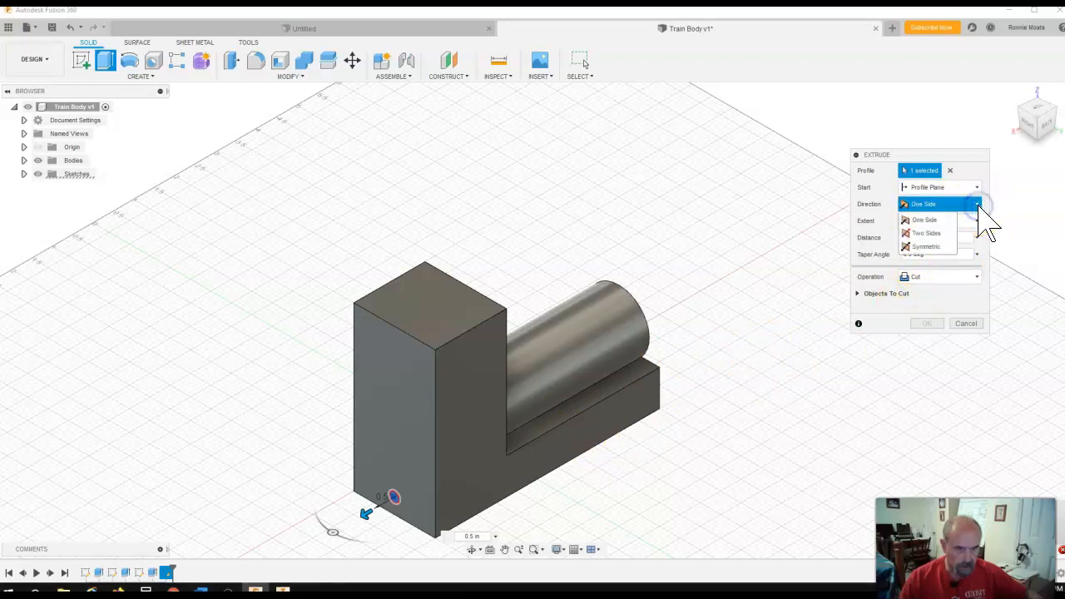
pyautogui.click(931, 220)
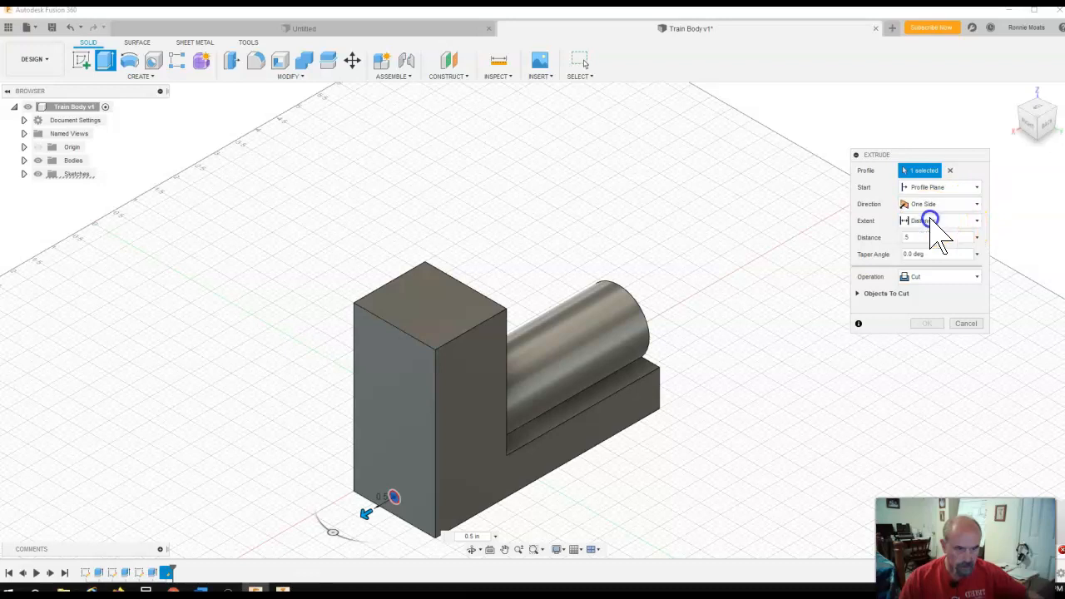
pyautogui.click(903, 208)
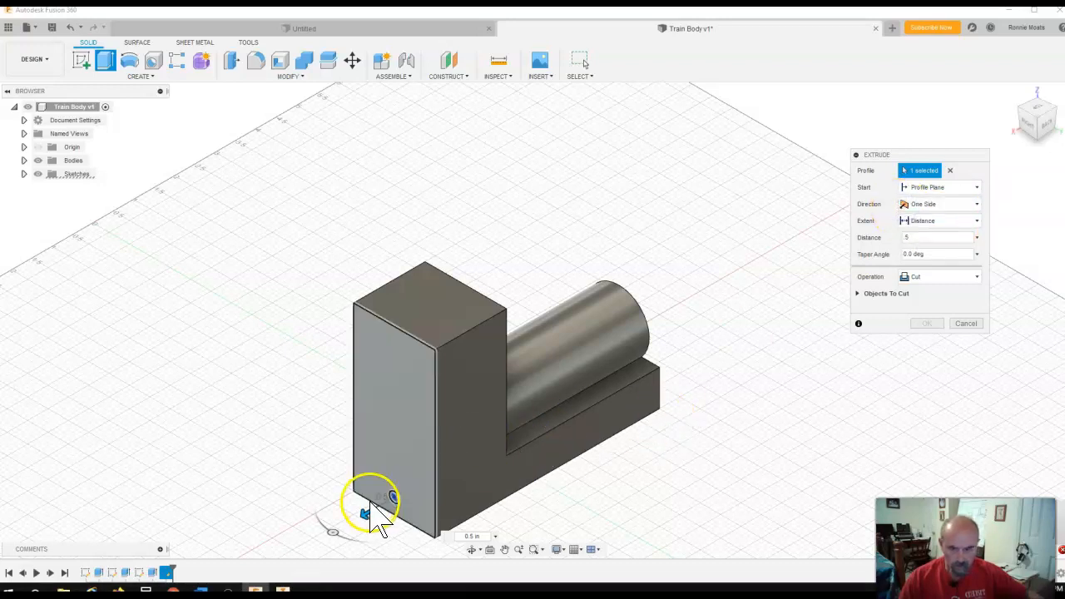
# Try to redirect the 0.5 in cut into the body and dismiss the error message
pyautogui.click(369, 519)
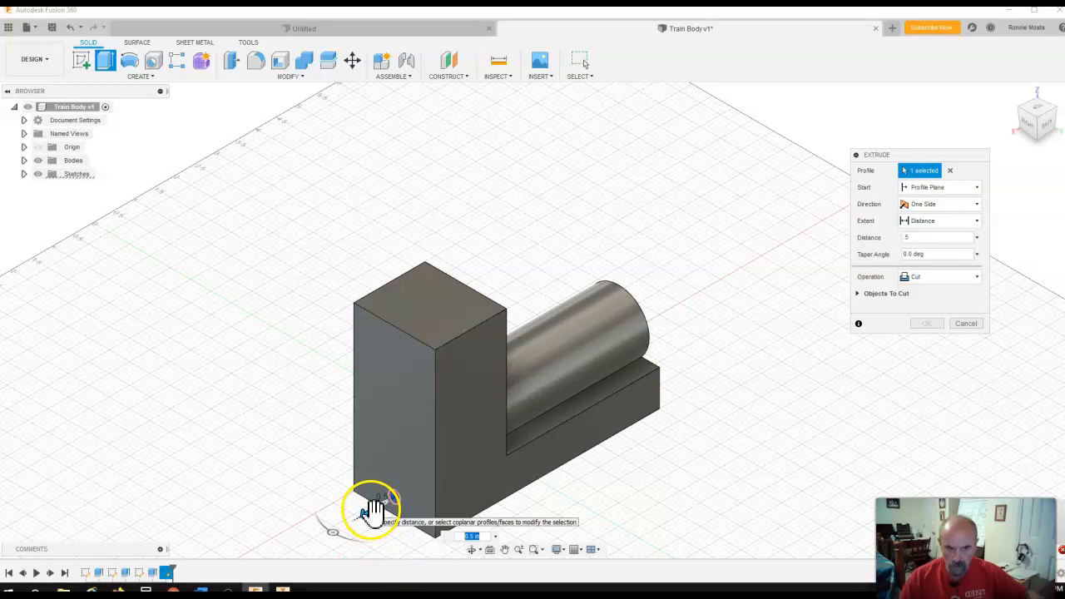
pyautogui.click(371, 511)
pyautogui.click(373, 511)
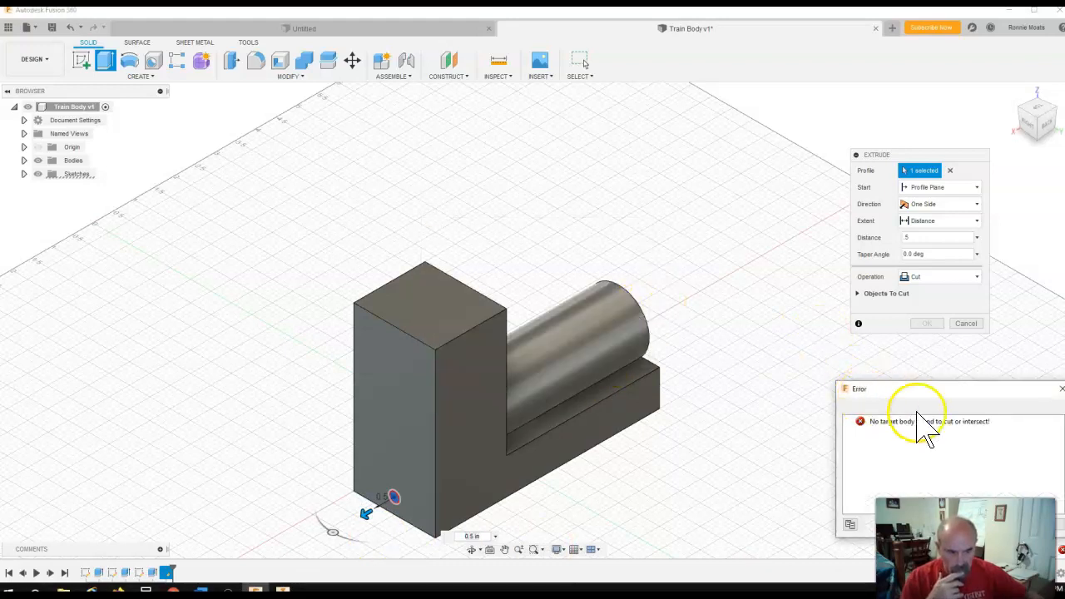
pyautogui.click(876, 394)
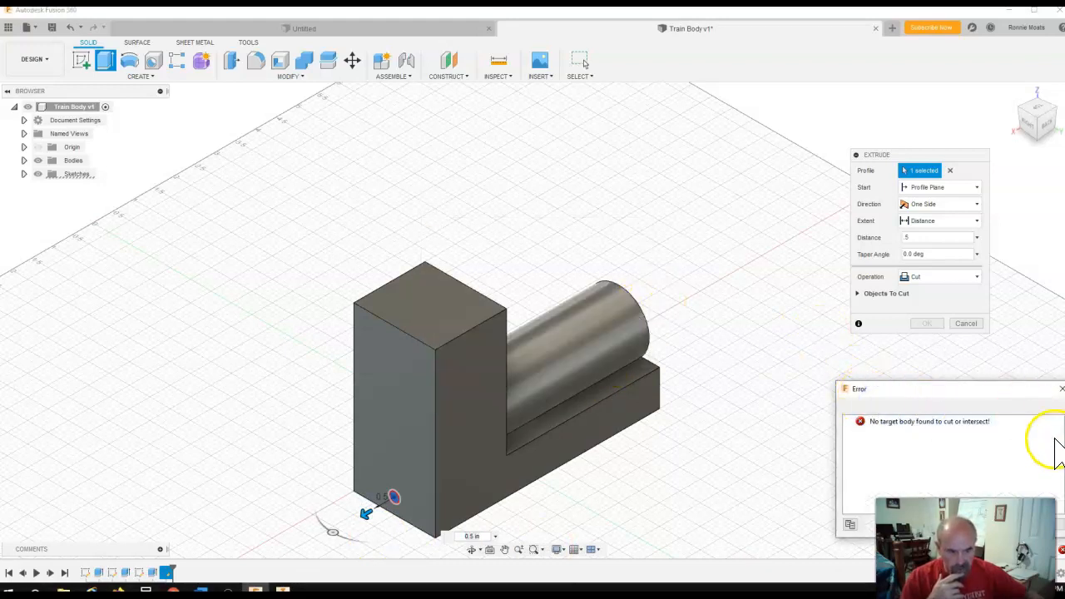
pyautogui.click(1062, 389)
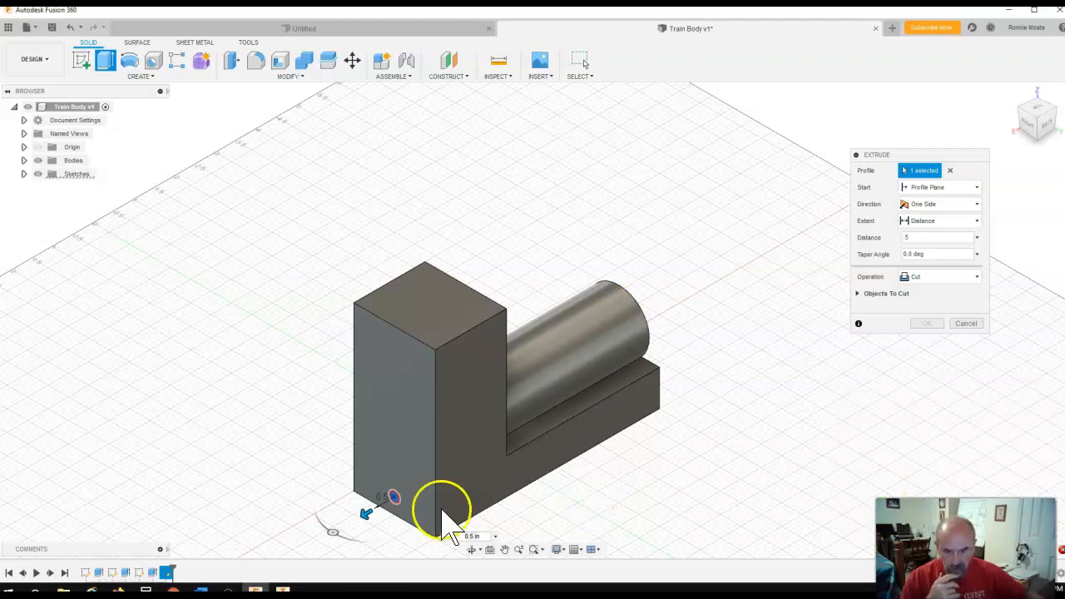
# Reverse the cut into the body, set its distance to -0.5 in and complete the hole
pyautogui.moveTo(366, 518); pyautogui.dragTo(397, 509)
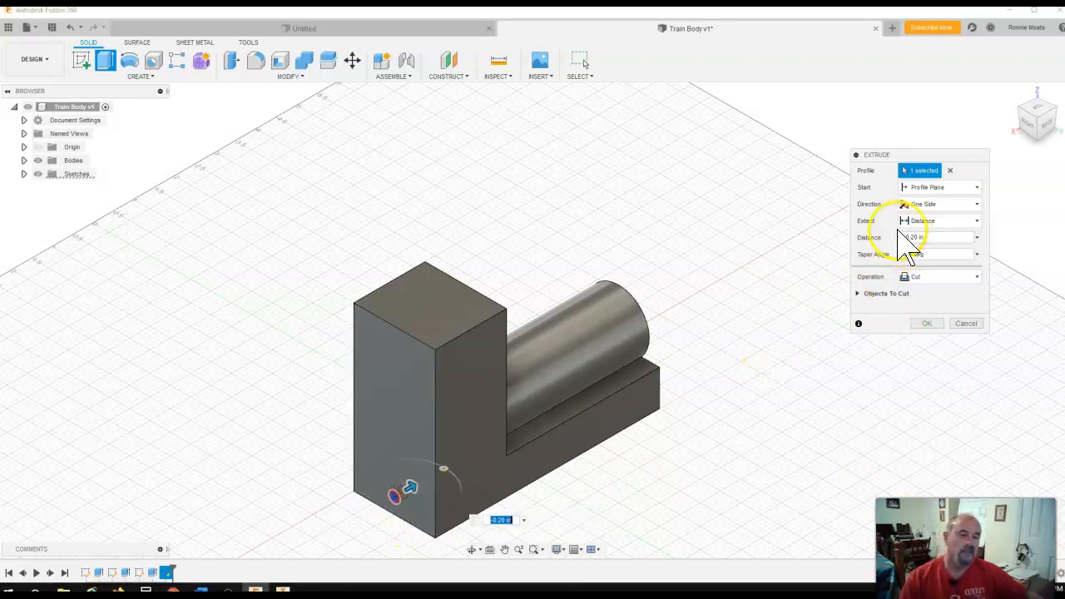
pyautogui.click(931, 239)
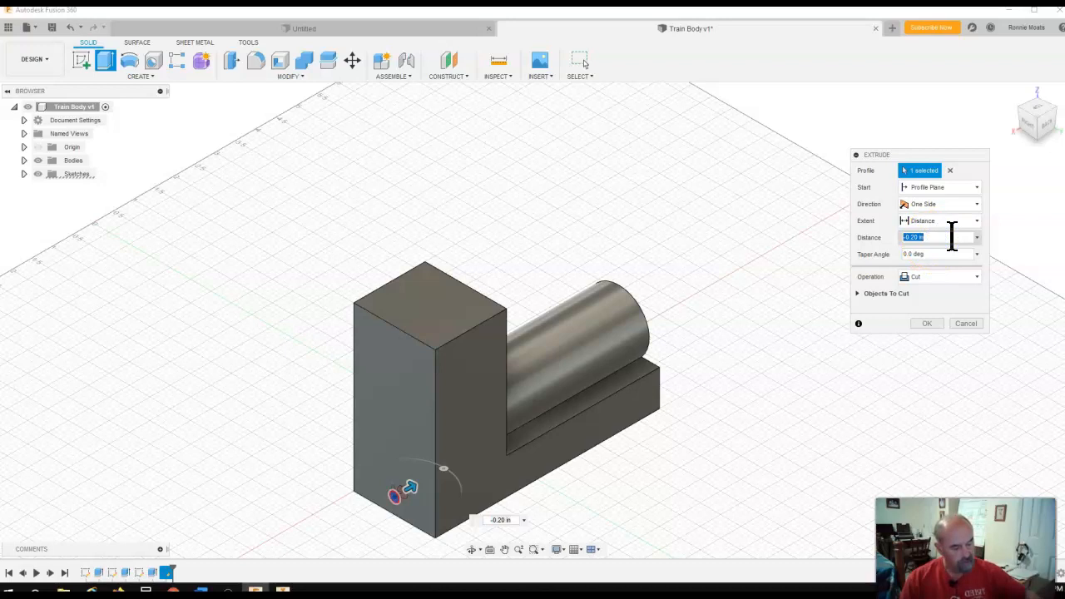
pyautogui.write('-.5')
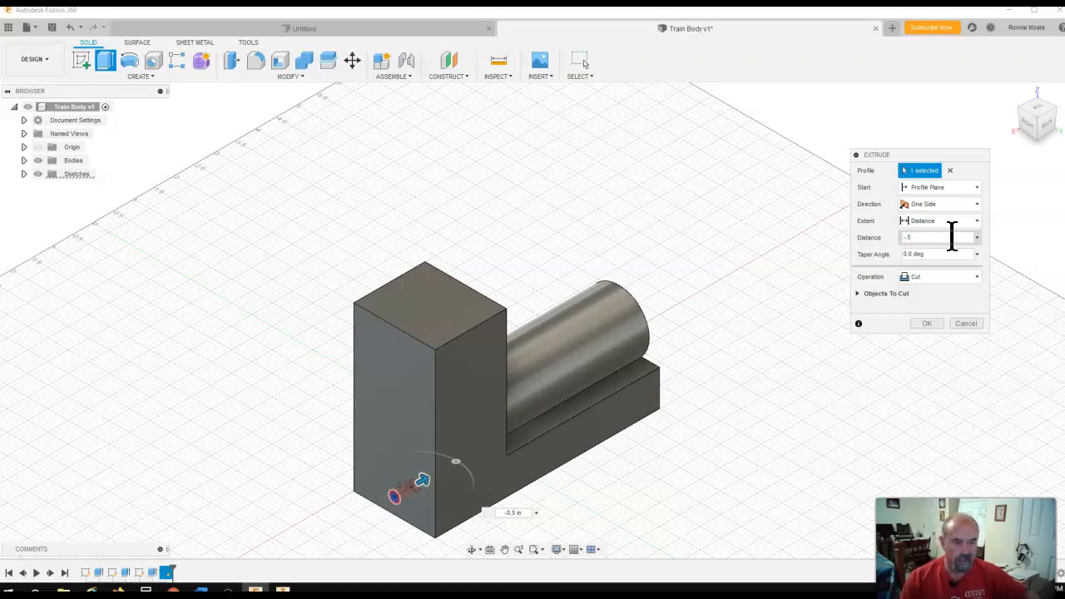
pyautogui.press('Return')
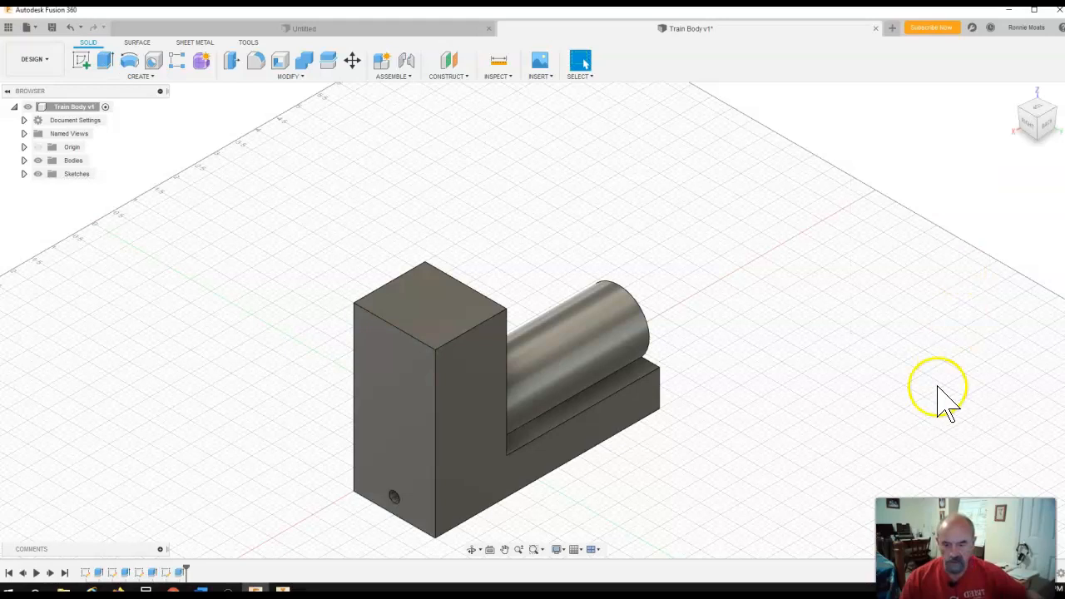
# Start a new sketch on the rear face and draw a 2.35 in radius Center Point Arc centered on the hole, extending past both side edges
pyautogui.click(83, 62)
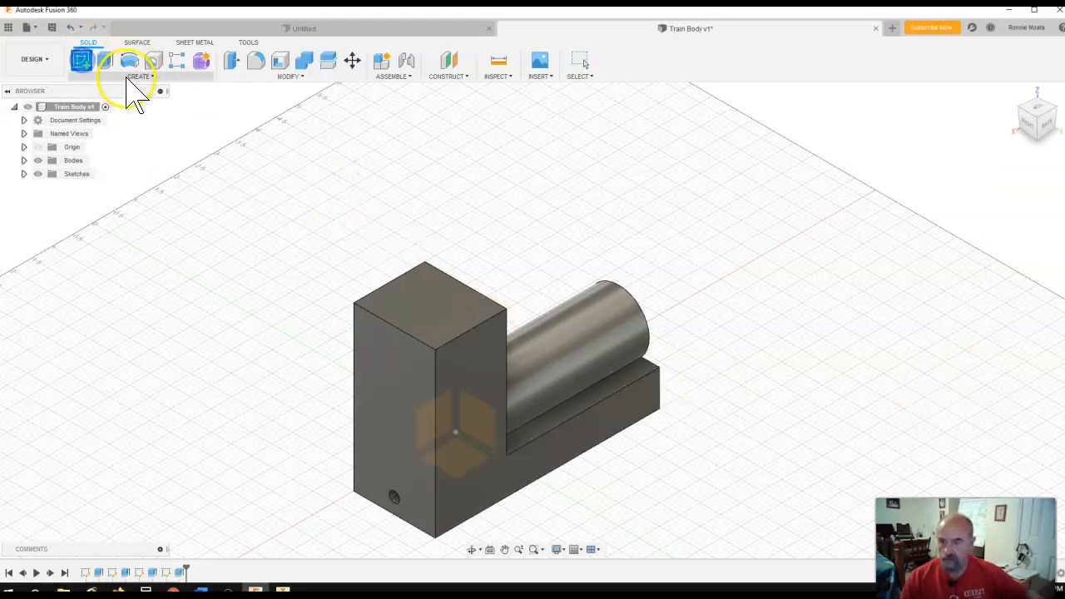
pyautogui.click(424, 446)
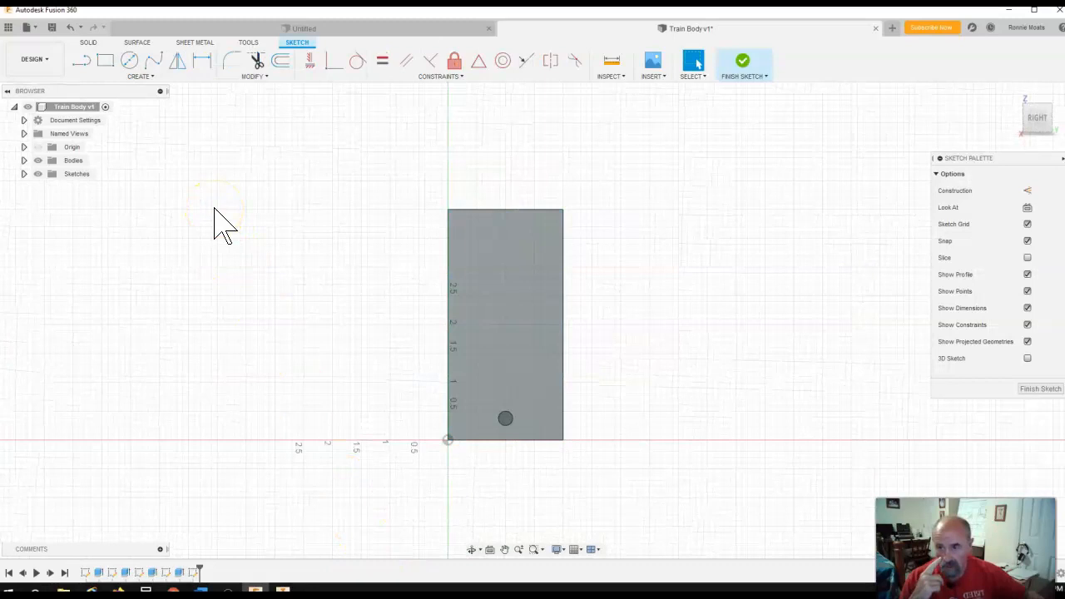
pyautogui.click(152, 77)
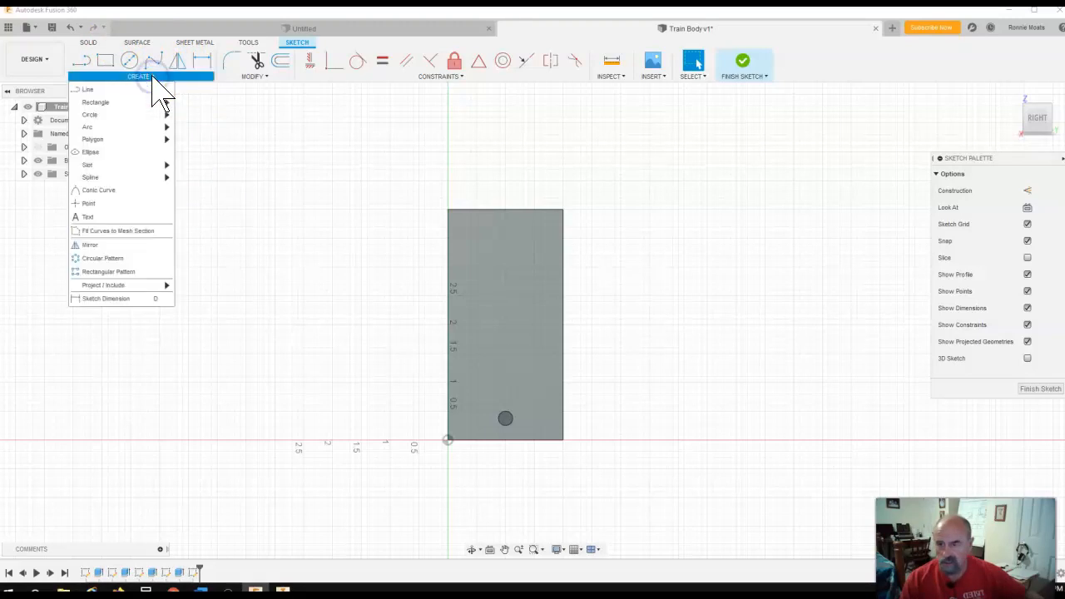
pyautogui.moveTo(151, 126)
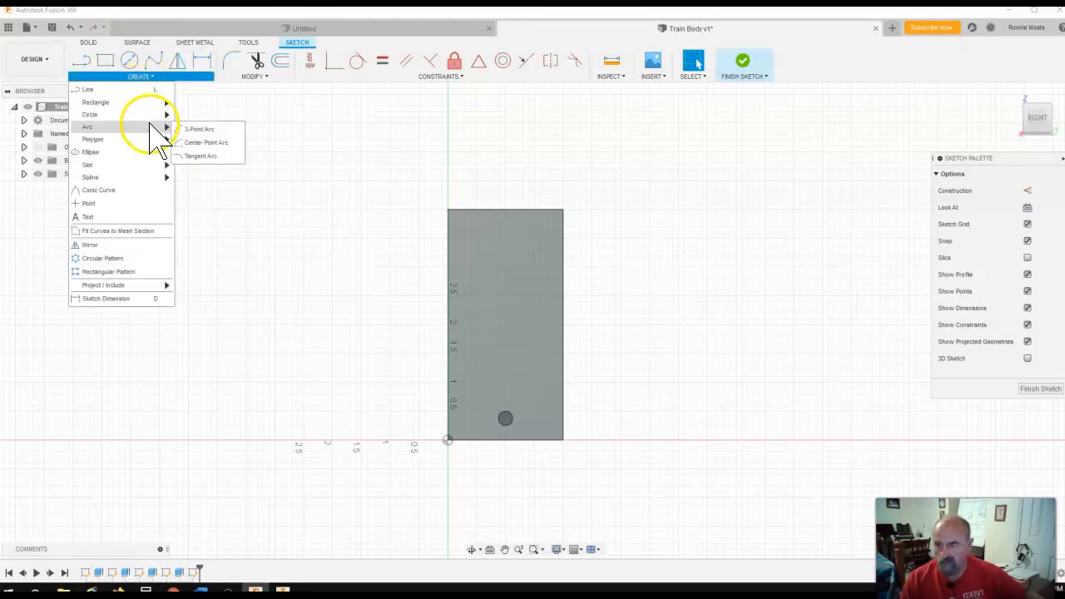
pyautogui.click(204, 143)
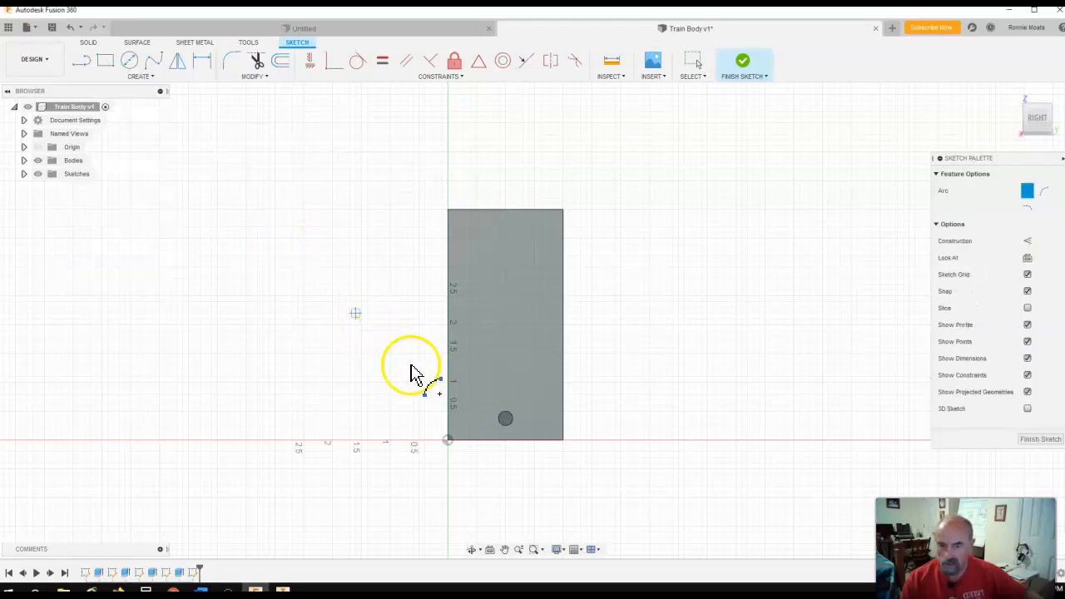
pyautogui.click(506, 422)
pyautogui.moveTo(494, 413); pyautogui.dragTo(414, 304)
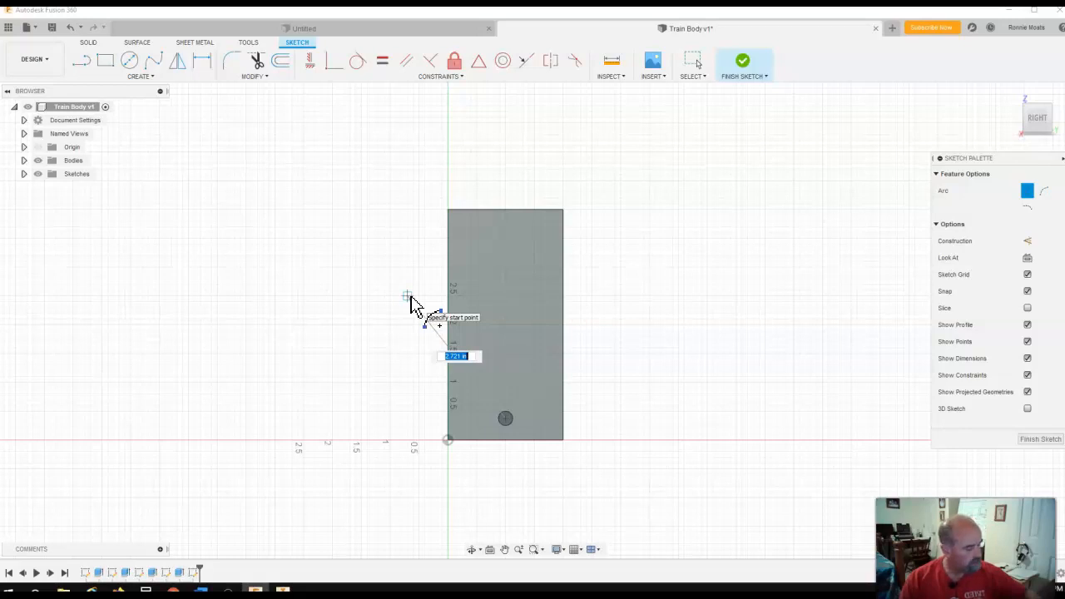
pyautogui.write('1')
pyautogui.write('.35')
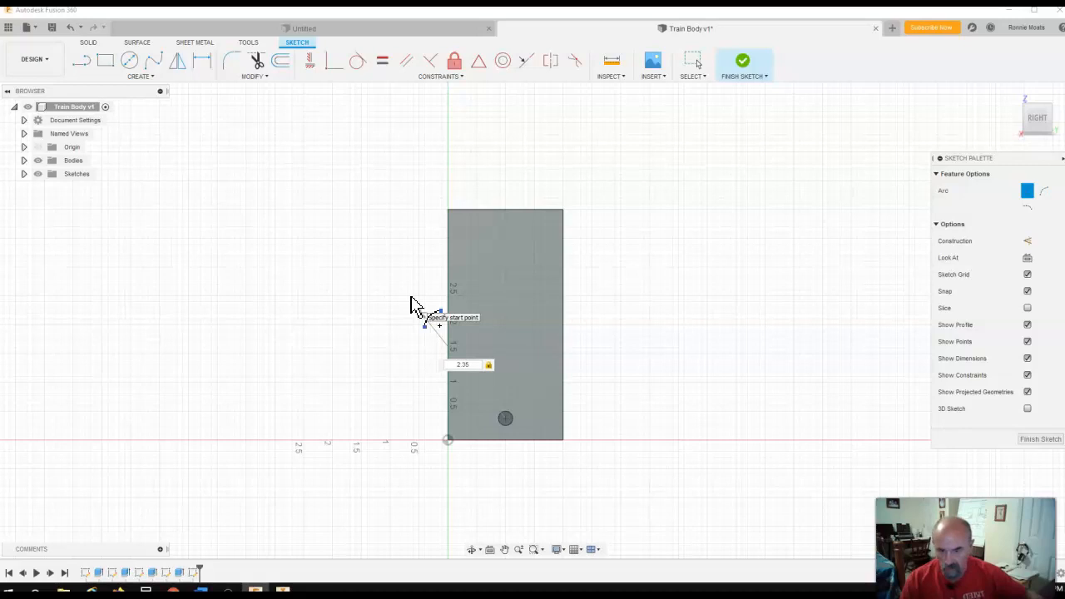
pyautogui.click(423, 297)
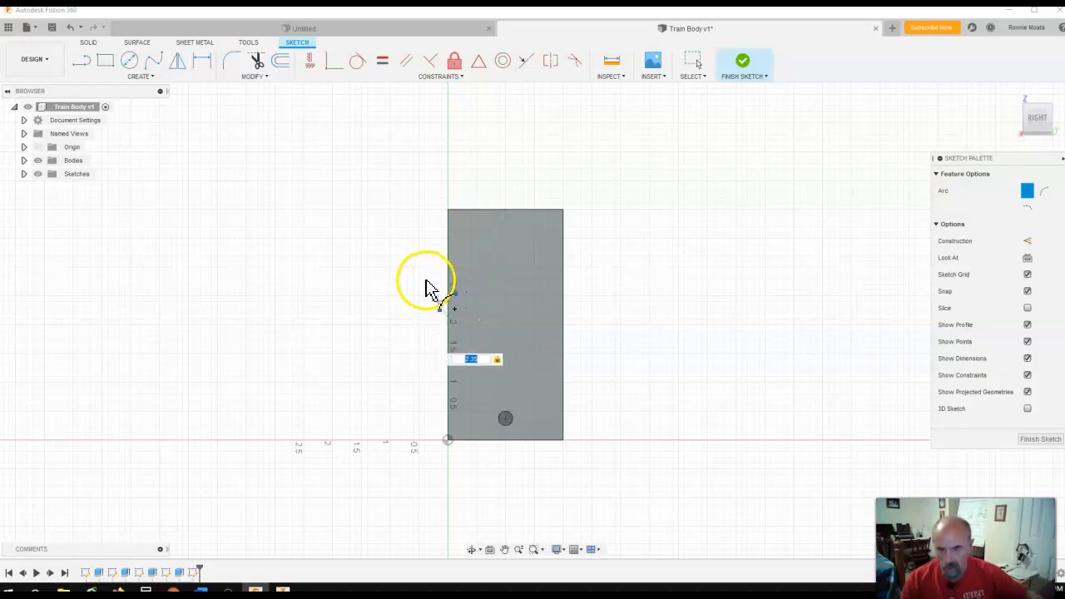
pyautogui.click(419, 284)
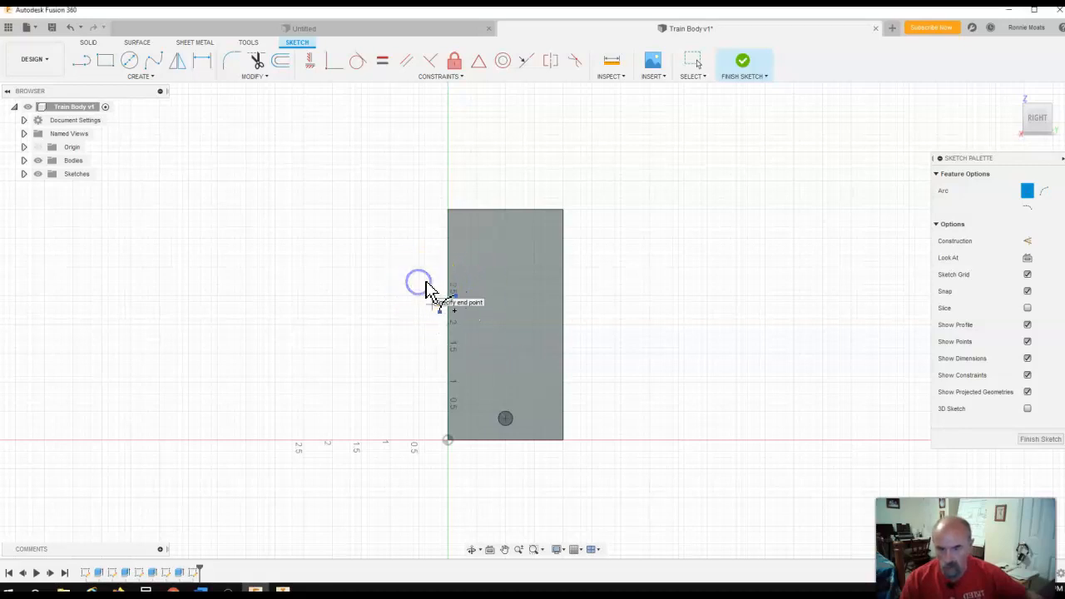
pyautogui.click(459, 280)
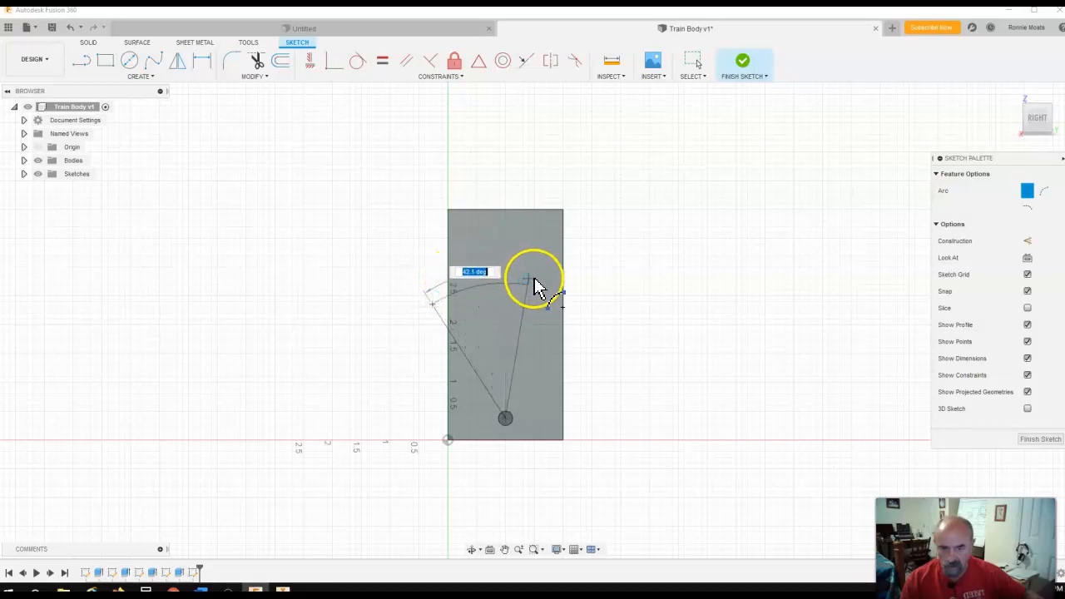
pyautogui.click(590, 308)
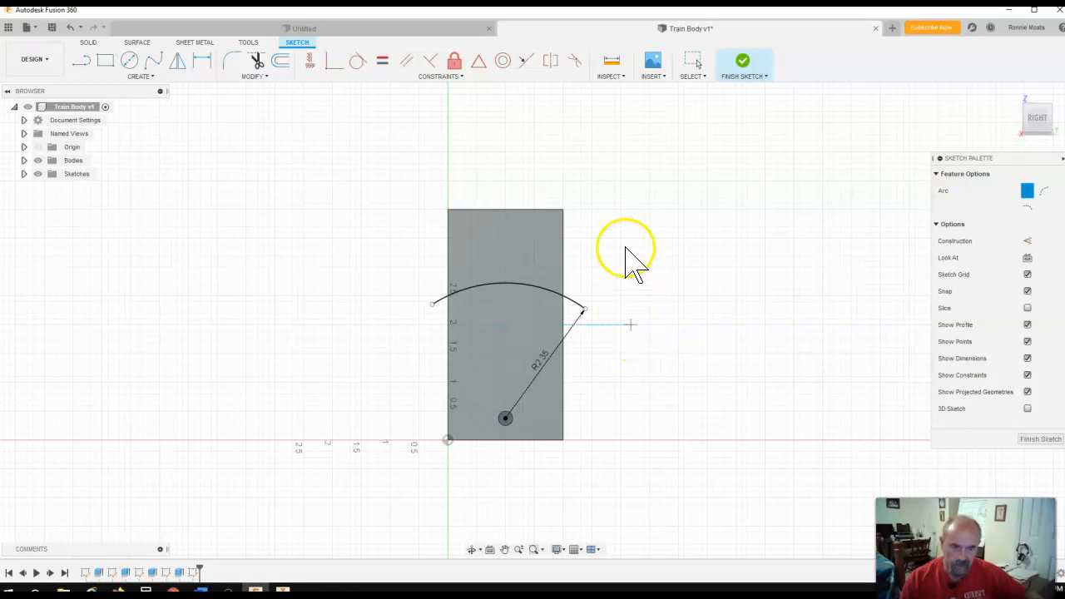
# Draw a chain of five lines around the cab top, joining both ends of the 2.35 in arc into a closed outline, and finish the sketch
pyautogui.press('Escape')
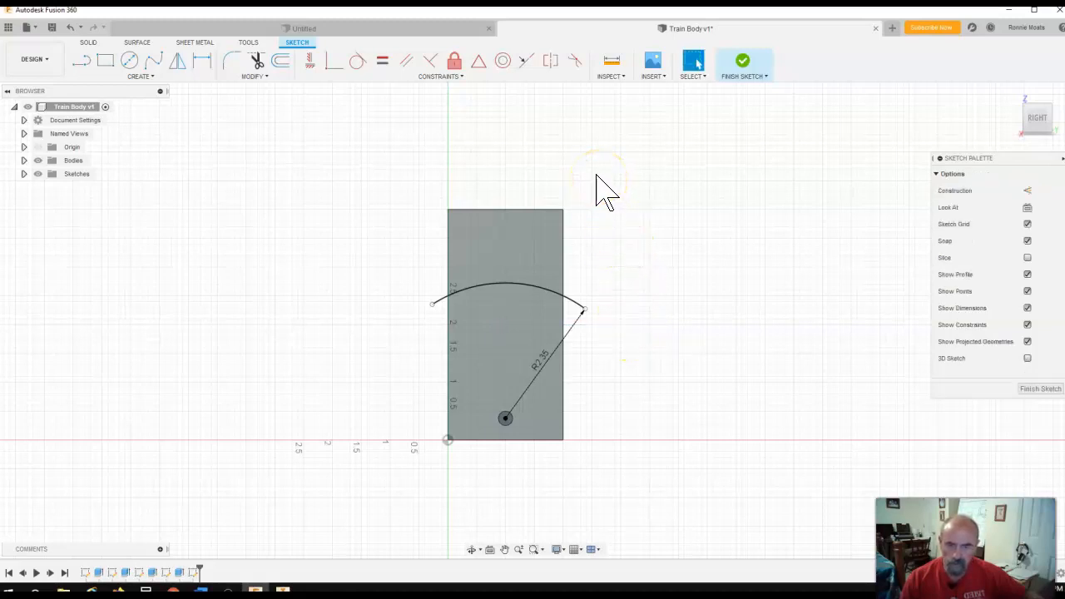
pyautogui.click(82, 62)
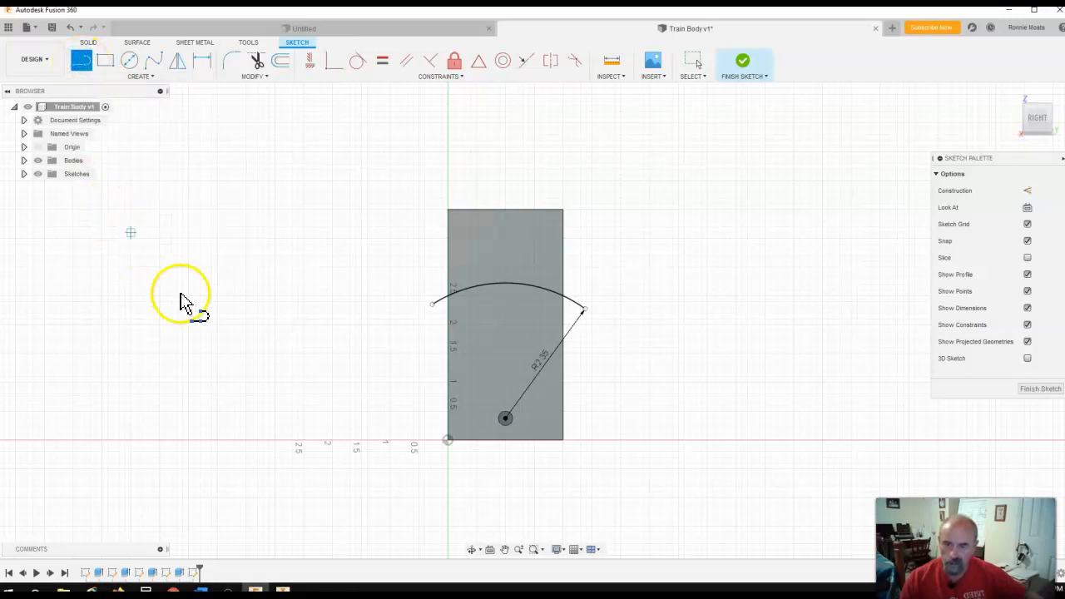
pyautogui.click(432, 306)
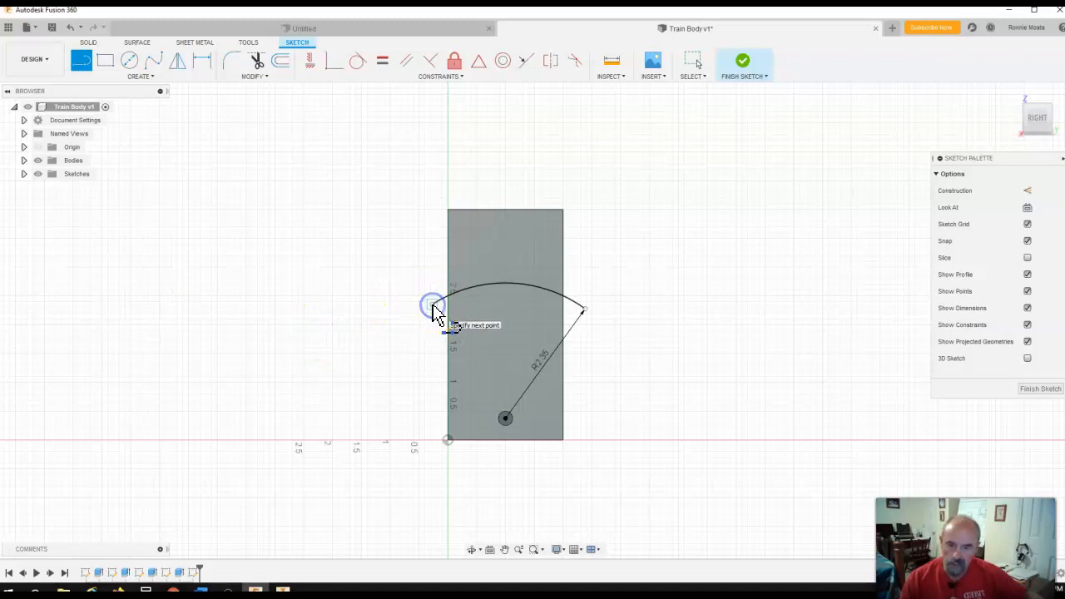
pyautogui.moveTo(433, 313); pyautogui.dragTo(350, 226)
pyautogui.click(339, 221)
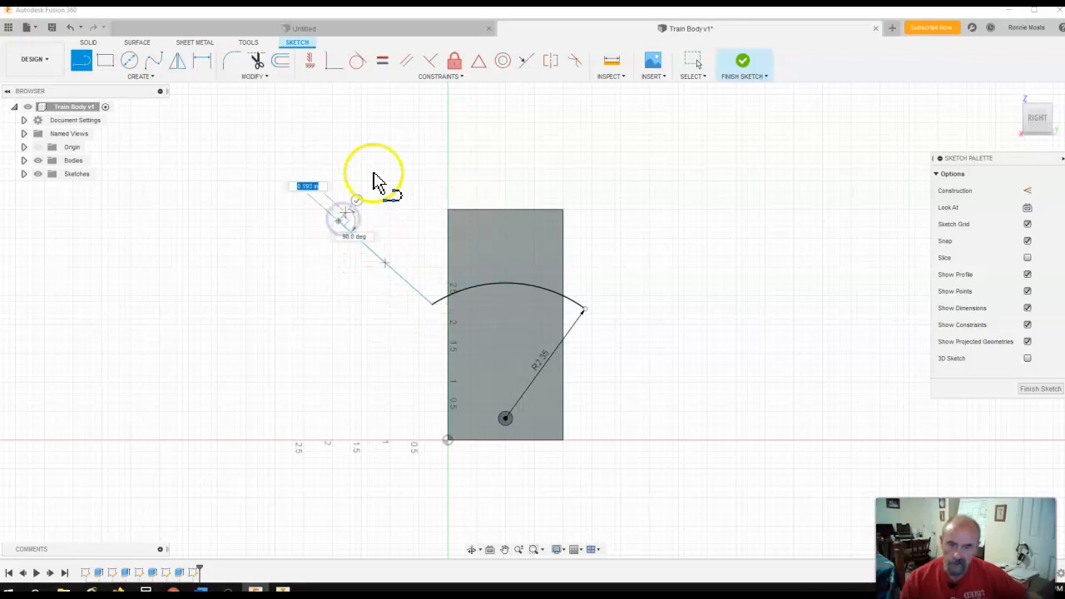
pyautogui.click(447, 148)
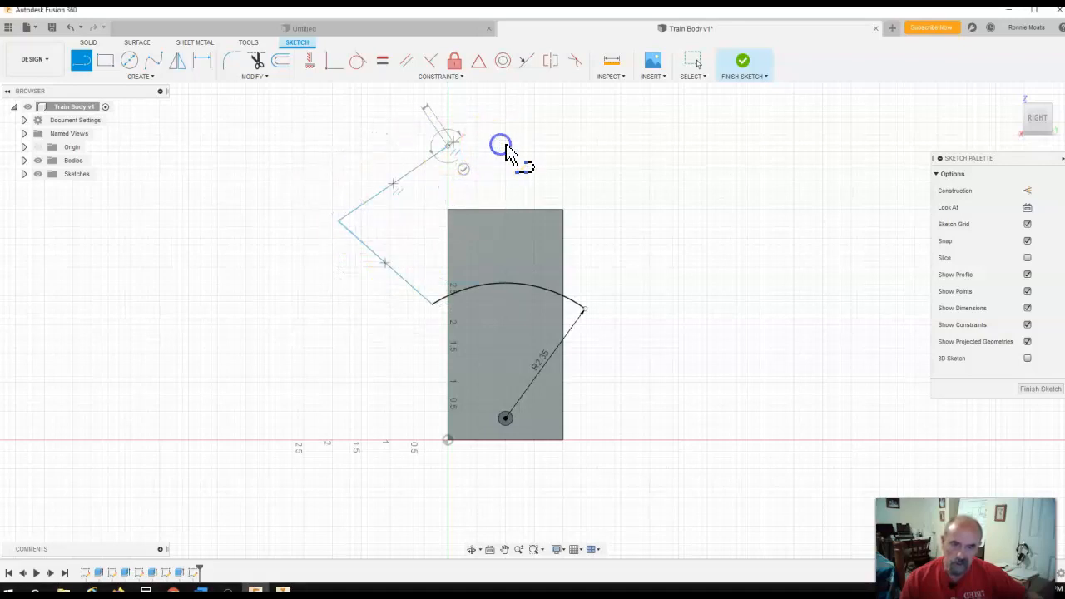
pyautogui.click(576, 158)
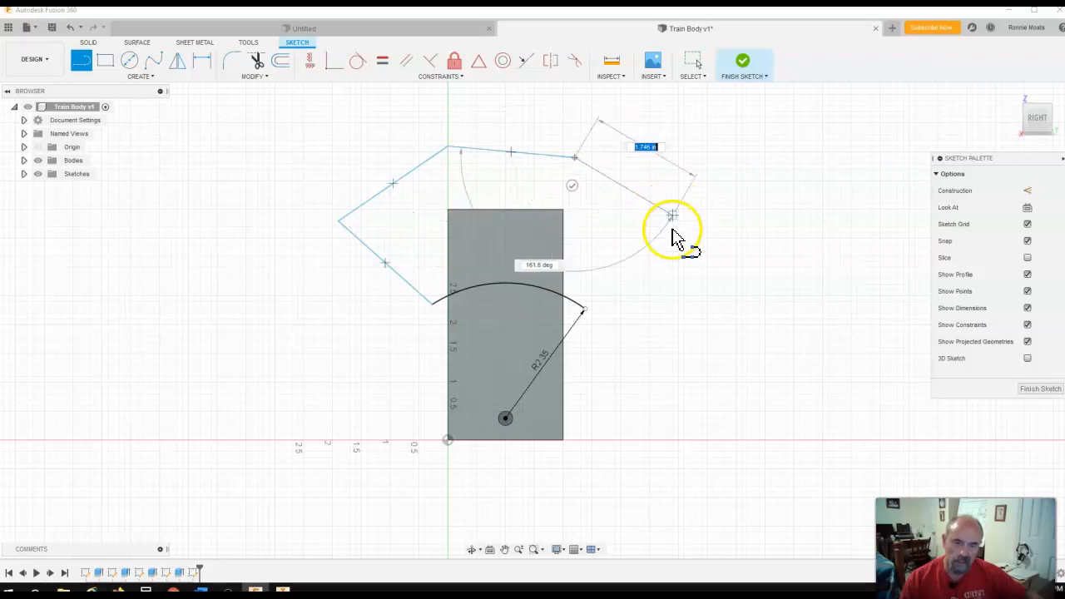
pyautogui.click(666, 264)
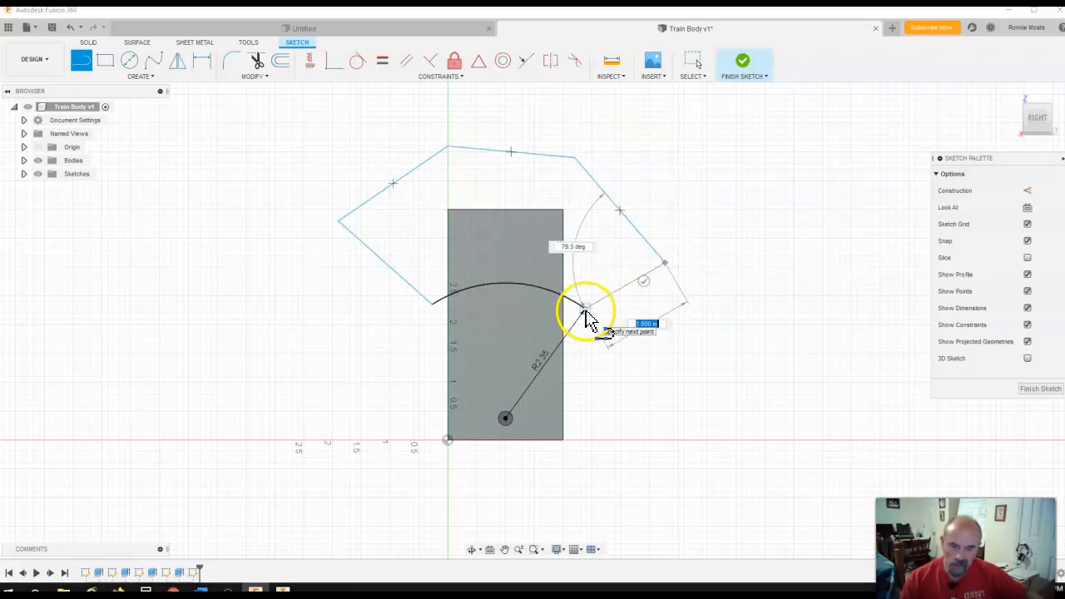
pyautogui.click(584, 311)
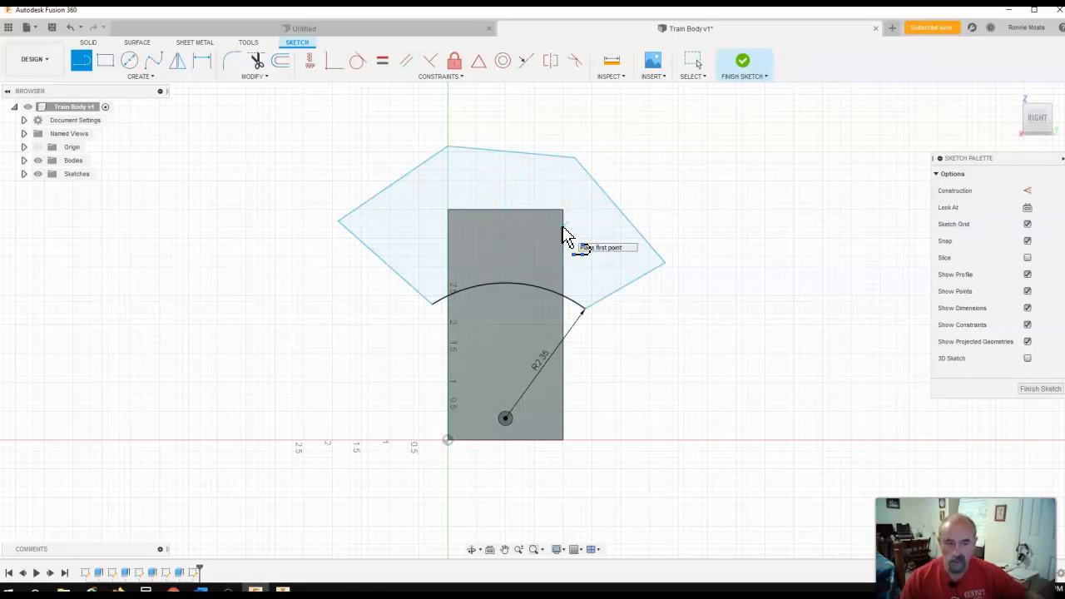
pyautogui.click(745, 63)
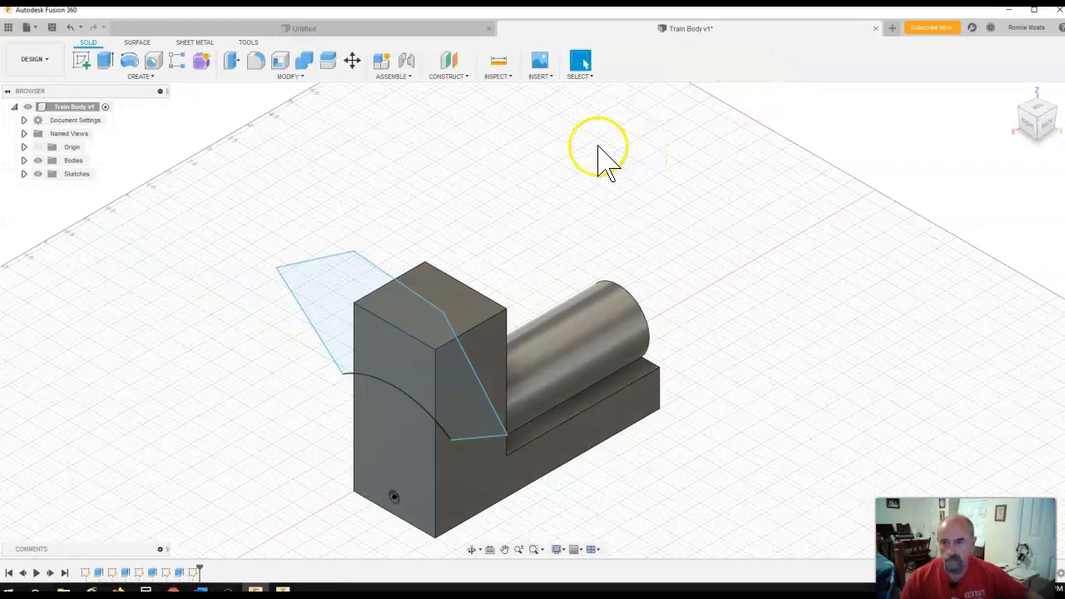
# Extrude the two profiles above the arc as a cut of -3.30 in through the cab to round its roof
pyautogui.click(106, 61)
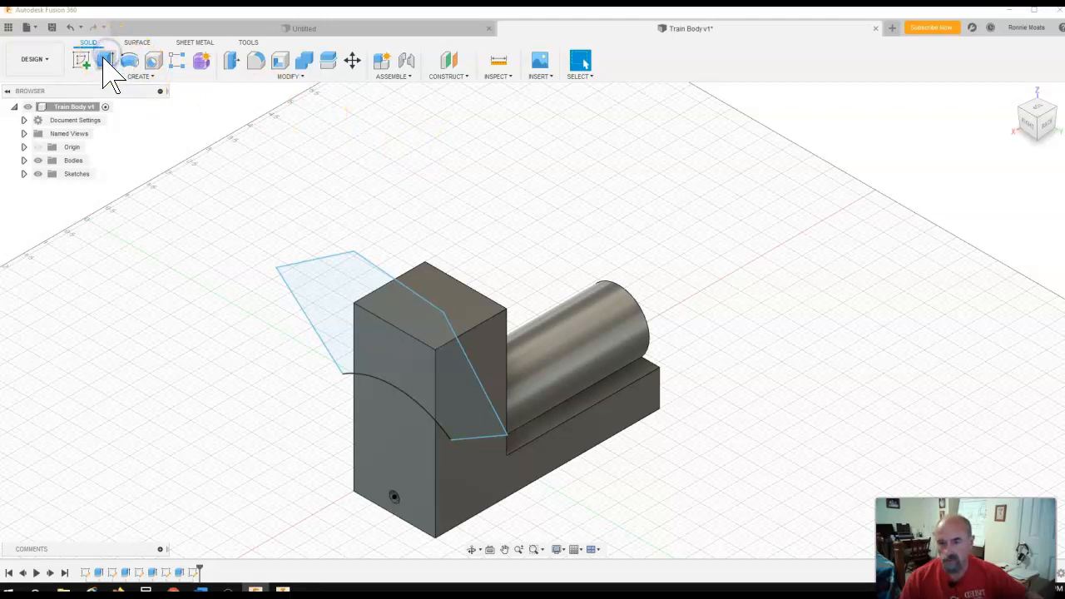
pyautogui.click(324, 304)
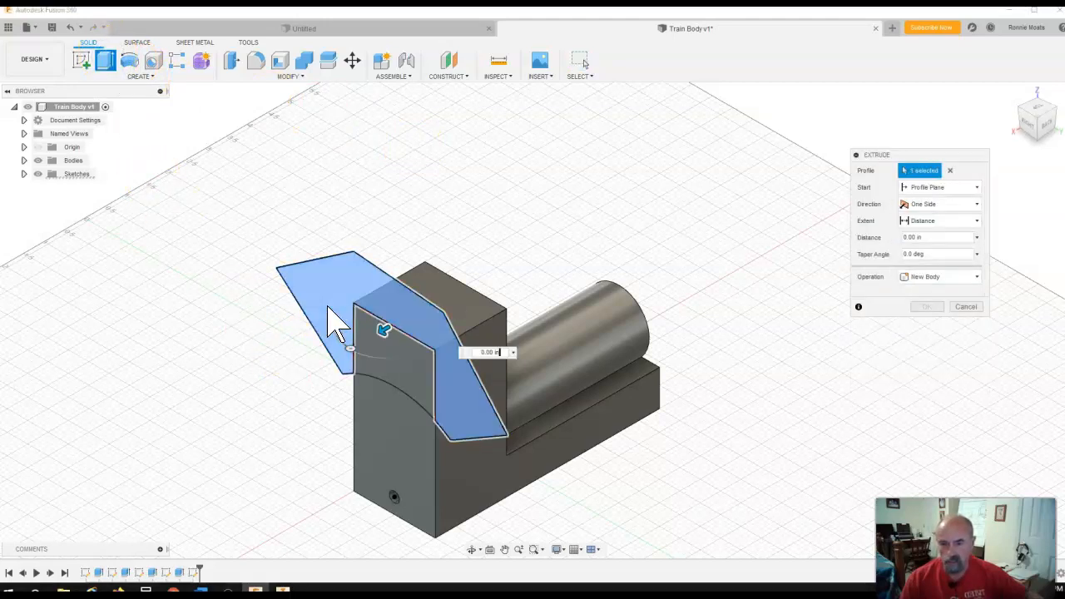
pyautogui.click(368, 353)
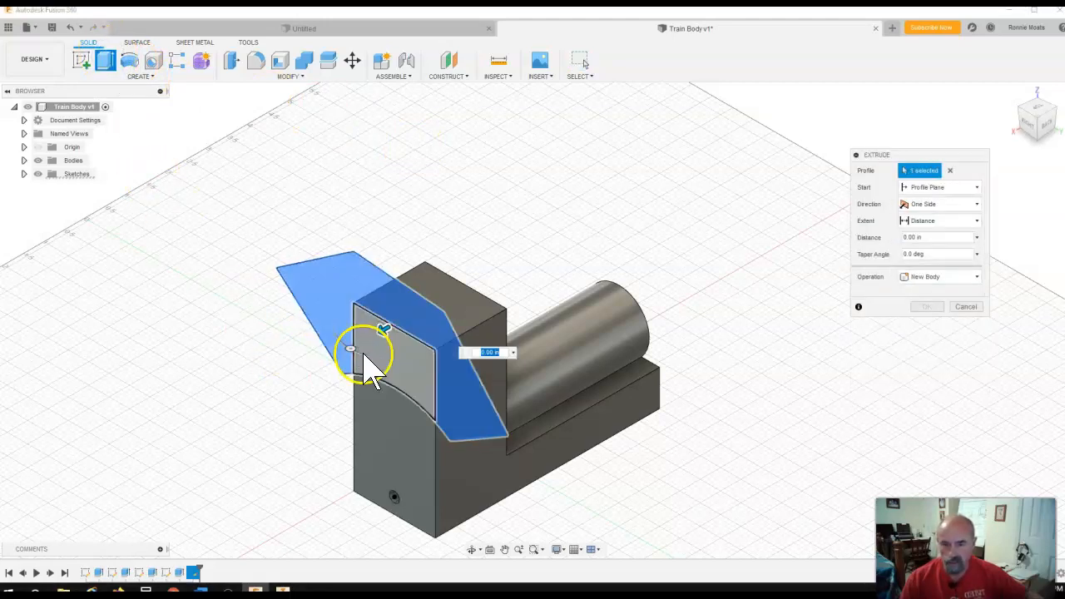
pyautogui.click(420, 373)
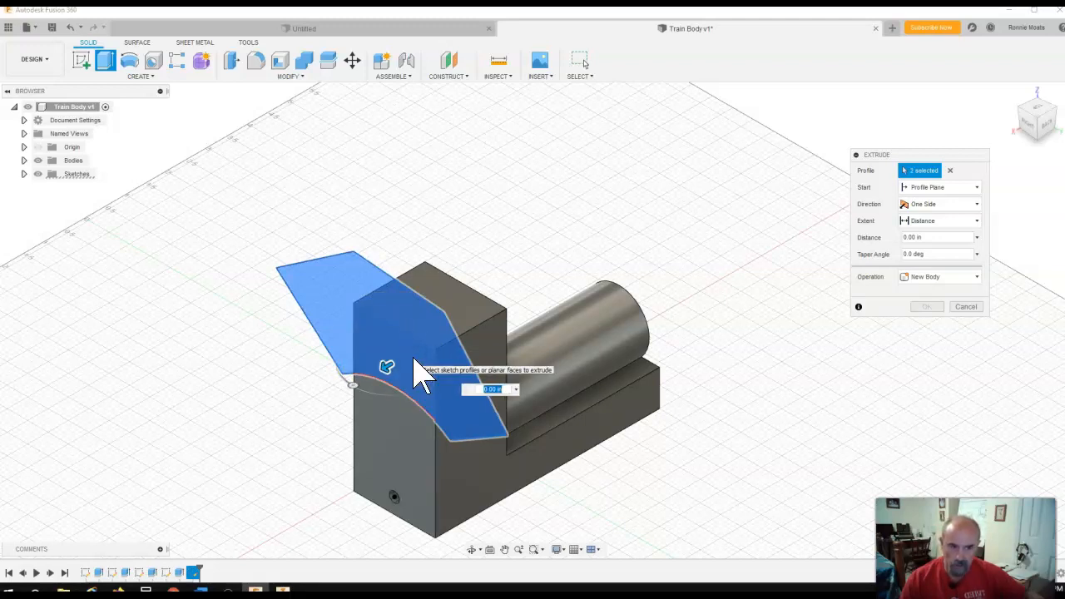
pyautogui.click(387, 368)
pyautogui.click(500, 376)
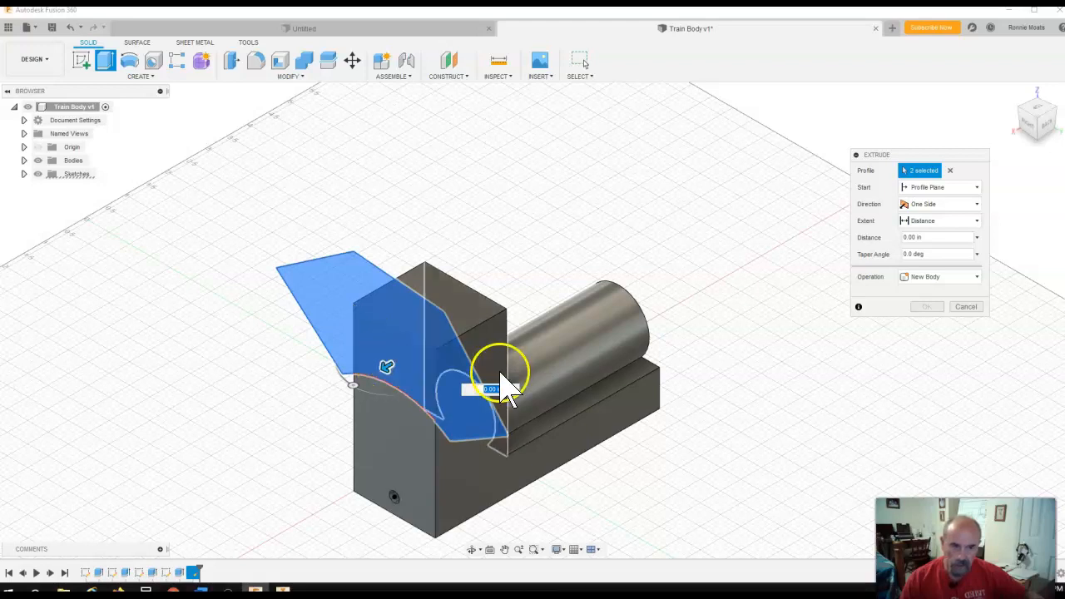
pyautogui.click(978, 278)
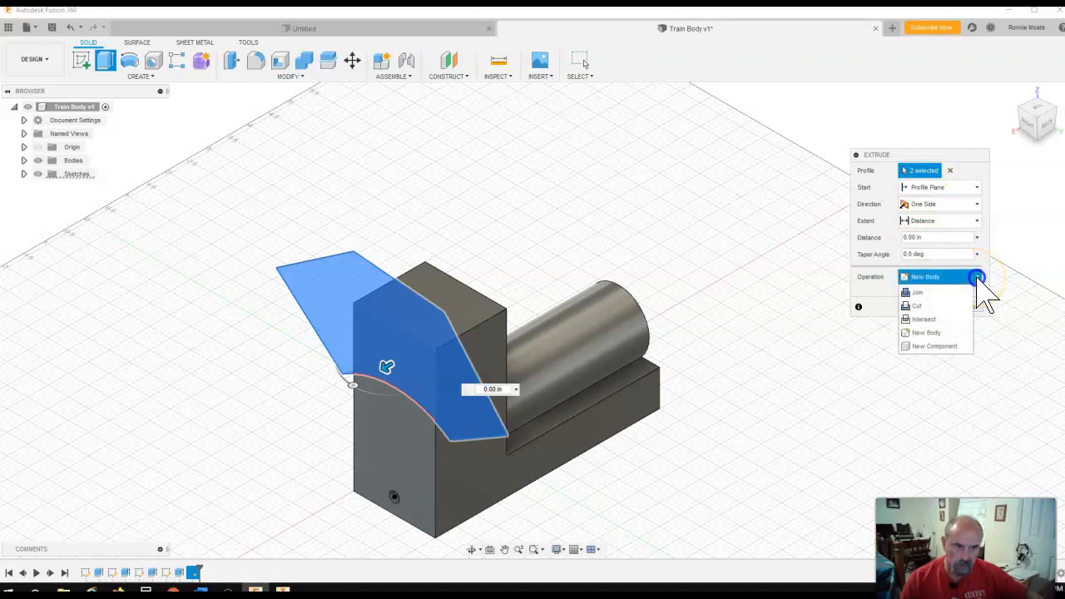
pyautogui.click(925, 306)
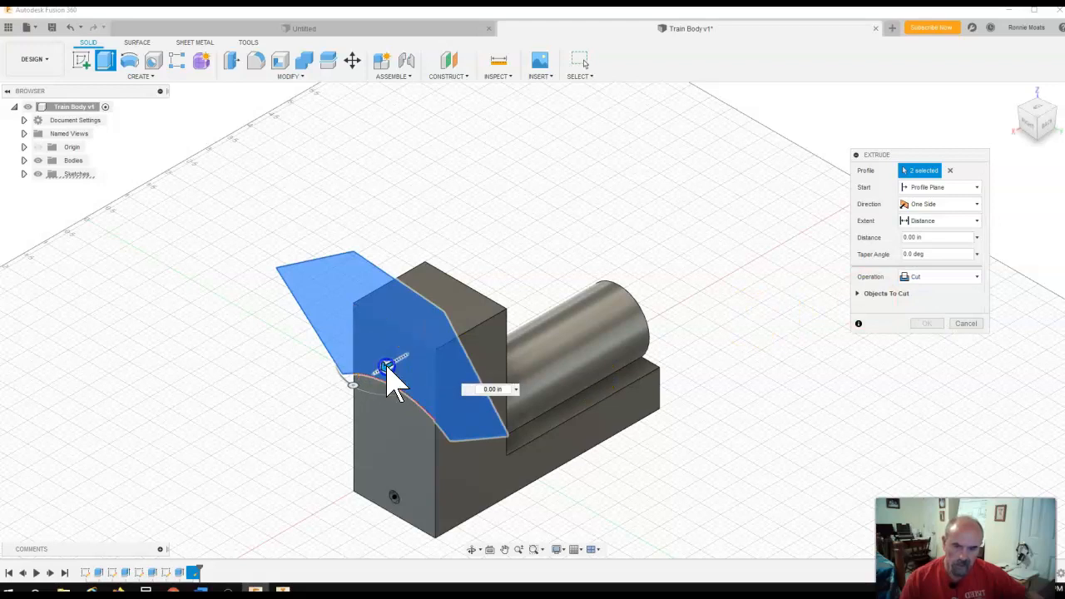
pyautogui.moveTo(442, 346); pyautogui.dragTo(558, 318)
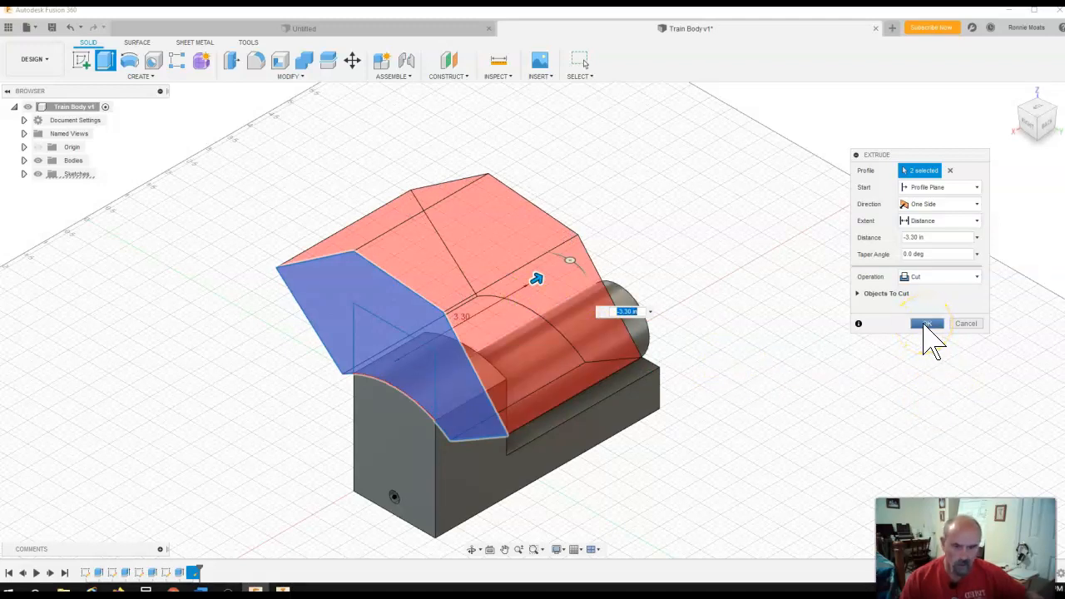
pyautogui.click(928, 324)
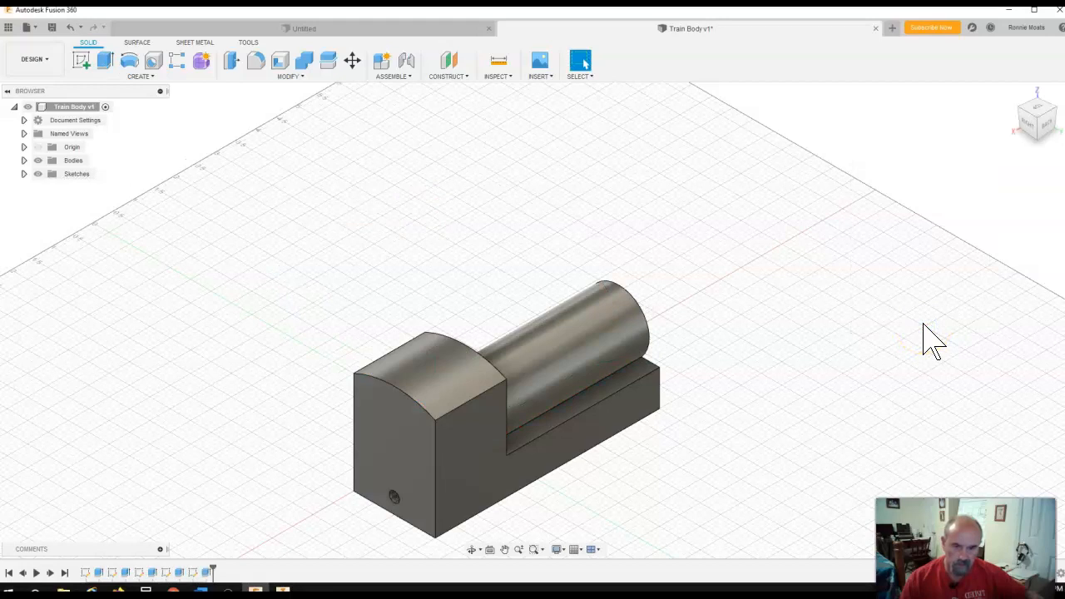
# Start a new sketch on the body's front-facing side face, seen with the cab on the right
pyautogui.click(1027, 122)
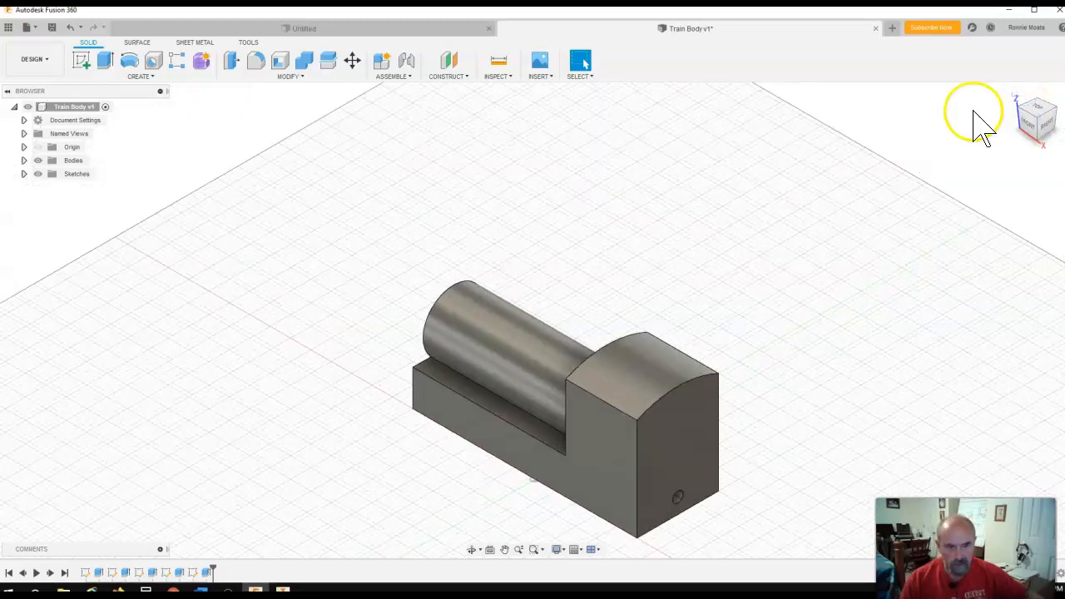
pyautogui.click(82, 63)
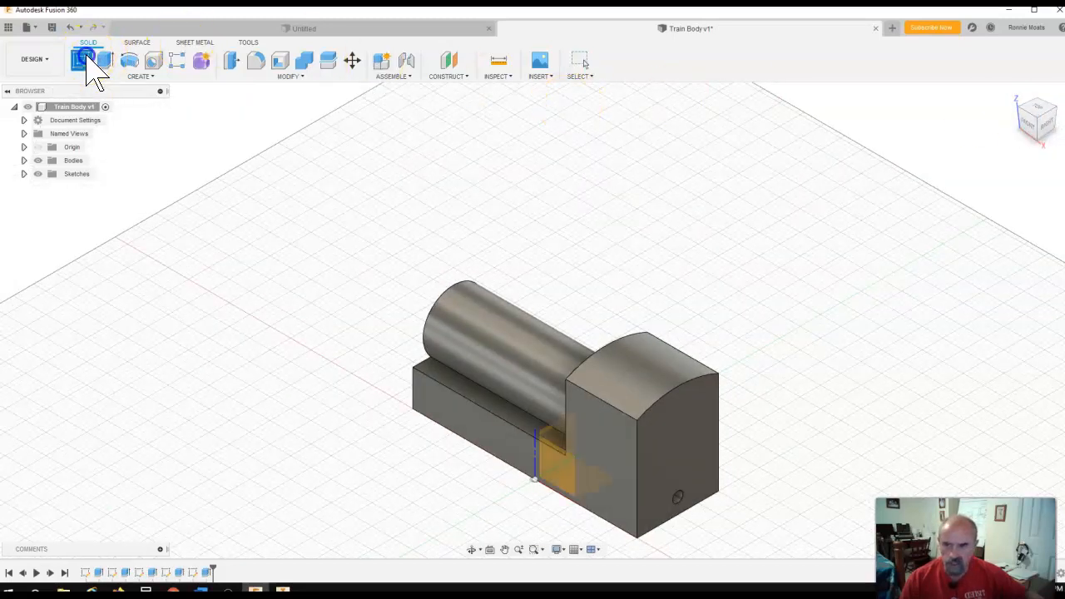
pyautogui.click(610, 443)
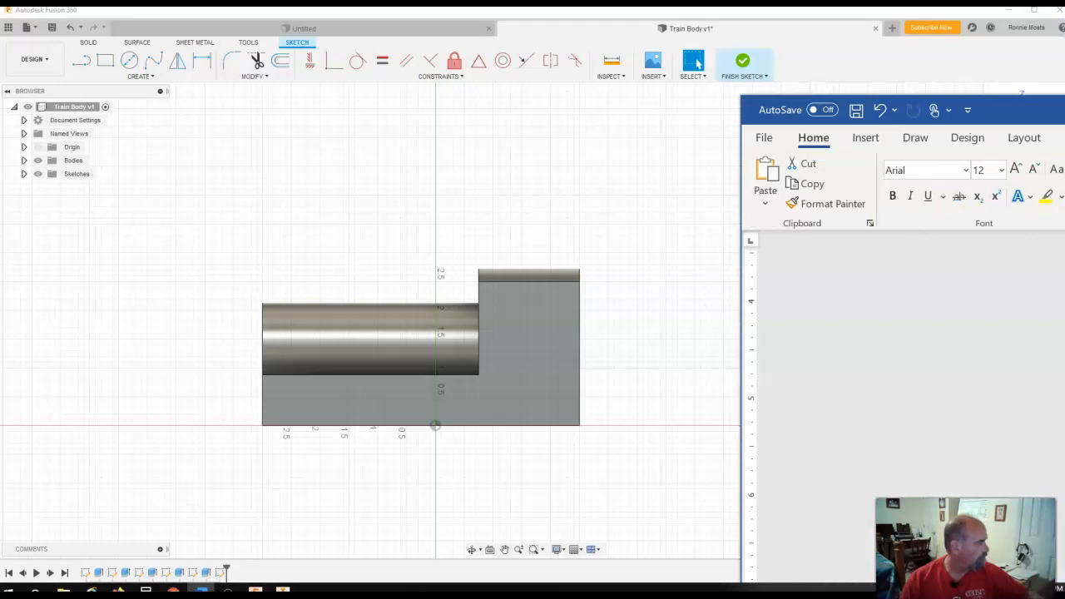
# Switch to the Word document and examine the Train Body drawings for the size and position of the round cutout in the cab's rear
pyautogui.moveTo(1064, 110); pyautogui.dragTo(944, 90)
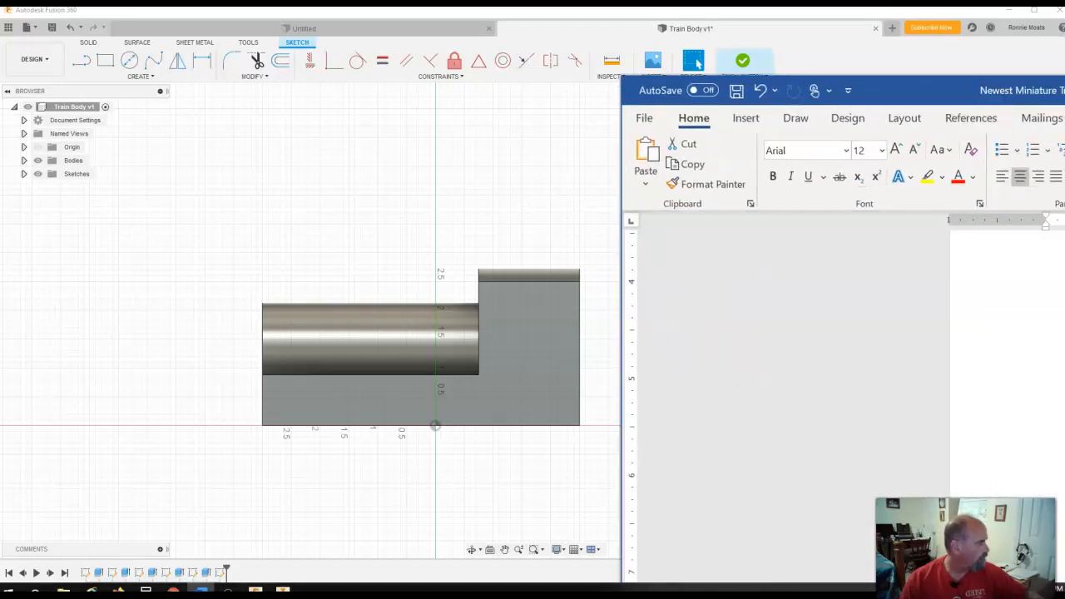
pyautogui.hotkey('alt', 'Tab')
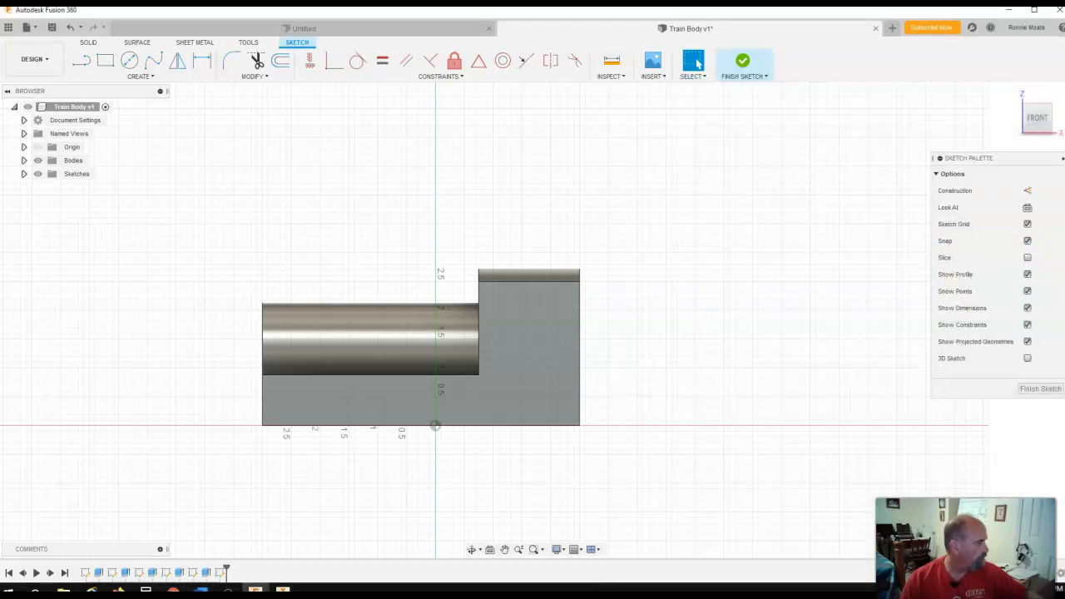
pyautogui.hotkey('alt', 'Tab')
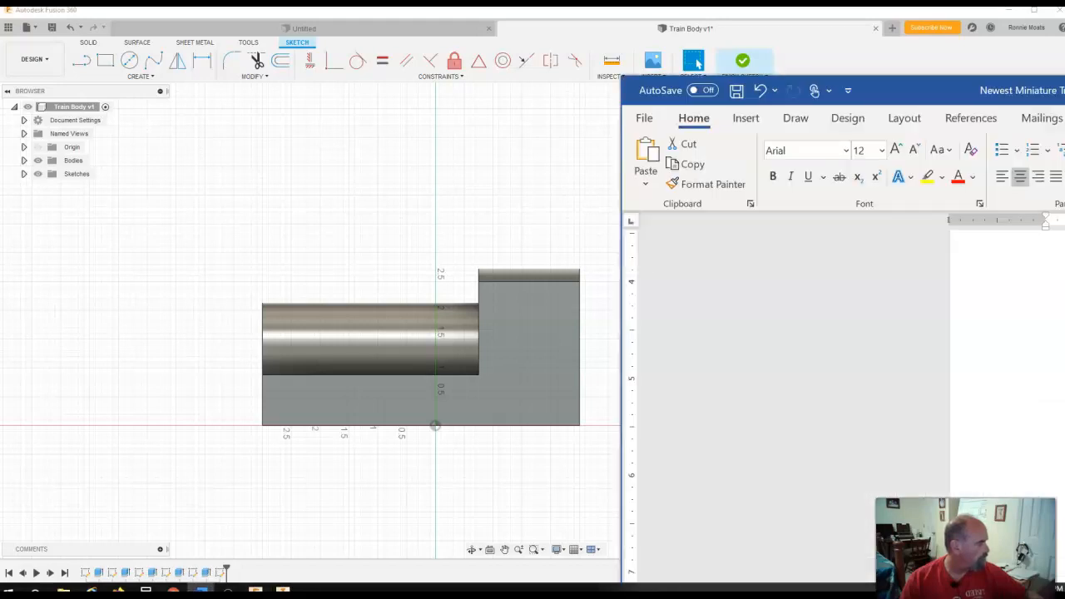
pyautogui.hotkey('alt', 'Tab')
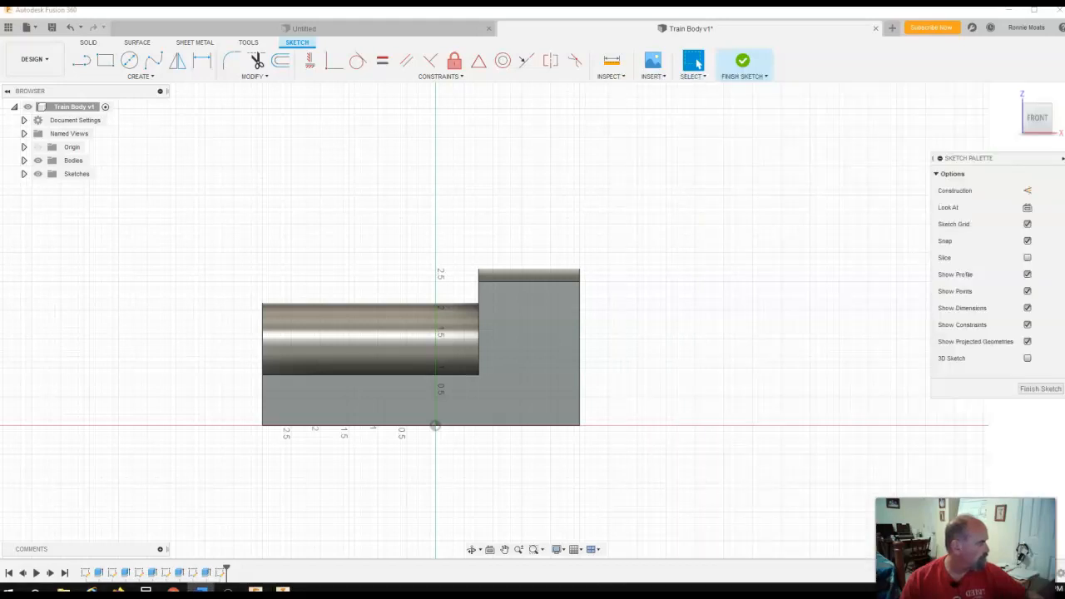
pyautogui.hotkey('alt', 'Tab')
pyautogui.moveTo(899, 90)
pyautogui.mouseDown()
pyautogui.moveTo(640, 90)
pyautogui.moveTo(419, 56)
pyautogui.mouseUp()
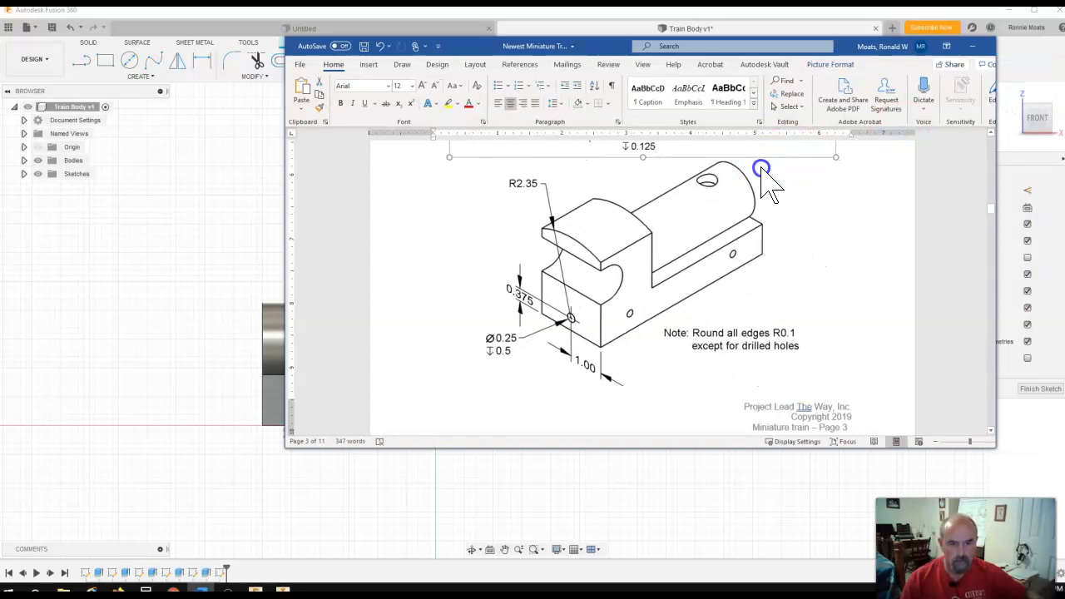
pyautogui.moveTo(993, 205); pyautogui.dragTo(992, 197)
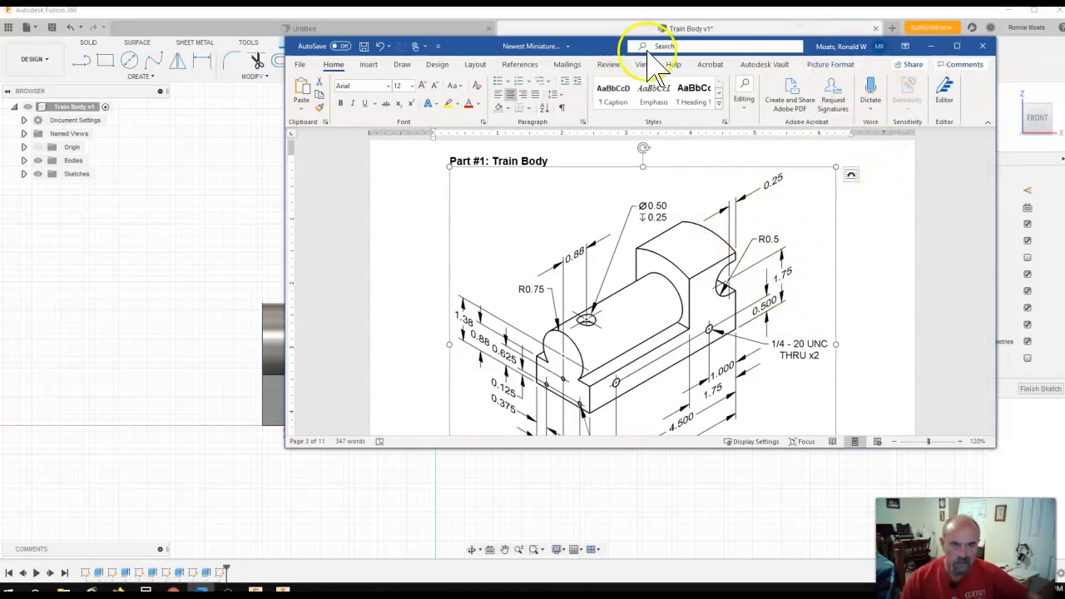
pyautogui.moveTo(607, 52); pyautogui.dragTo(1049, 143)
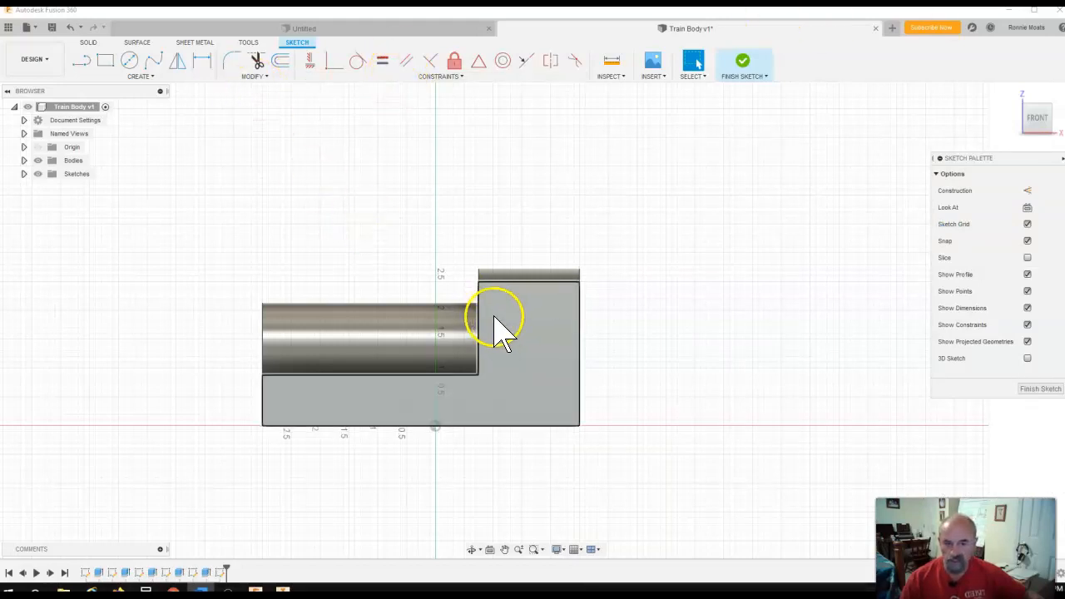
# Back in Fusion 360, draw a 1.00 in diameter circle on the cab's side face, overlapping its rear edge
pyautogui.click(130, 64)
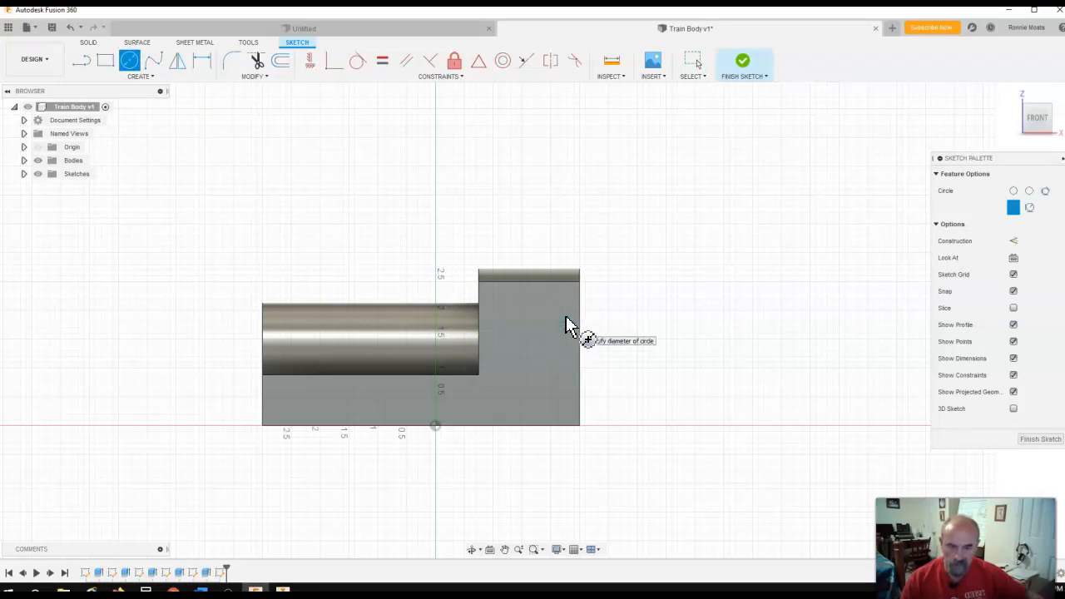
pyautogui.click(553, 316)
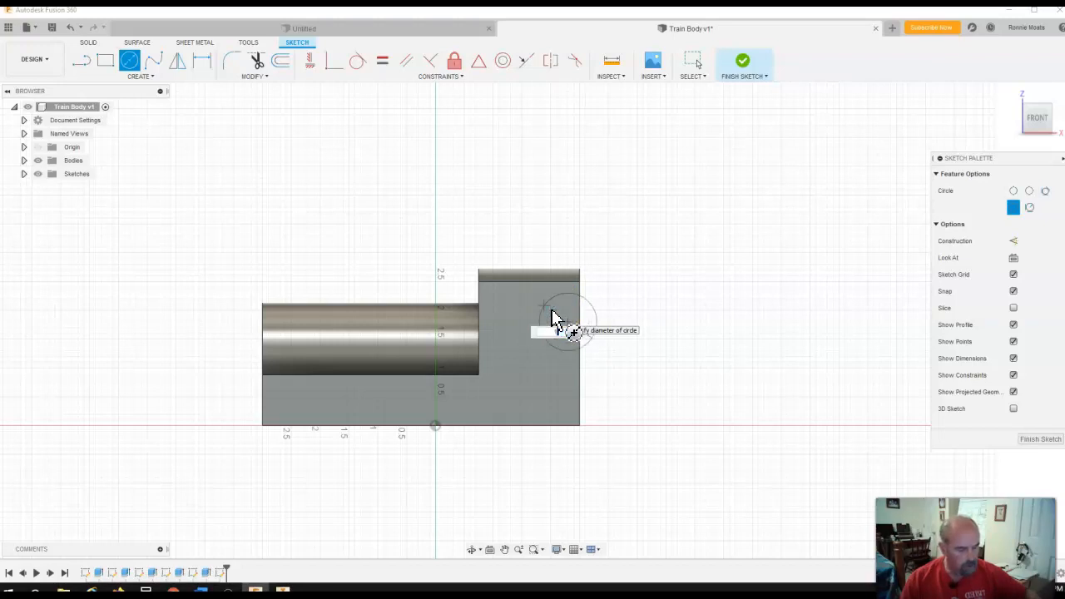
pyautogui.click(556, 321)
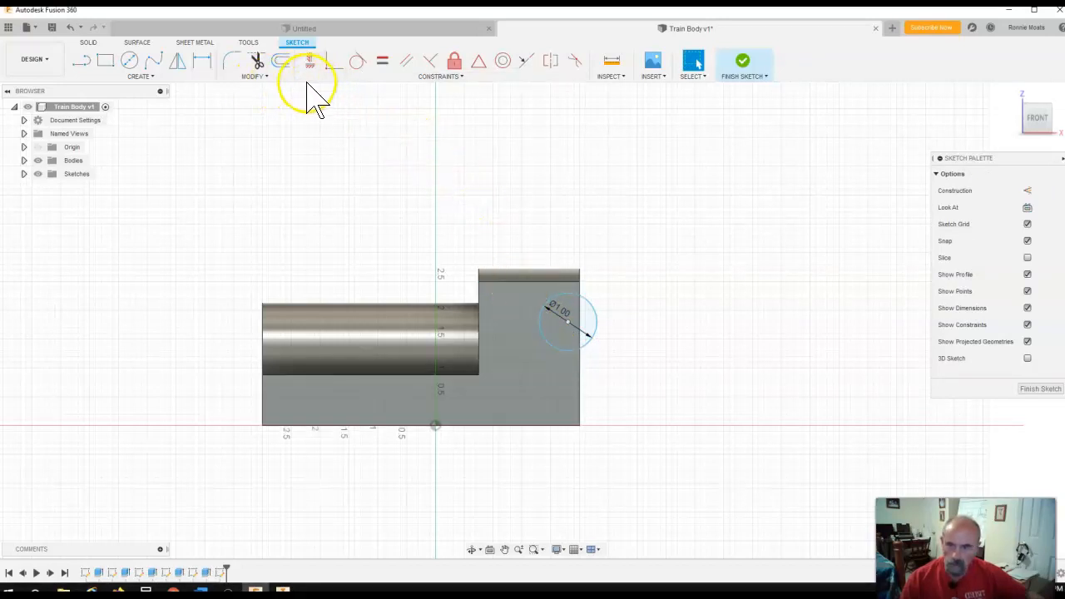
# Dimension the circle's center 0.25 in horizontally from the cab's rear edge
pyautogui.click(202, 62)
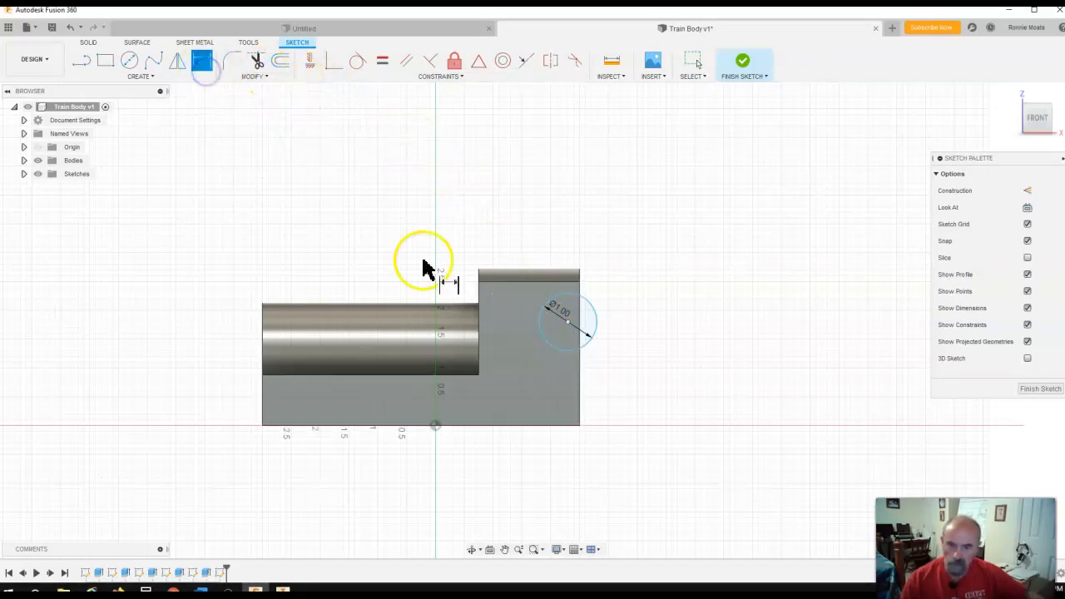
pyautogui.click(573, 330)
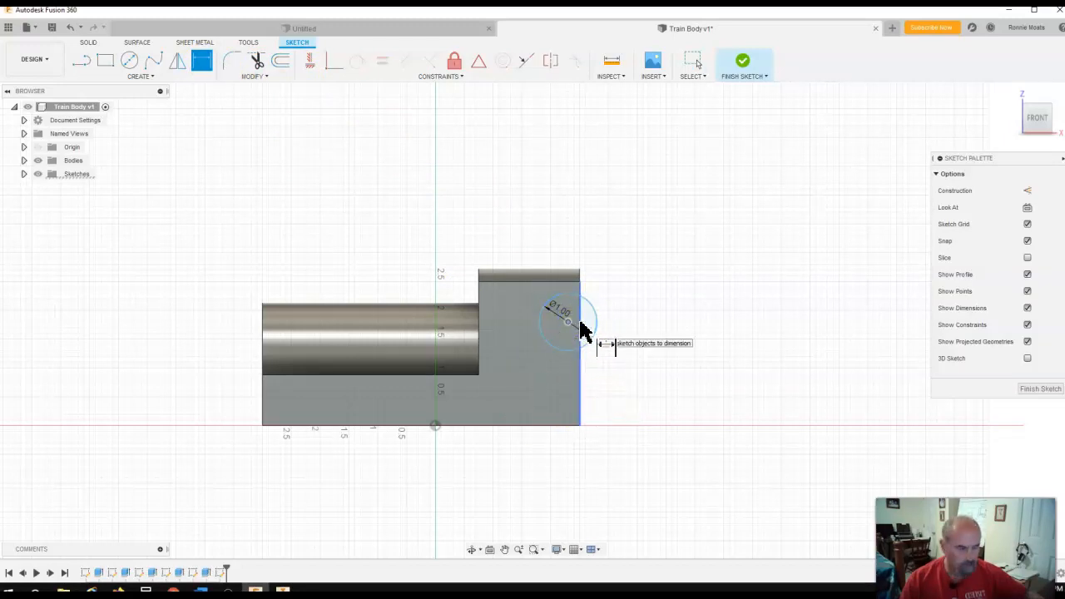
pyautogui.moveTo(582, 330); pyautogui.dragTo(575, 240)
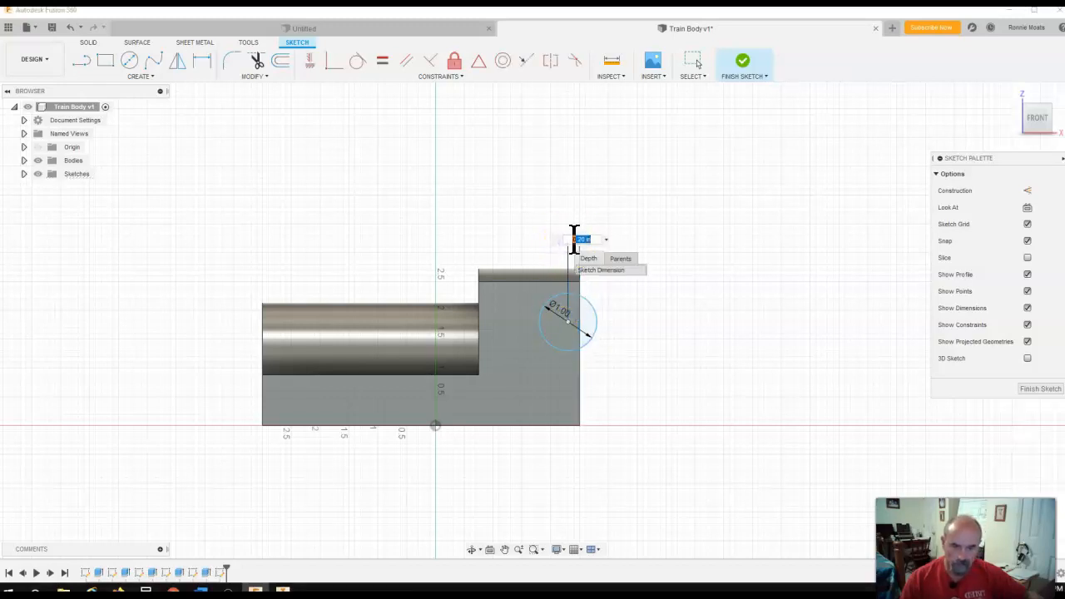
pyautogui.press('Return')
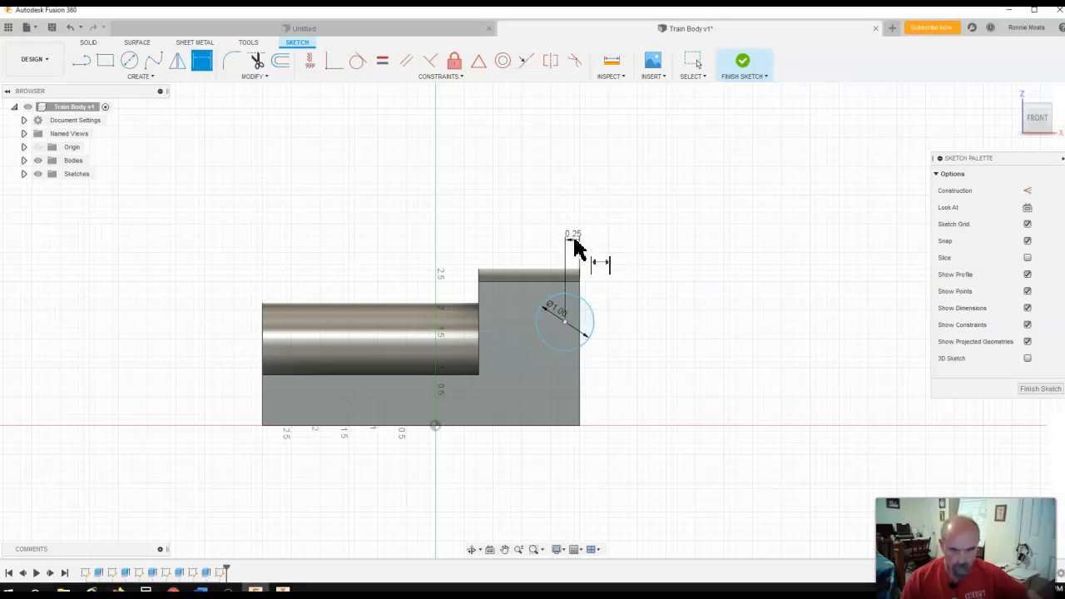
# Dimension the circle's center 1.75 in vertically above the body's bottom edge
pyautogui.moveTo(587, 326); pyautogui.dragTo(566, 437)
pyautogui.click(562, 428)
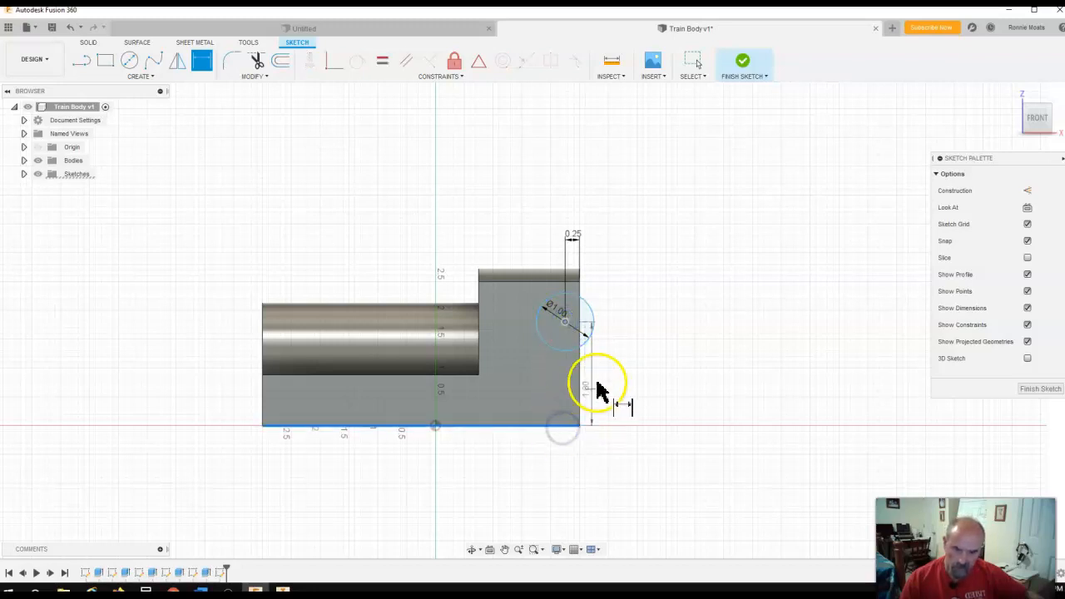
pyautogui.click(642, 363)
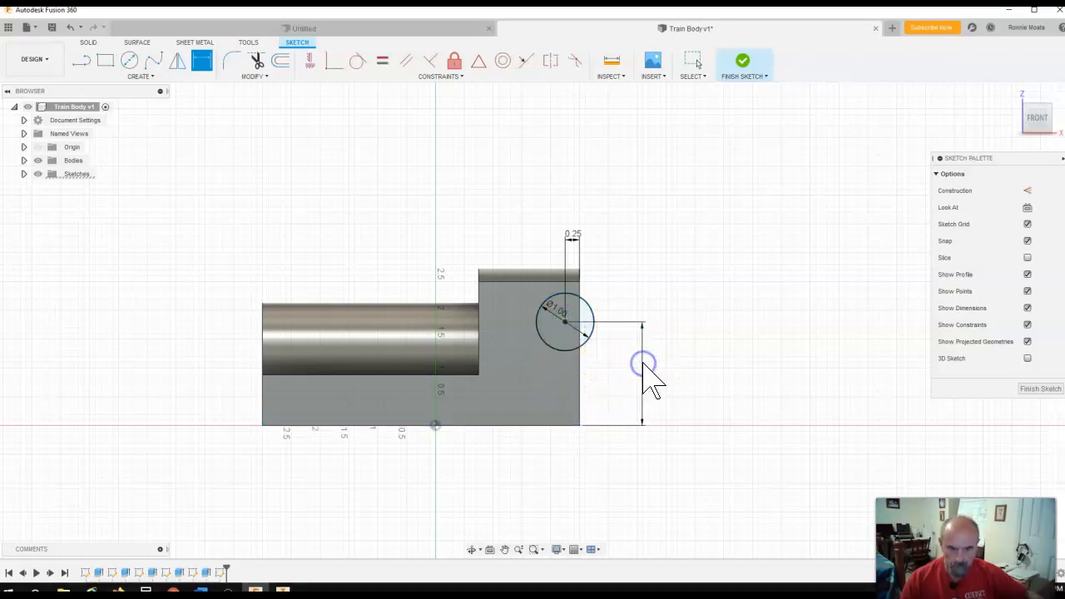
pyautogui.doubleClick(642, 362)
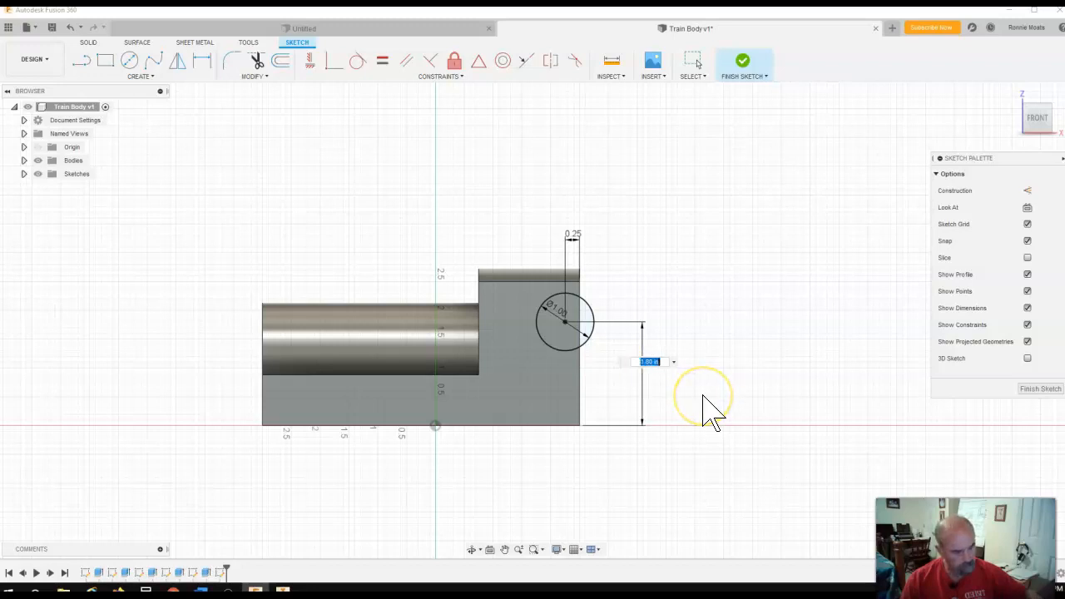
pyautogui.press('Return')
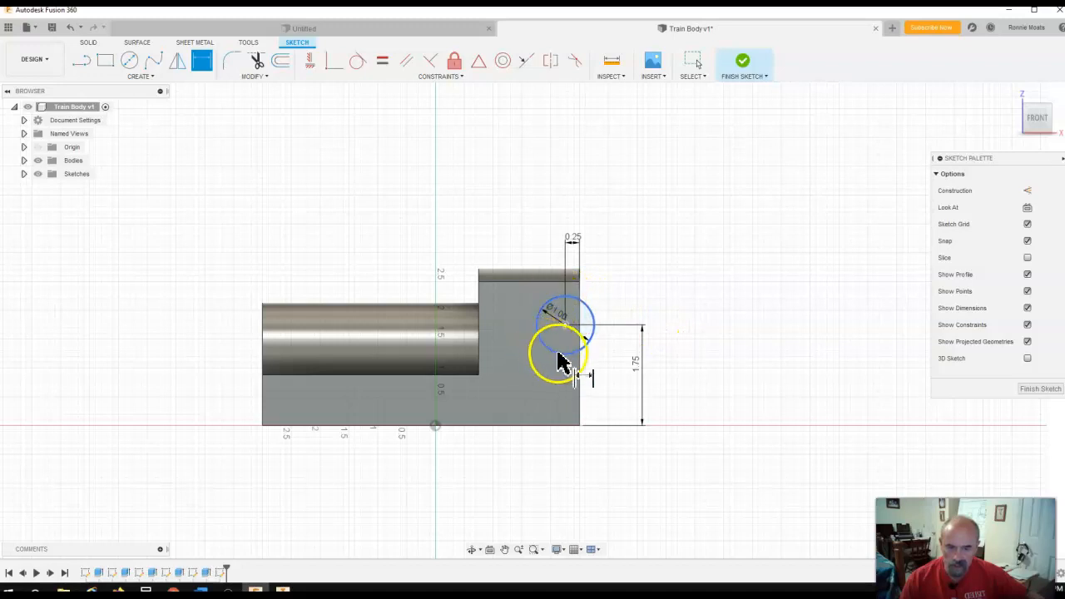
pyautogui.click(559, 306)
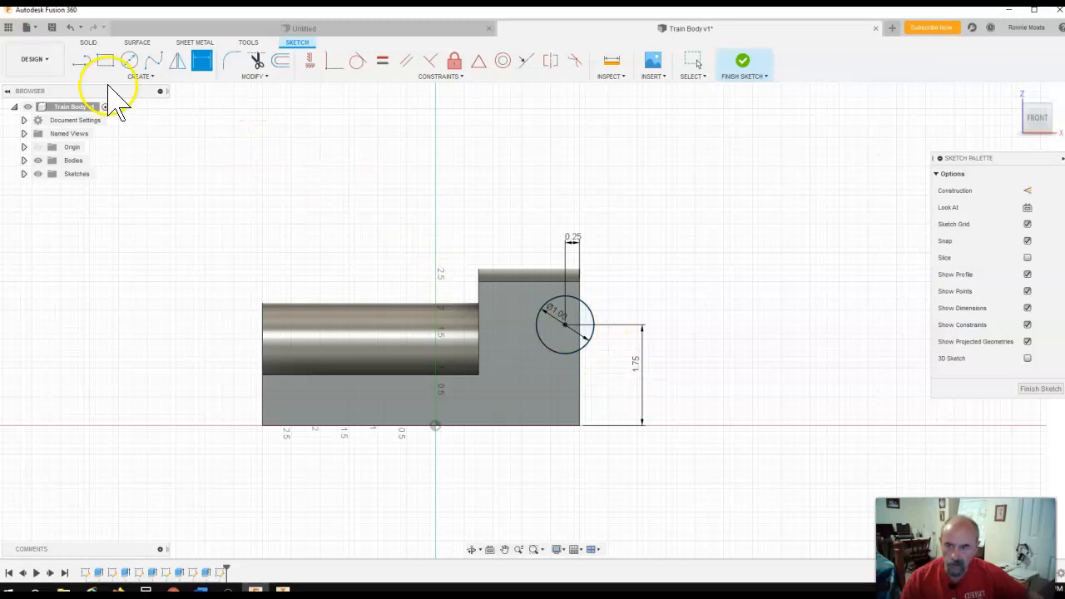
# Draw horizontal lines from the circle's top, about 1.35 in long, and bottom out past the cab's rear edge, and join their outer ends
pyautogui.click(79, 61)
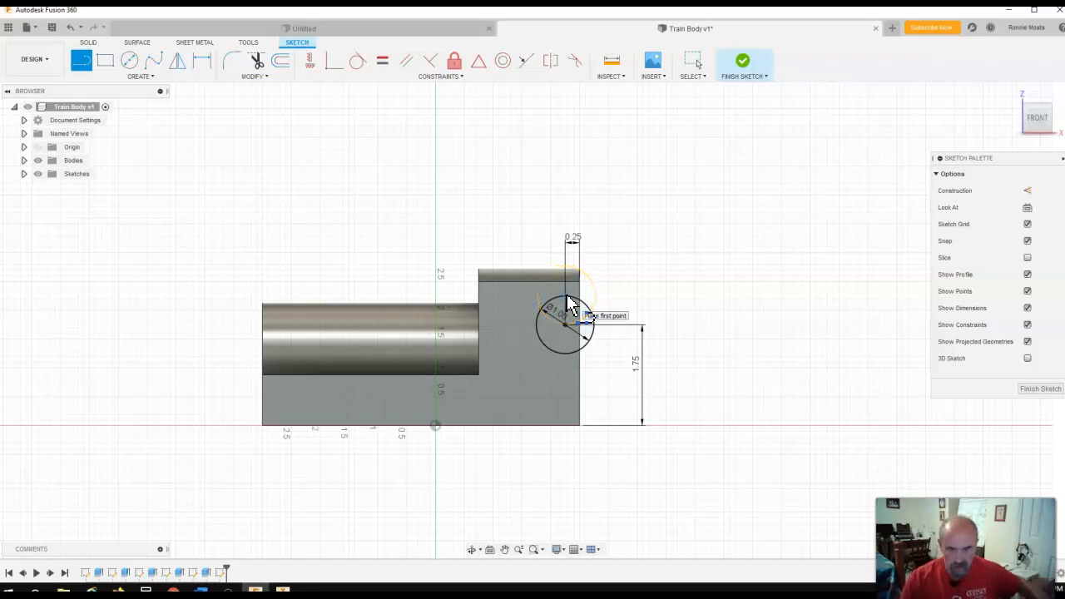
pyautogui.scroll(3, 574, 313)
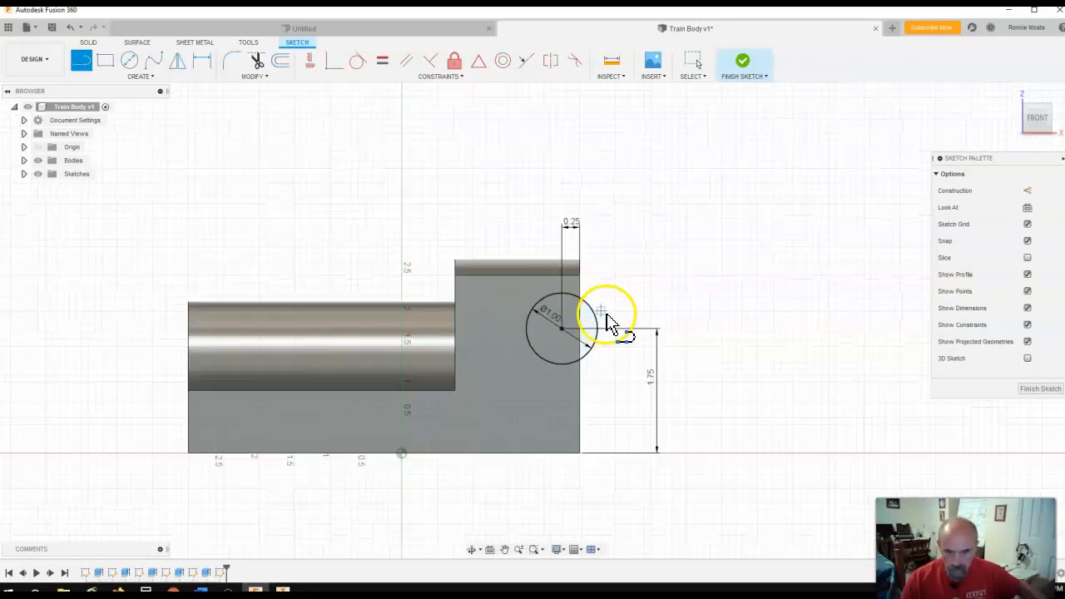
pyautogui.scroll(1, 547, 329)
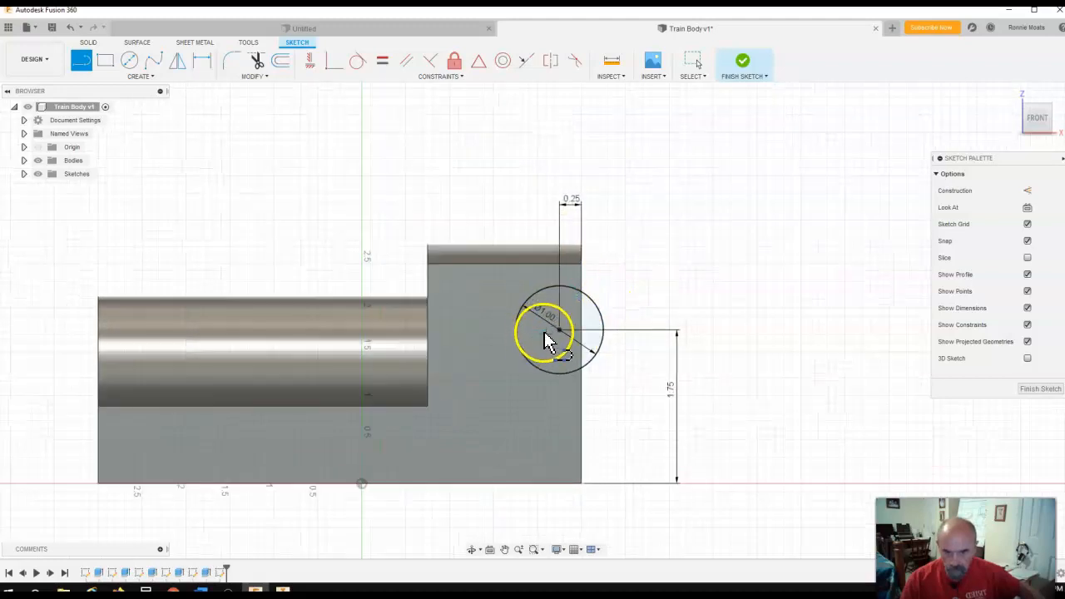
pyautogui.scroll(1, 534, 361)
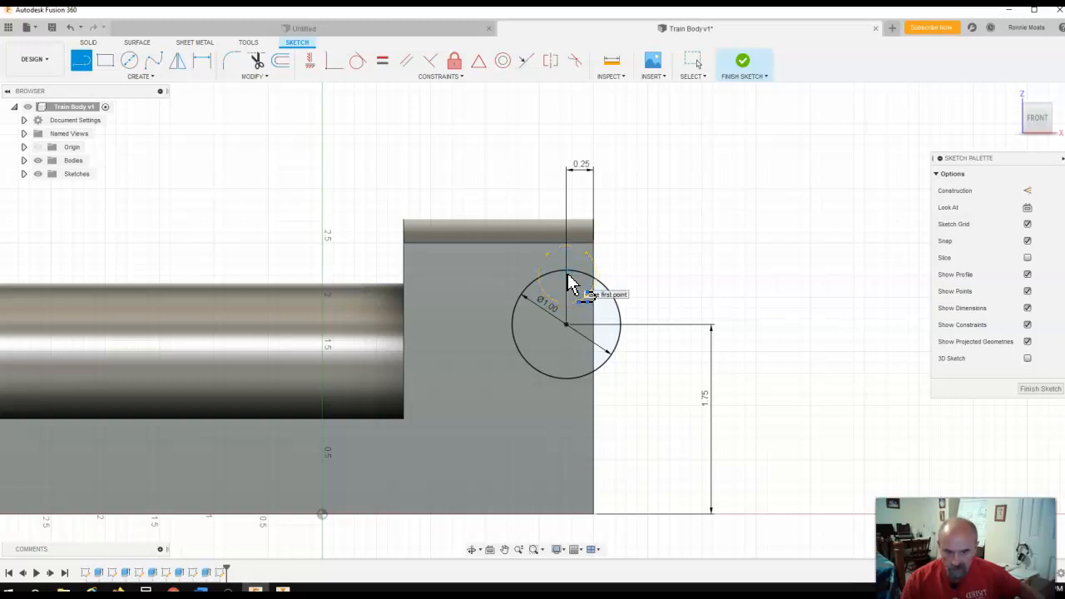
pyautogui.moveTo(576, 274); pyautogui.dragTo(715, 277)
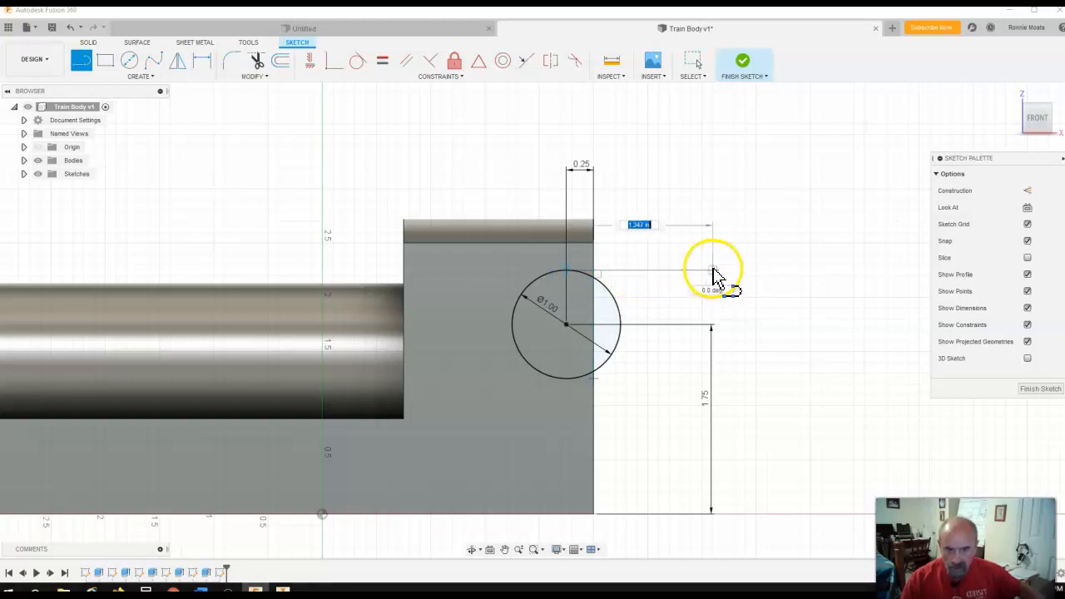
pyautogui.click(713, 270)
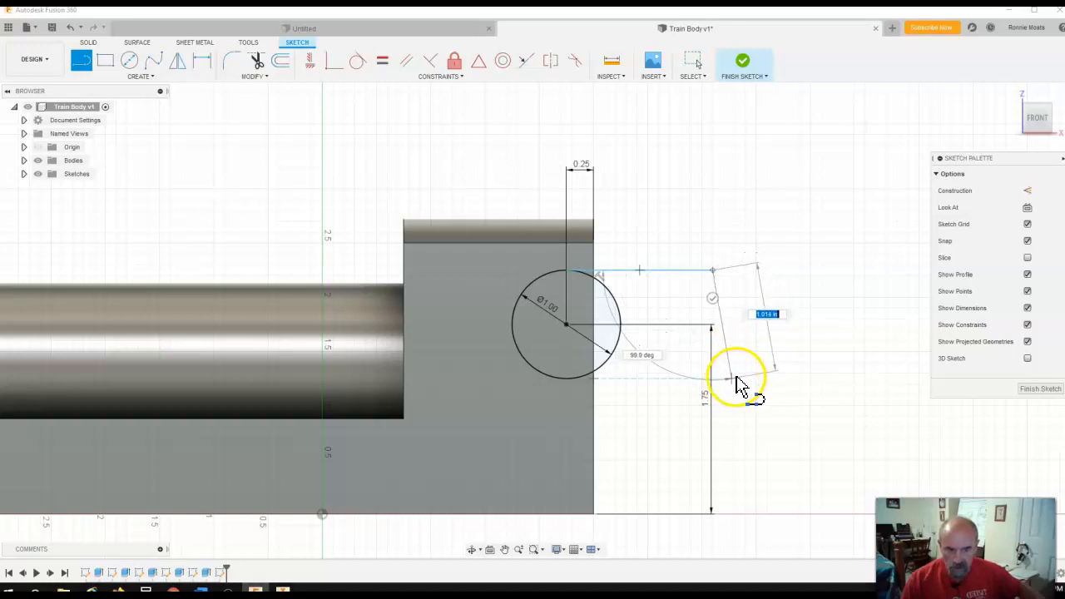
pyautogui.click(736, 383)
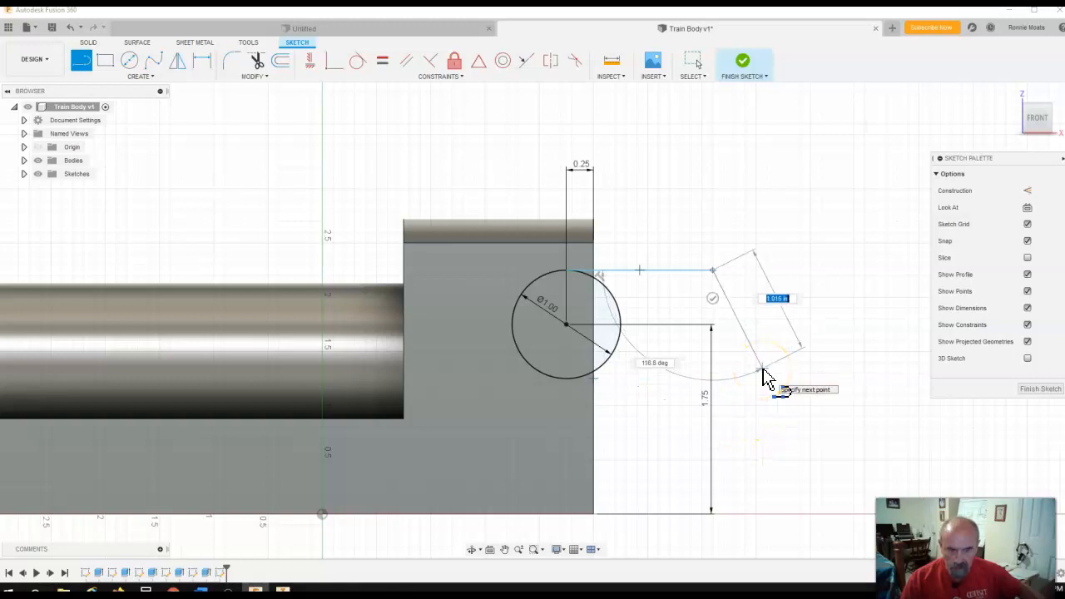
pyautogui.press('Escape')
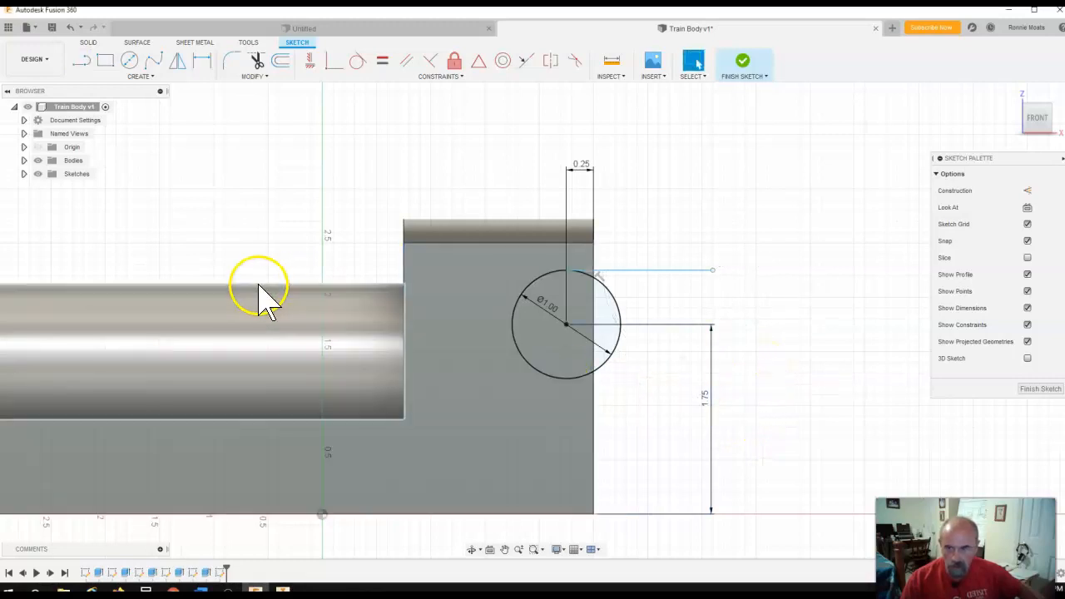
pyautogui.click(82, 58)
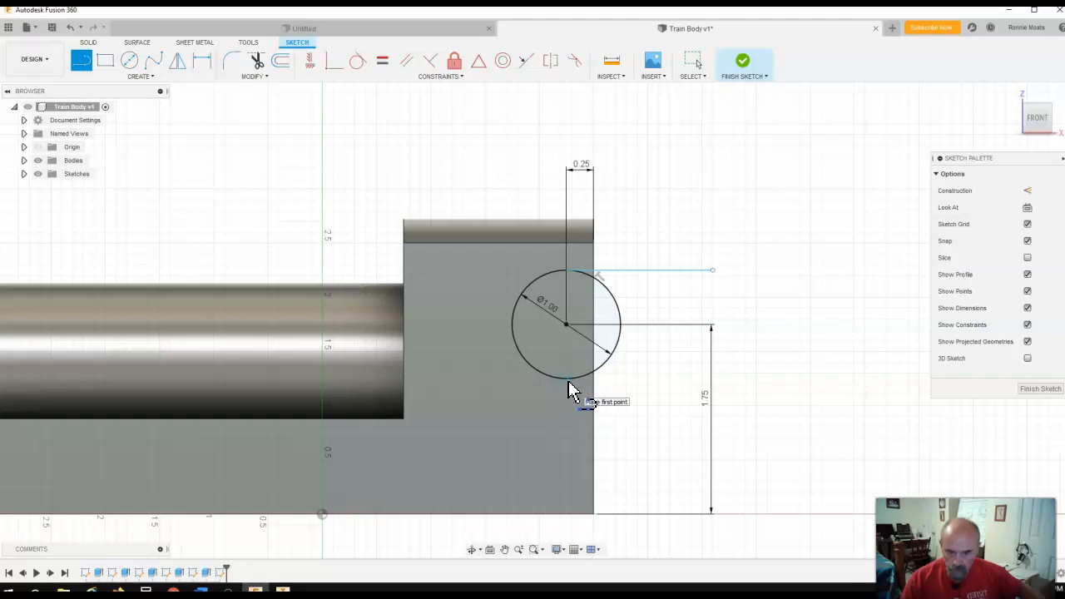
pyautogui.moveTo(616, 390)
pyautogui.mouseDown()
pyautogui.moveTo(788, 388)
pyautogui.moveTo(721, 272)
pyautogui.mouseUp()
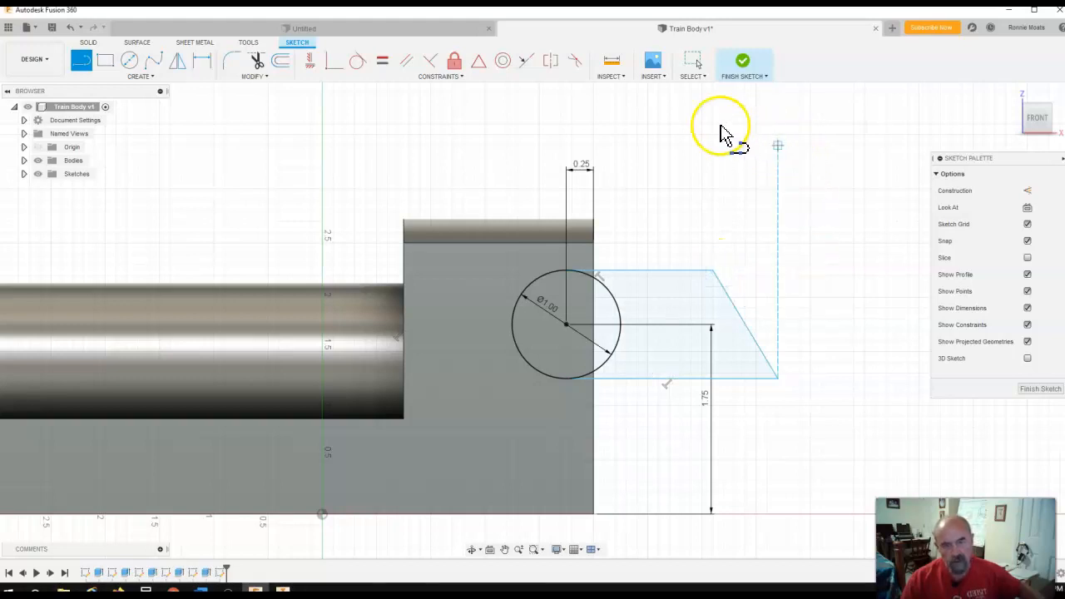
# Trim away the circle's arc that runs from its top point beyond the cab's rear edge
pyautogui.click(257, 61)
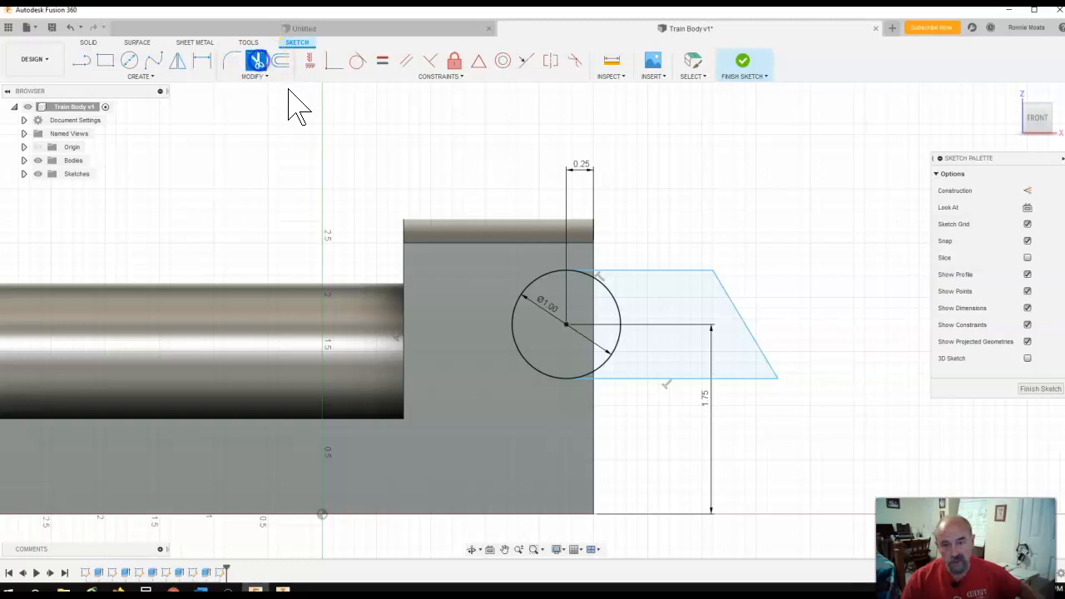
pyautogui.click(591, 281)
pyautogui.click(592, 377)
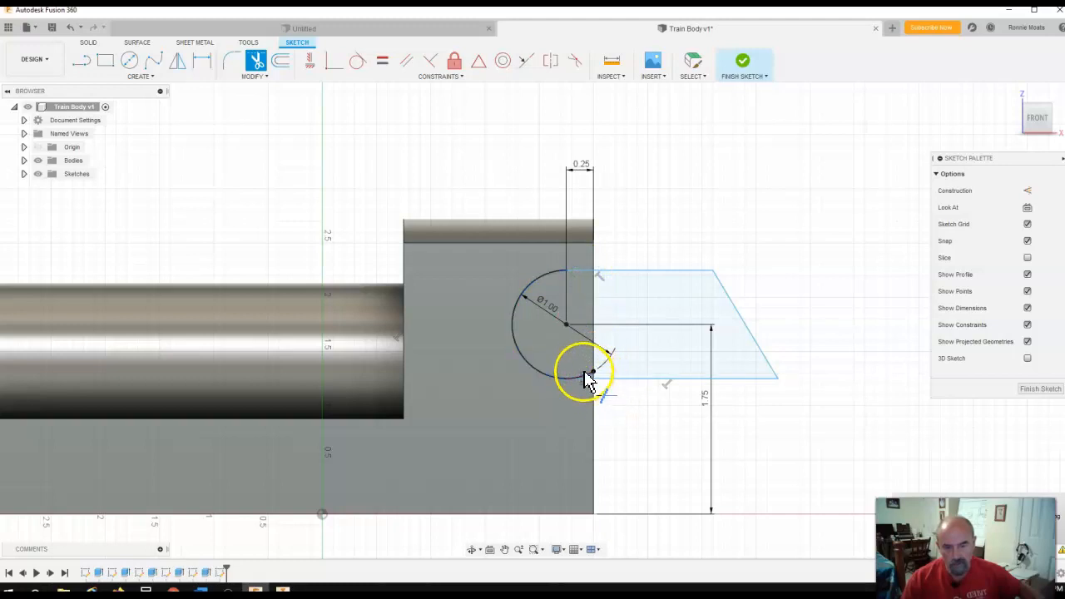
# Try to trim the short arc near the circle's bottom, and undo the trims that remove the rest of the circle
pyautogui.click(596, 374)
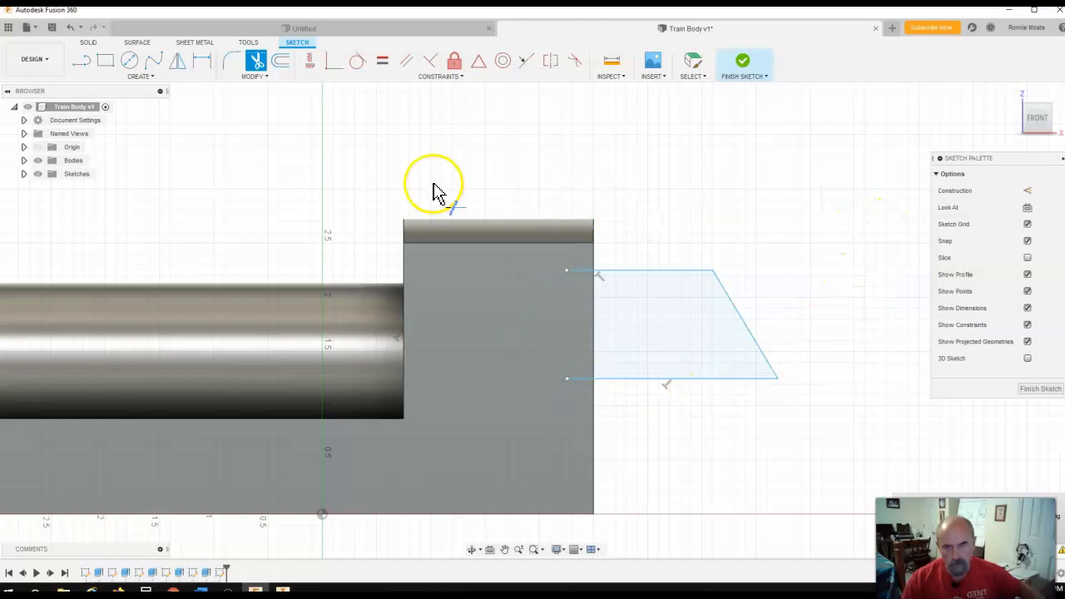
pyautogui.click(73, 31)
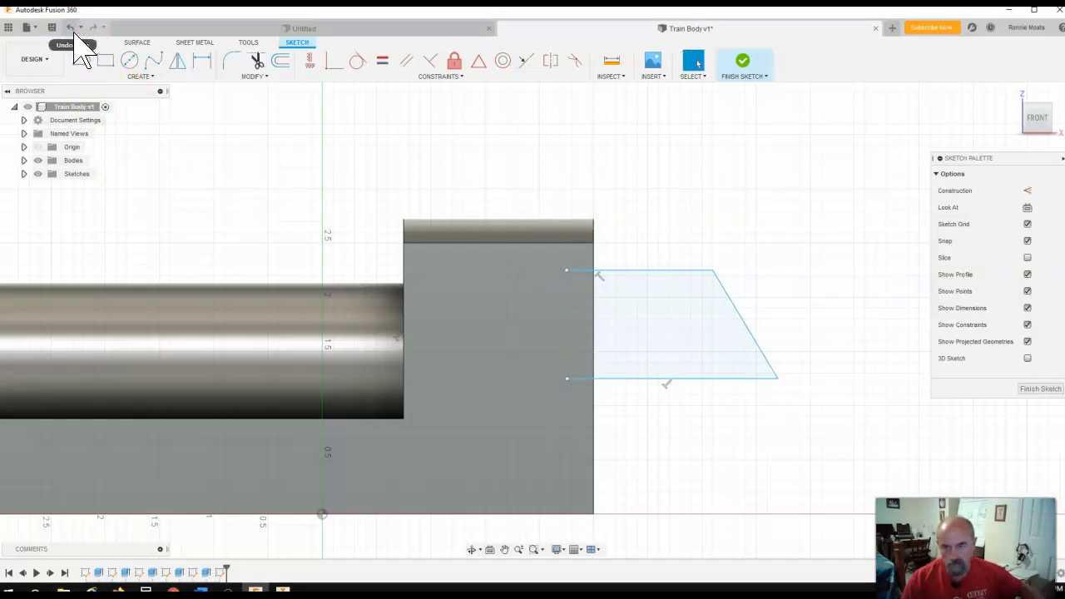
pyautogui.click(68, 29)
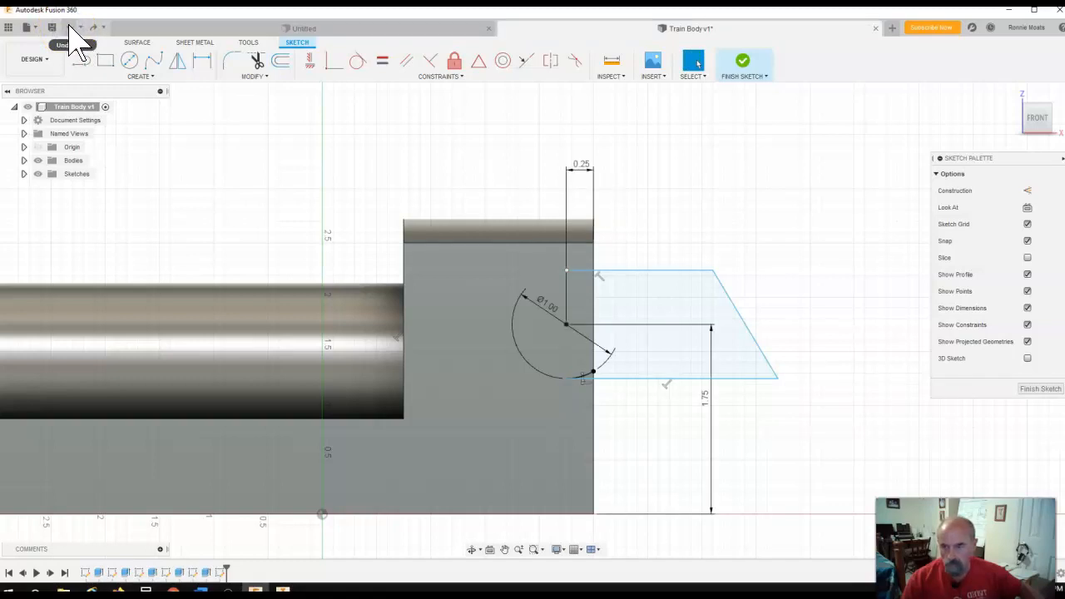
pyautogui.click(73, 31)
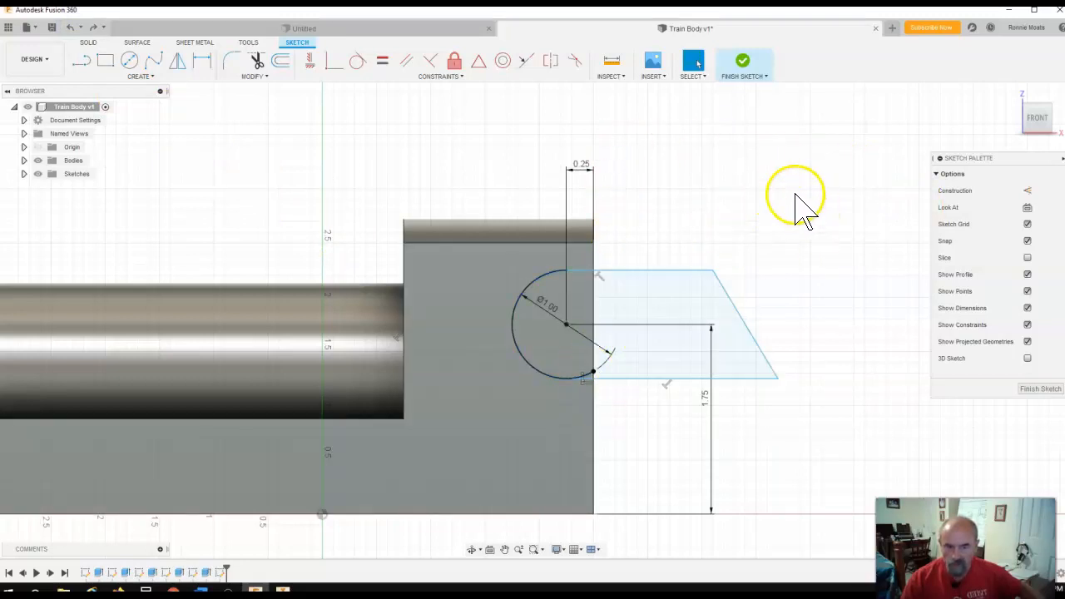
# Finish the sketch and extrude the partial-circle profile on the cab's side -2 in as a cut
pyautogui.click(743, 65)
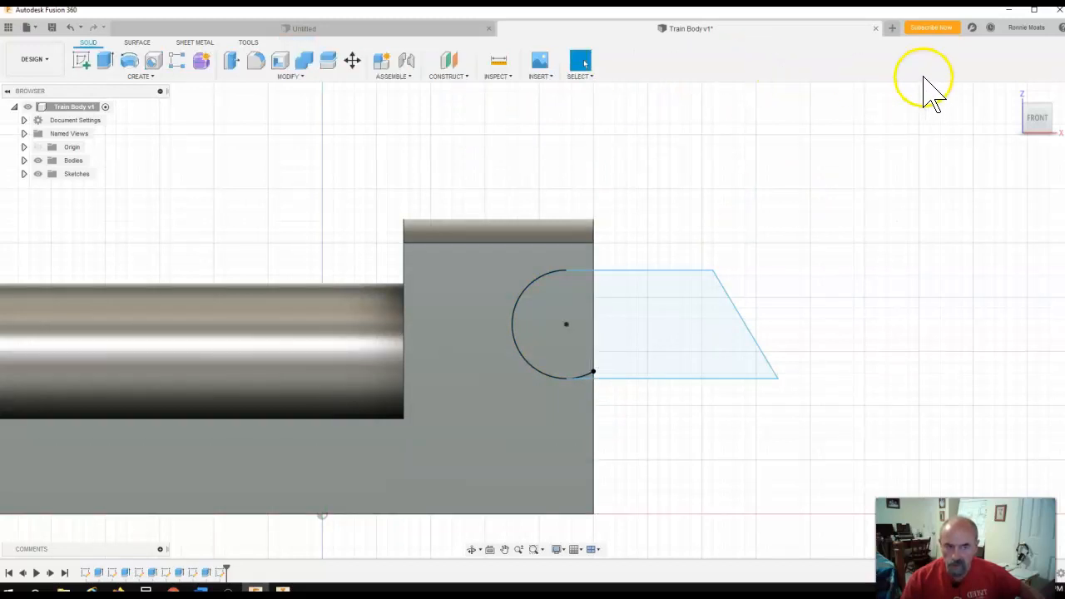
pyautogui.click(1028, 109)
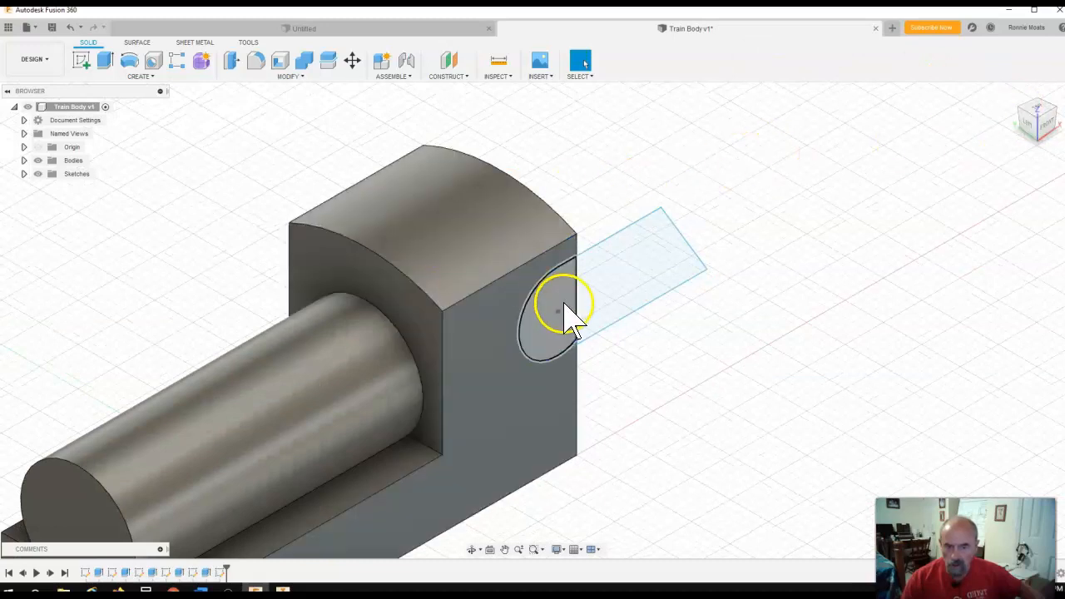
pyautogui.click(108, 60)
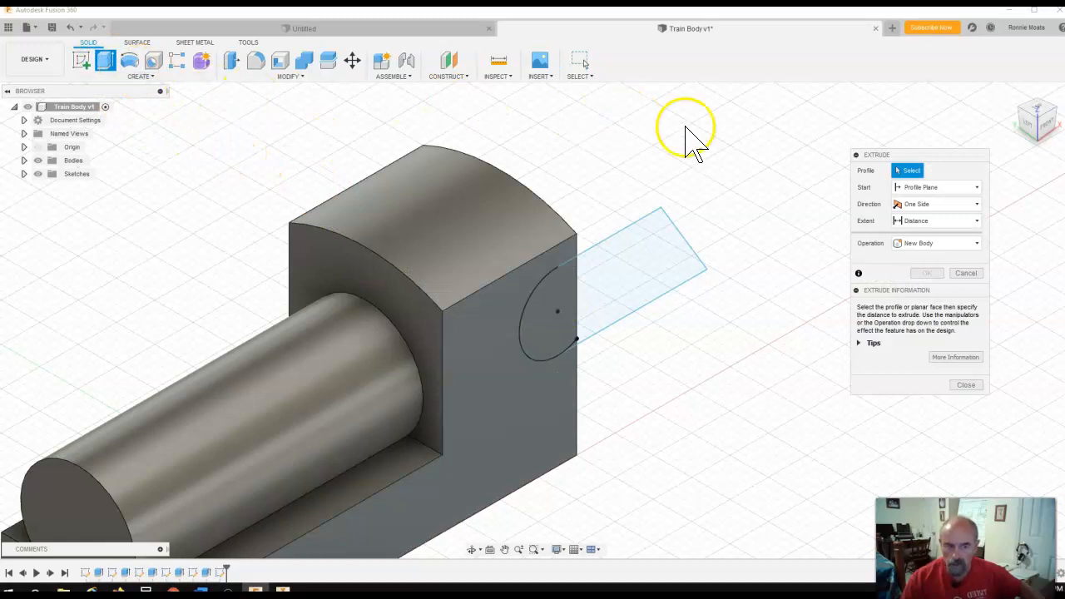
pyautogui.click(977, 243)
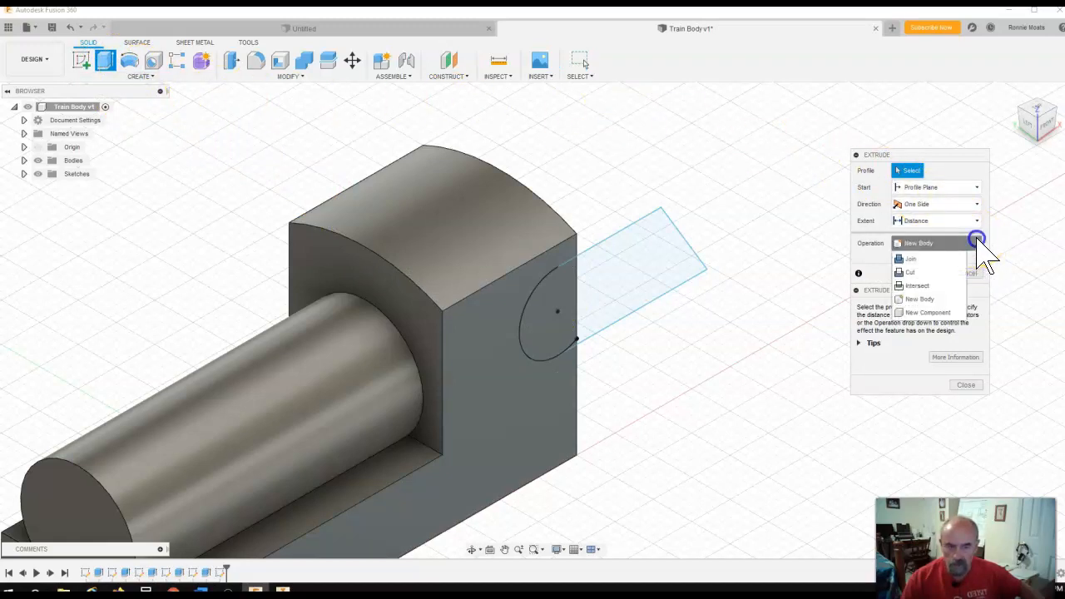
pyautogui.click(934, 273)
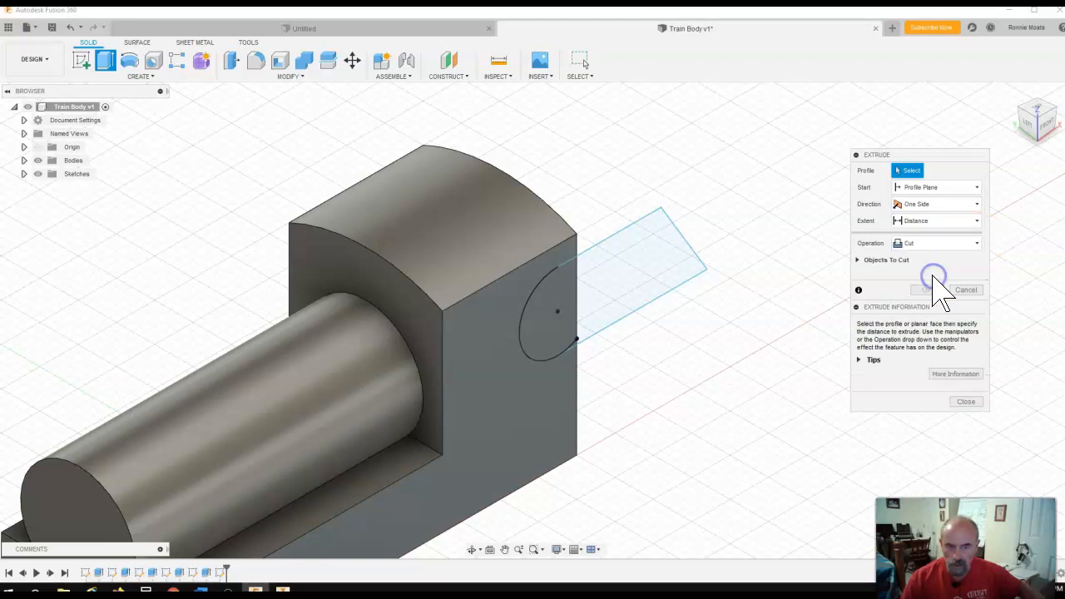
pyautogui.click(556, 330)
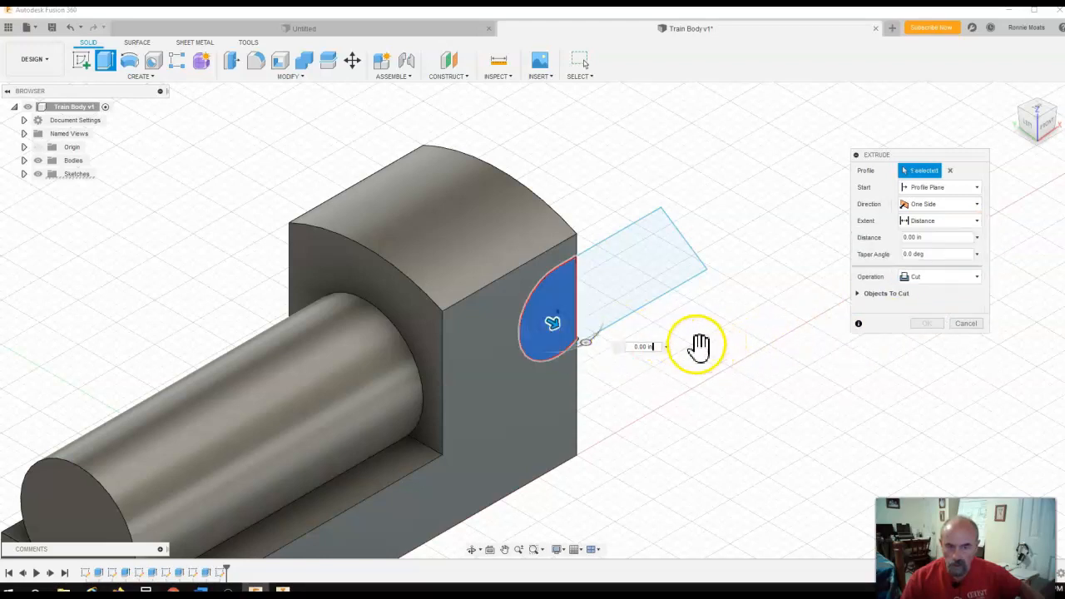
pyautogui.click(930, 237)
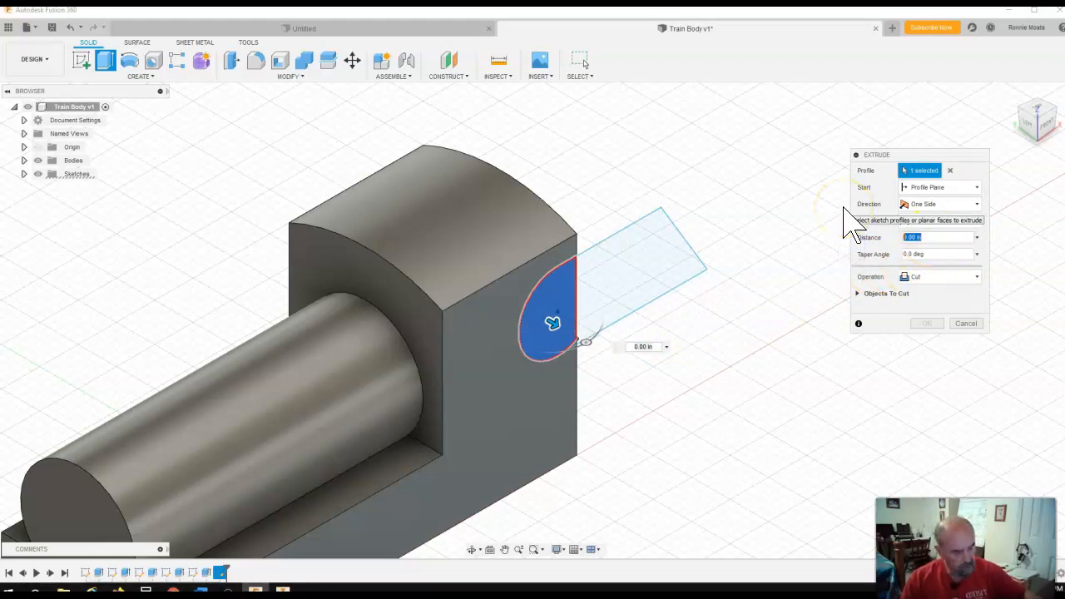
pyautogui.write('-2')
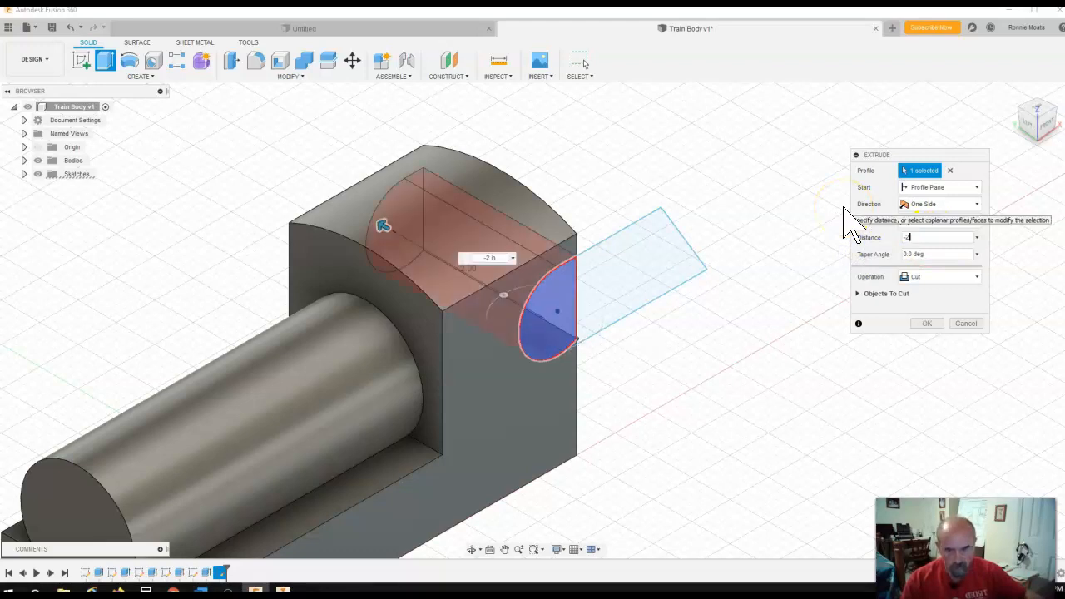
pyautogui.press('Return')
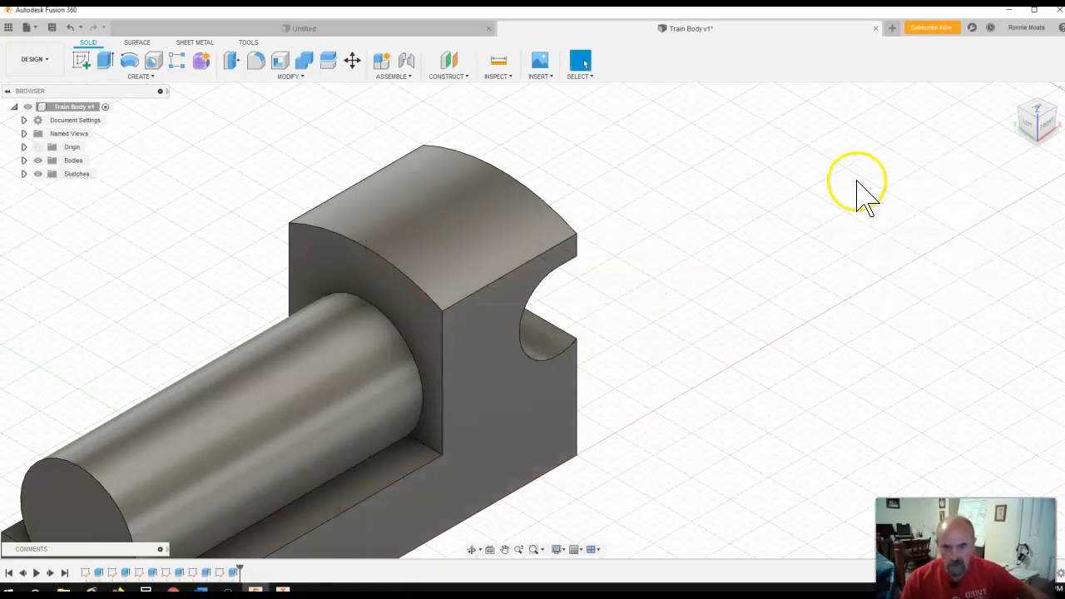
# Turn the model to show the cab's rear and save the design with the version description "Train Body version 2"
pyautogui.scroll(-2, 965, 158)
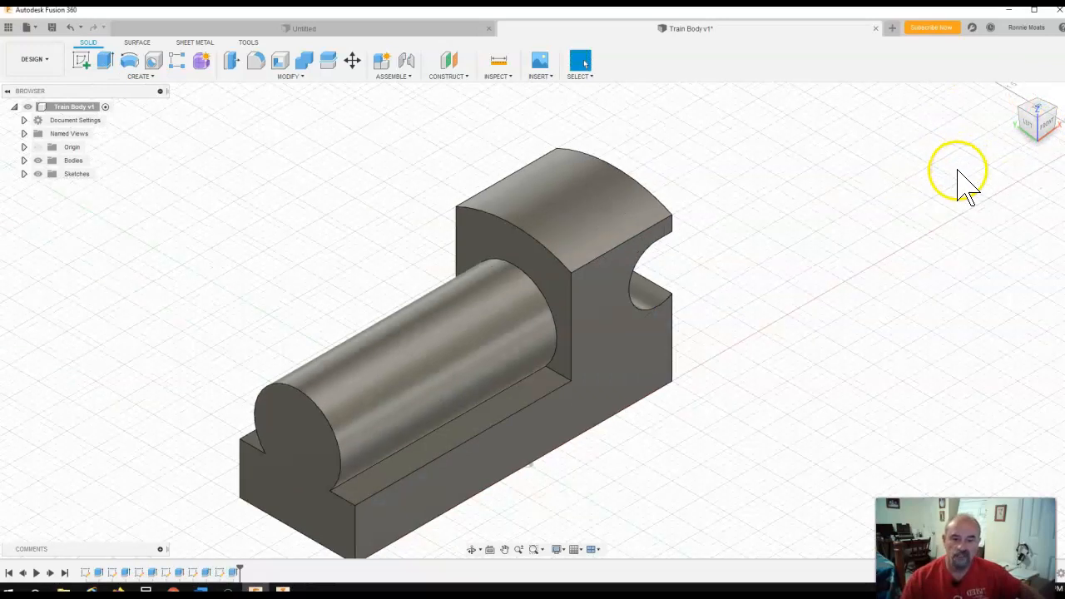
pyautogui.click(1015, 96)
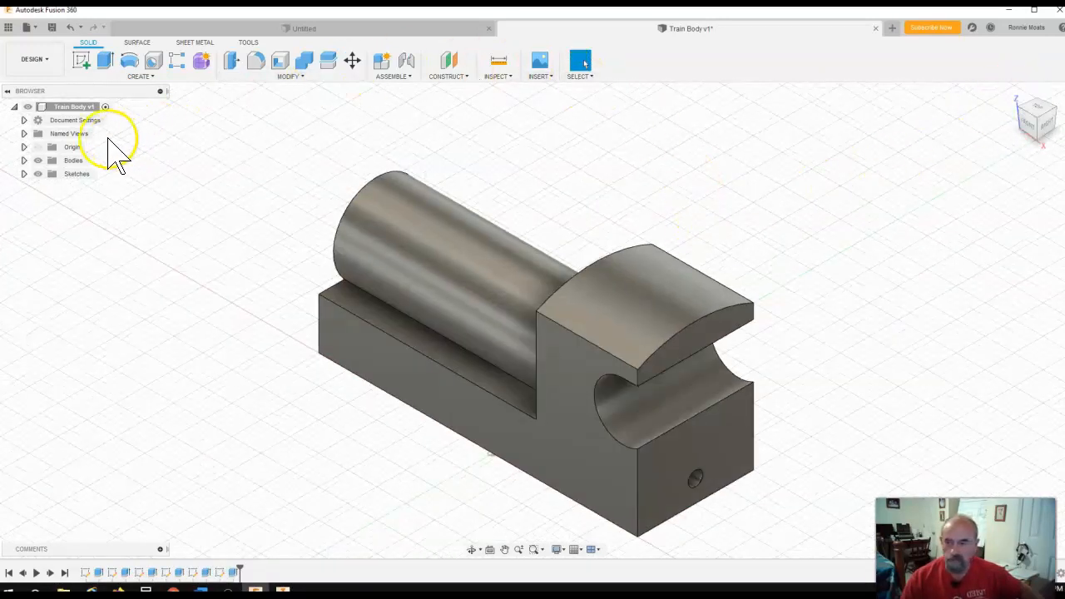
pyautogui.click(30, 31)
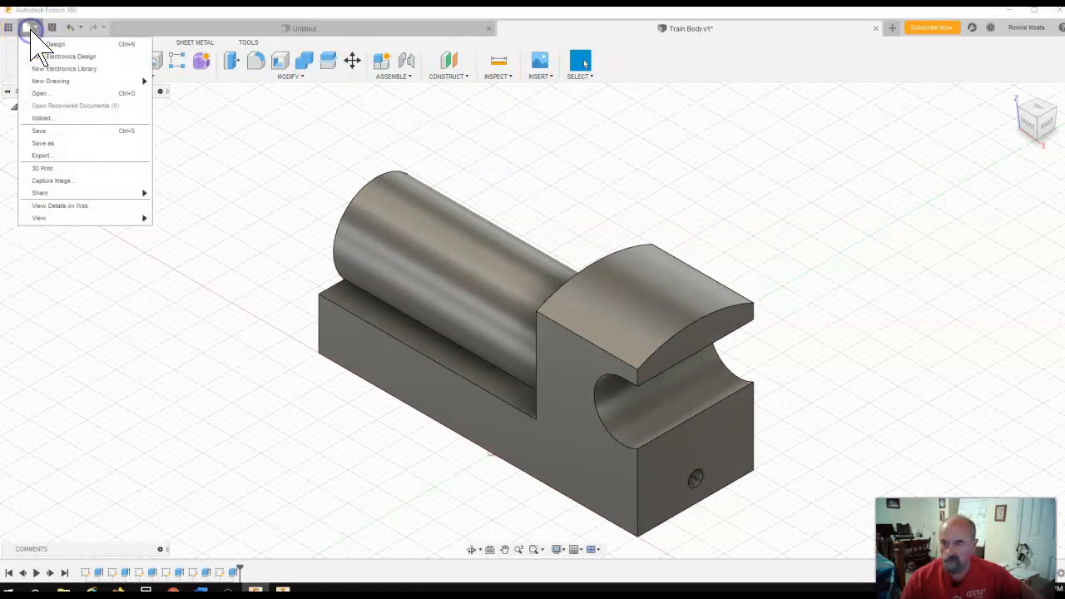
pyautogui.click(41, 130)
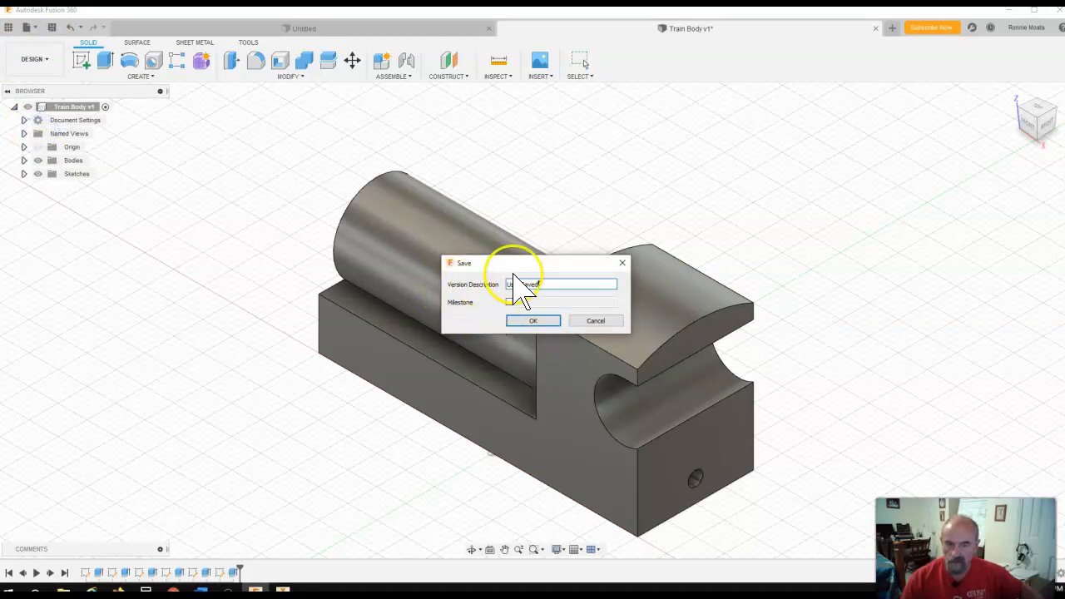
pyautogui.moveTo(547, 285); pyautogui.dragTo(475, 309)
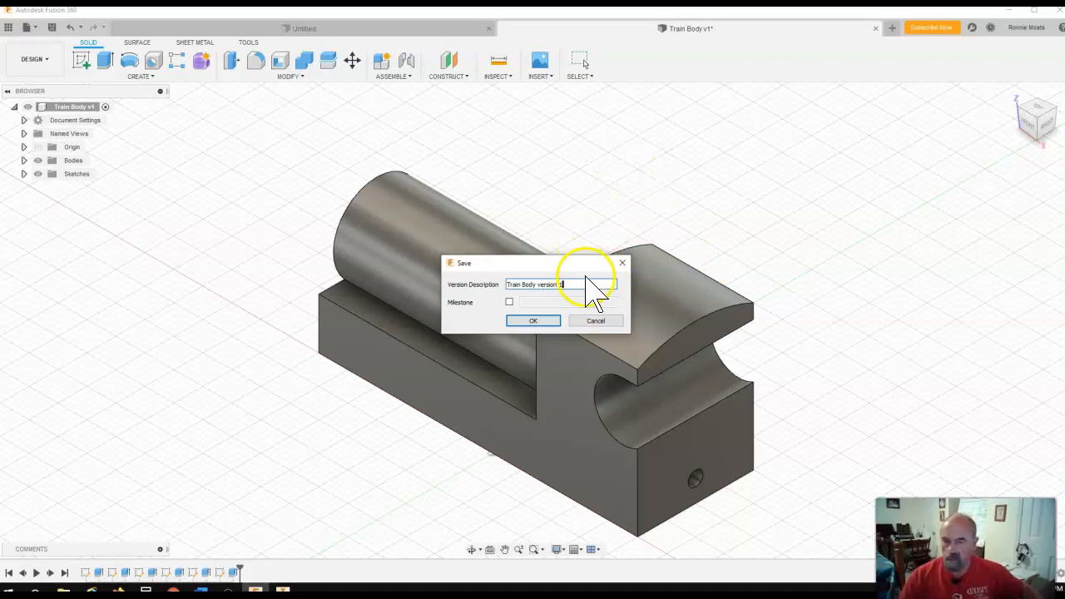
pyautogui.click(546, 327)
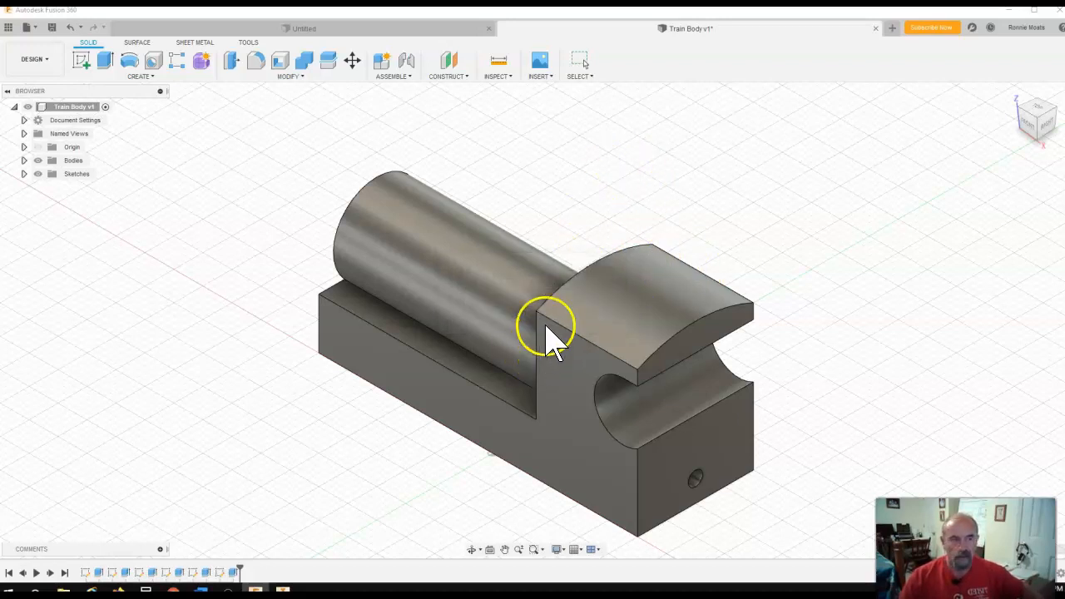